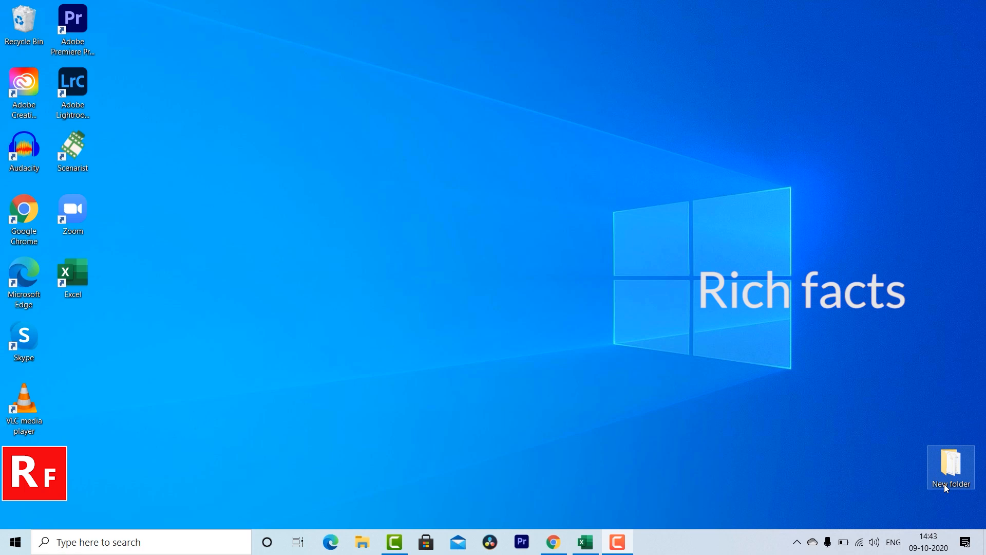
# Switch to Chrome to view the YouTube search results for richfacts, and minimize the browser
pyautogui.click(557, 545)
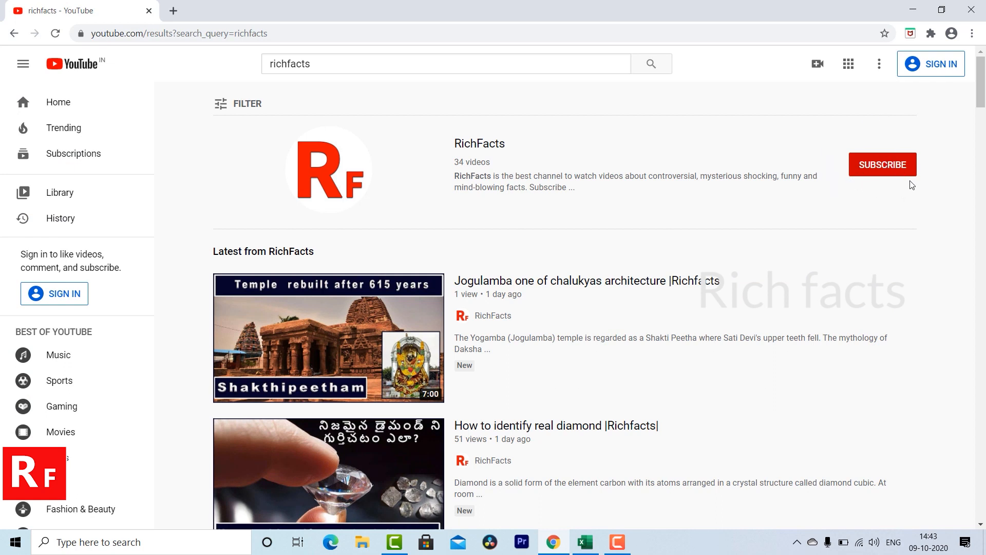
pyautogui.click(910, 9)
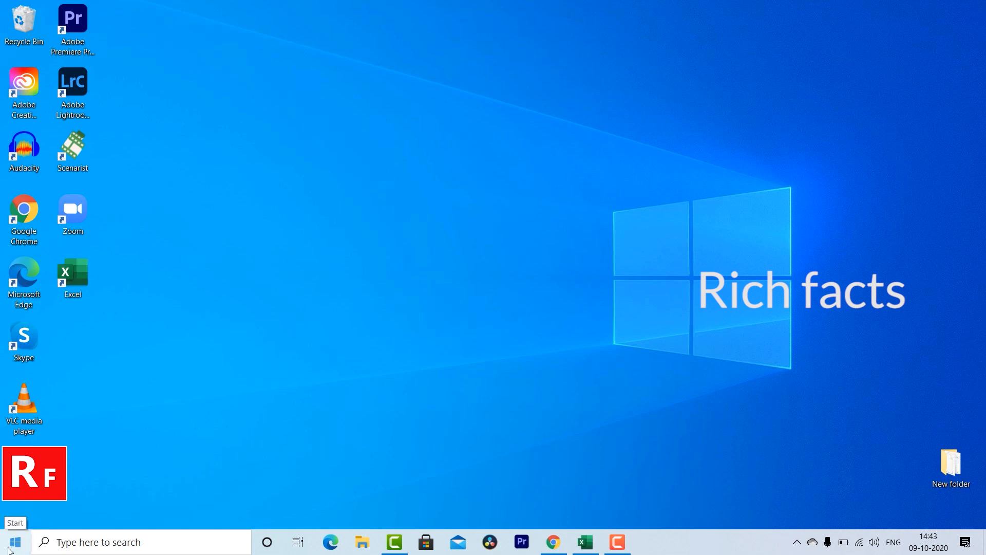
# Search Windows for "excel", launch the Excel app from the results and close its window
pyautogui.click(9, 550)
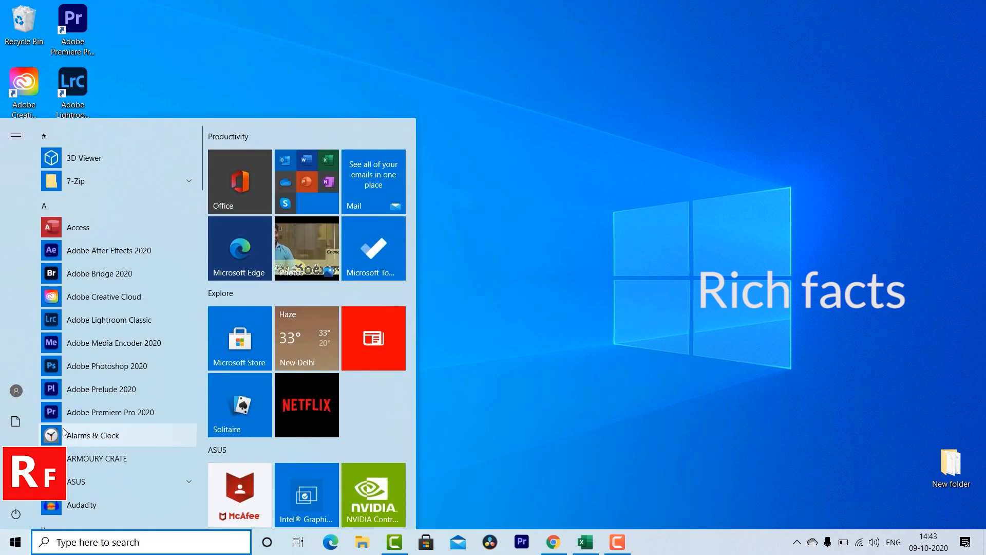
pyautogui.write('excel')
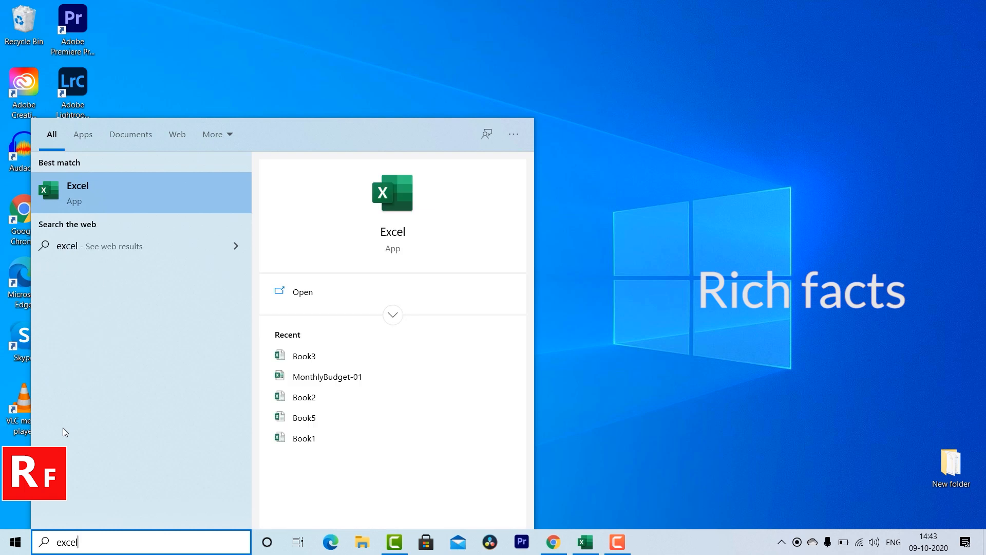
pyautogui.click(97, 197)
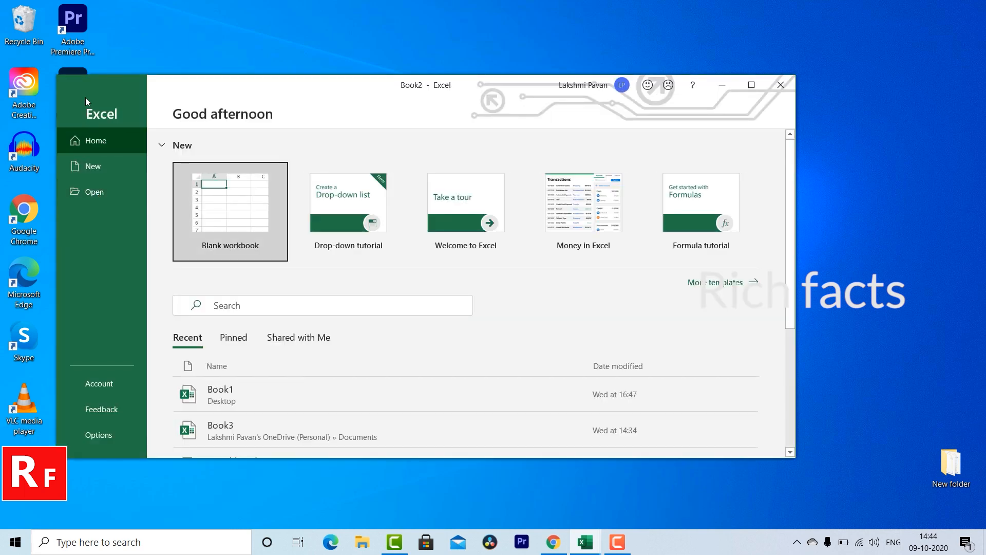
pyautogui.click(780, 85)
pyautogui.click(783, 87)
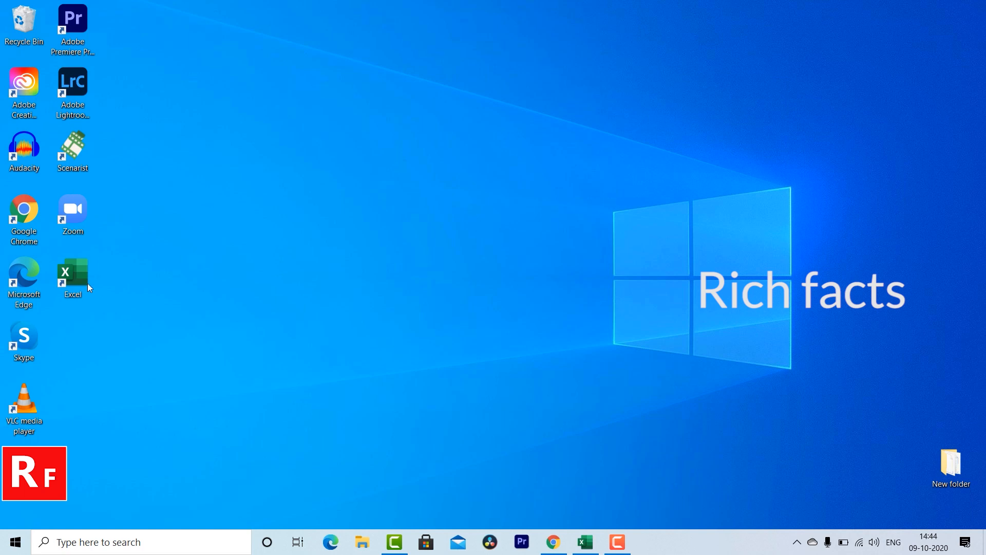
# Delete the Excel desktop shortcut and recreate it on the desktop from the Start menu's group of Office apps
pyautogui.press('Delete')
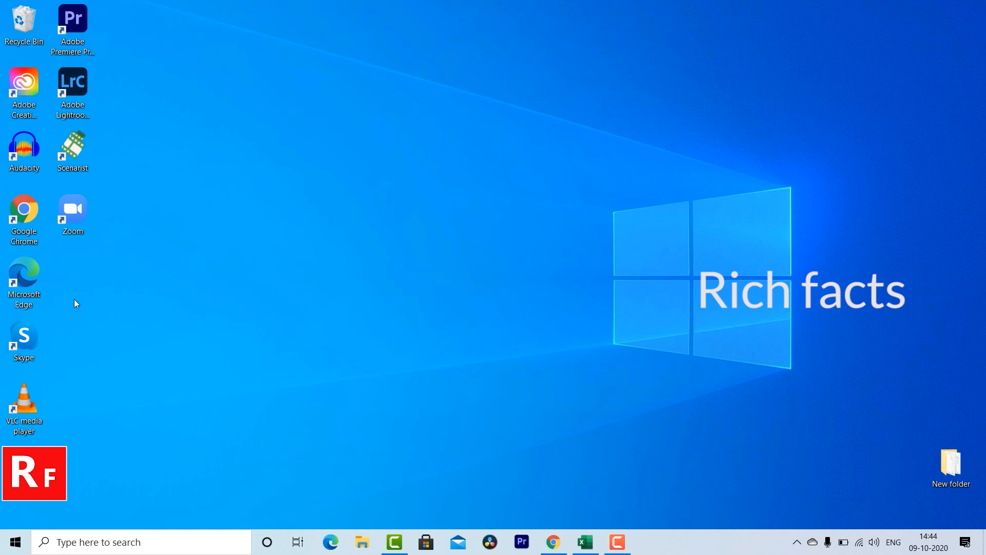
pyautogui.click(12, 544)
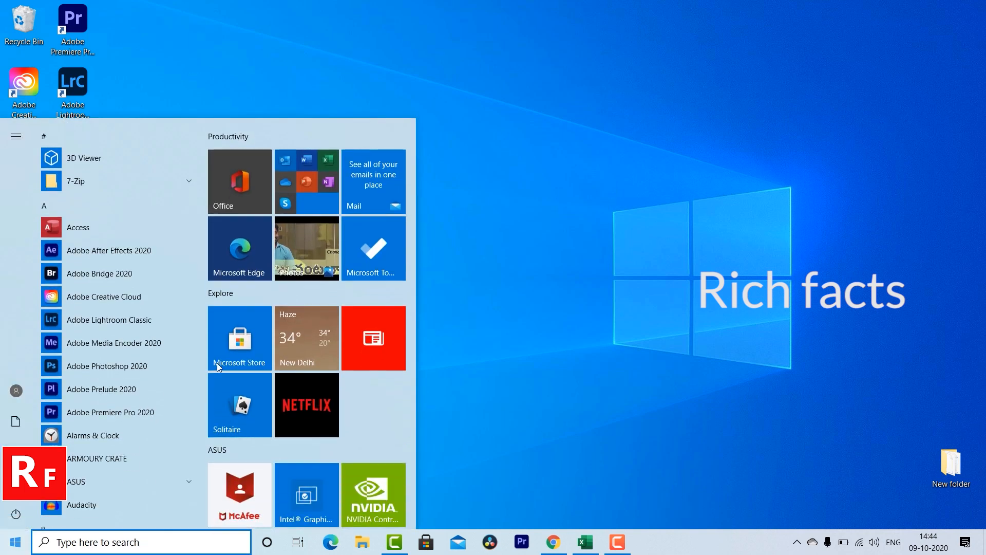
pyautogui.click(307, 186)
pyautogui.moveTo(378, 276); pyautogui.dragTo(485, 270)
pyautogui.moveTo(512, 214); pyautogui.dragTo(80, 270)
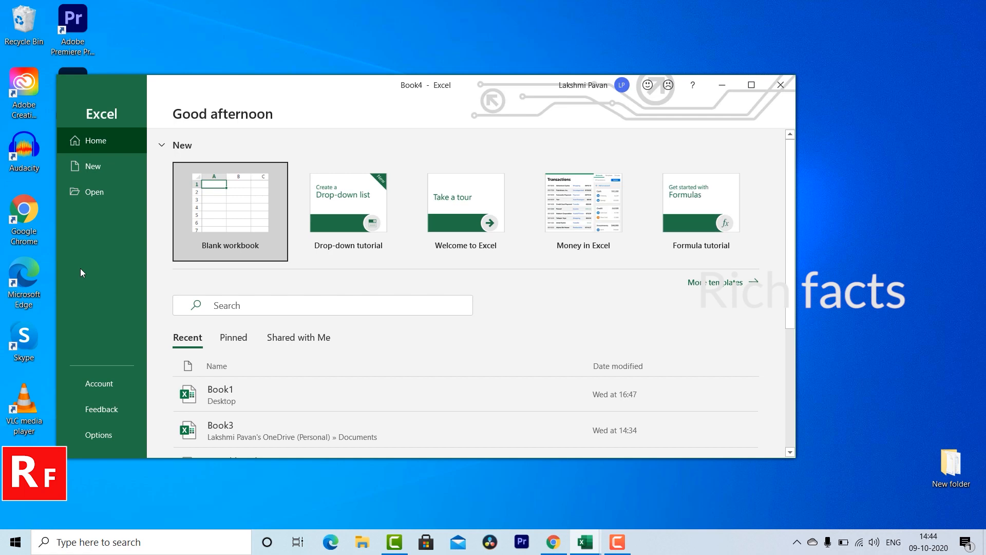
# Maximize the Excel start window and look over its New, Open and Home pages and the additional templates
pyautogui.click(751, 85)
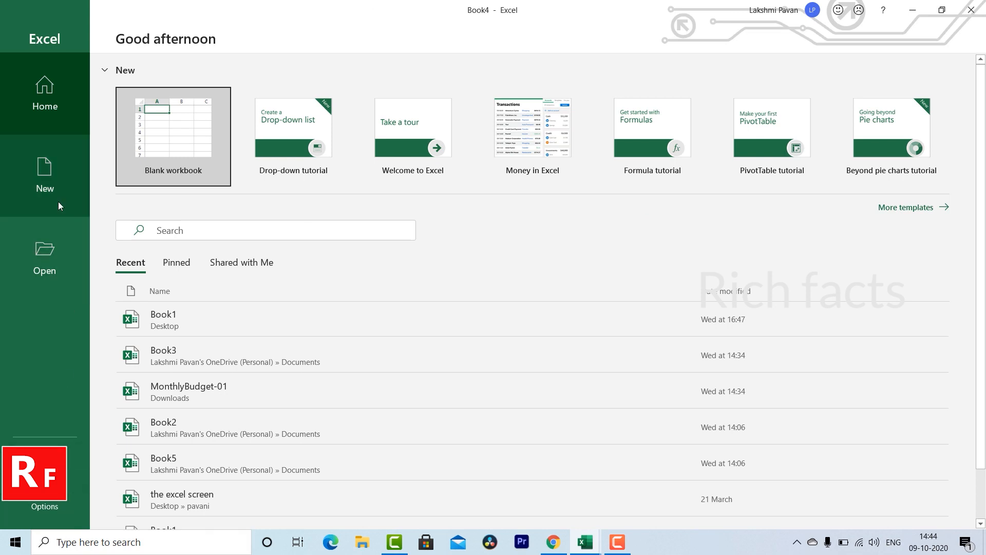
pyautogui.click(43, 170)
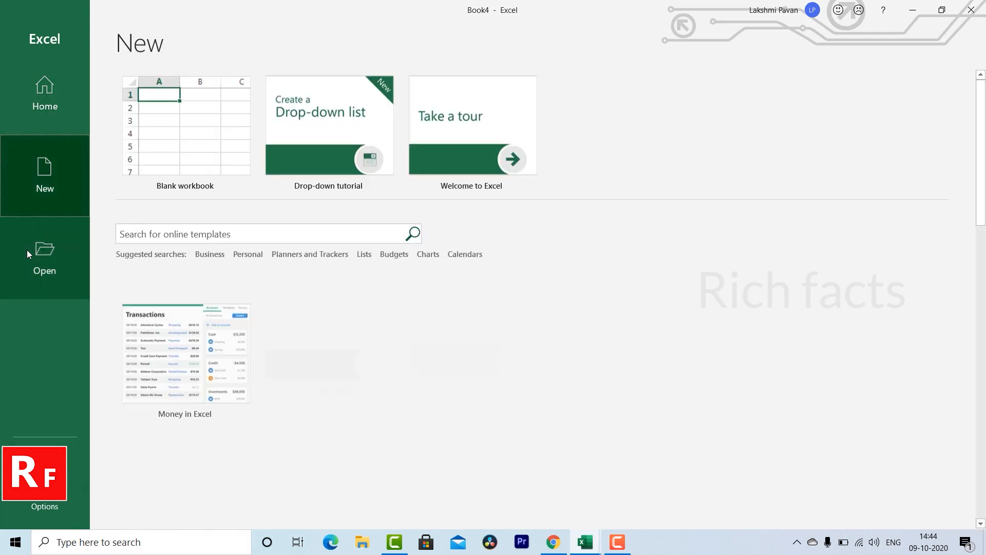
pyautogui.click(27, 250)
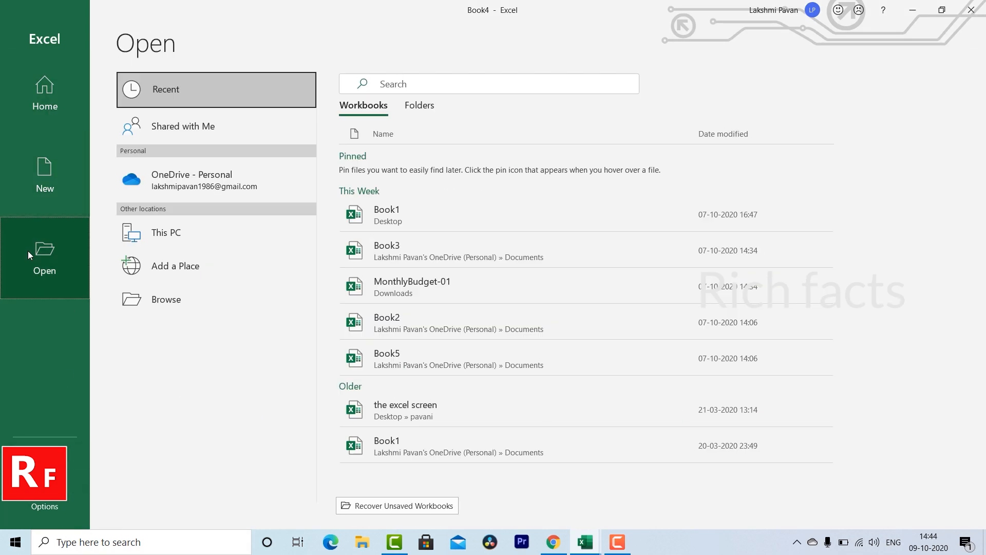
pyautogui.click(49, 106)
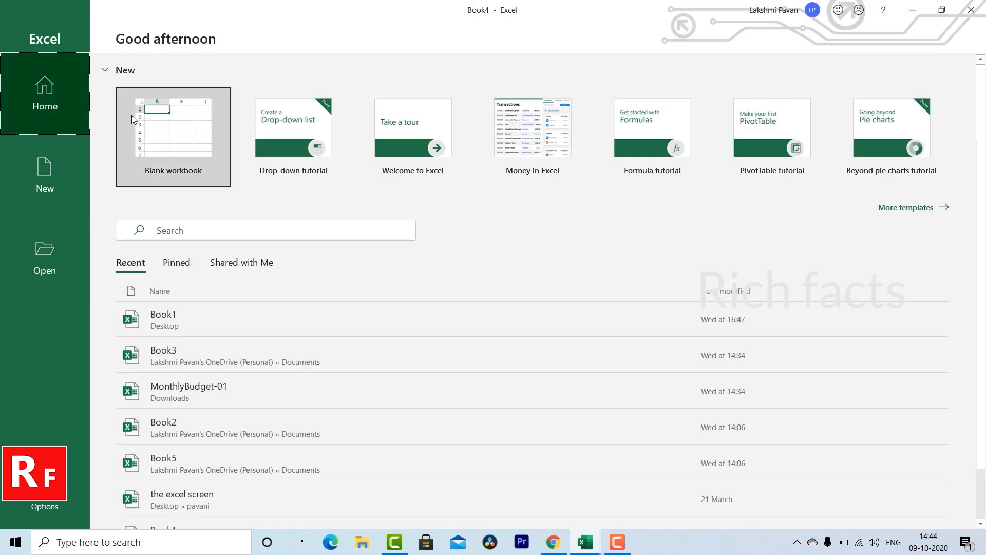
pyautogui.click(905, 211)
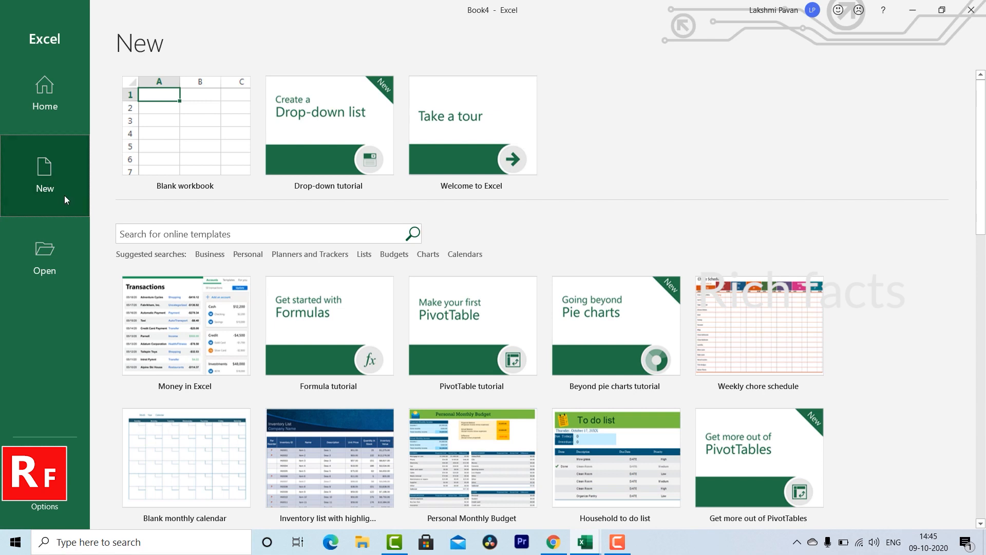
# Create two blank workbooks in succession, starting the second from within the first
pyautogui.click(137, 167)
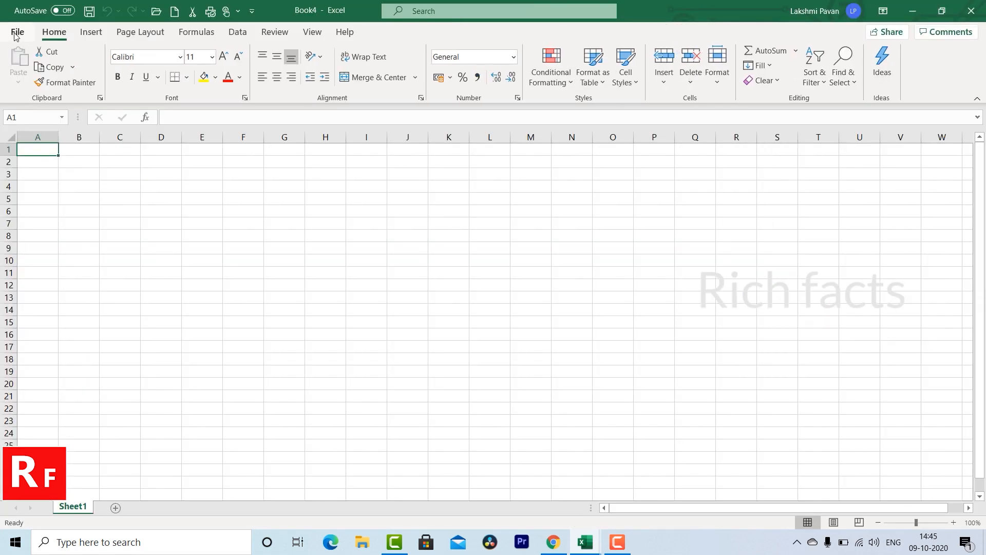
pyautogui.click(19, 34)
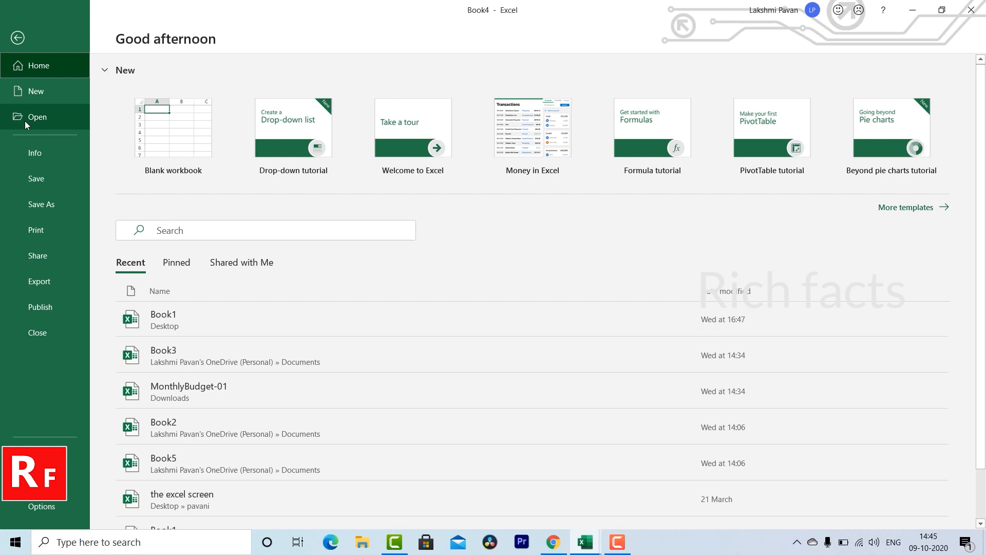
pyautogui.click(147, 140)
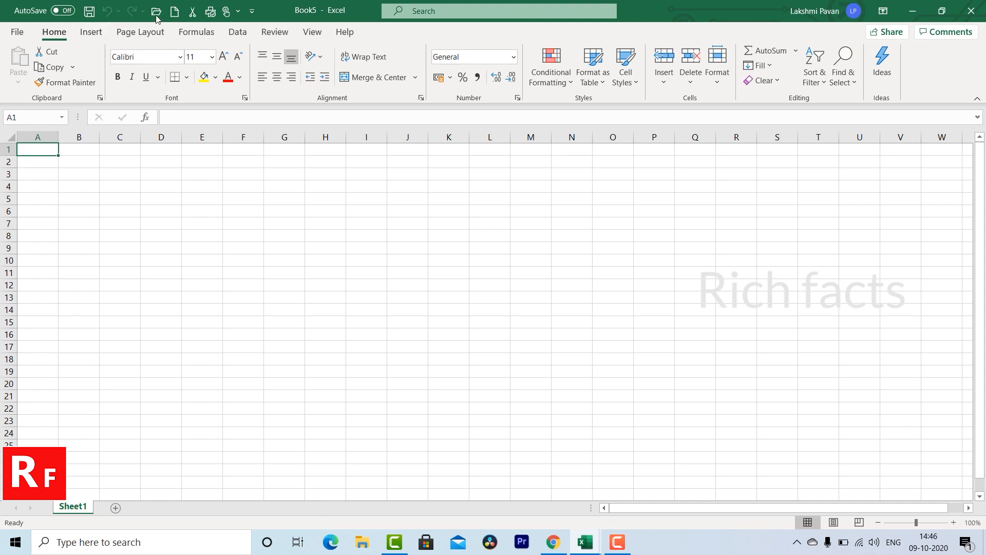
# View the available Quick Access Toolbar customization commands and close the list without changing any
pyautogui.click(253, 11)
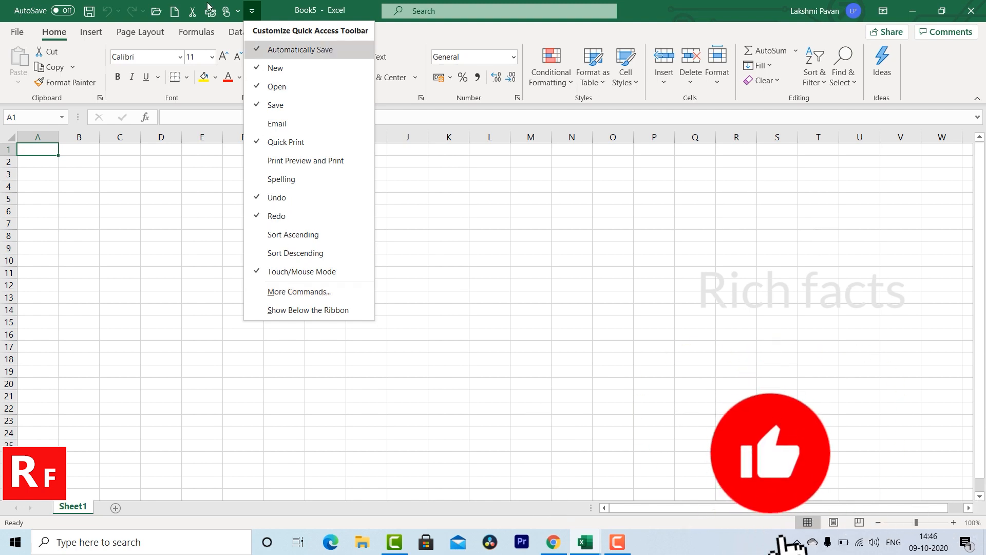
pyautogui.click(290, 7)
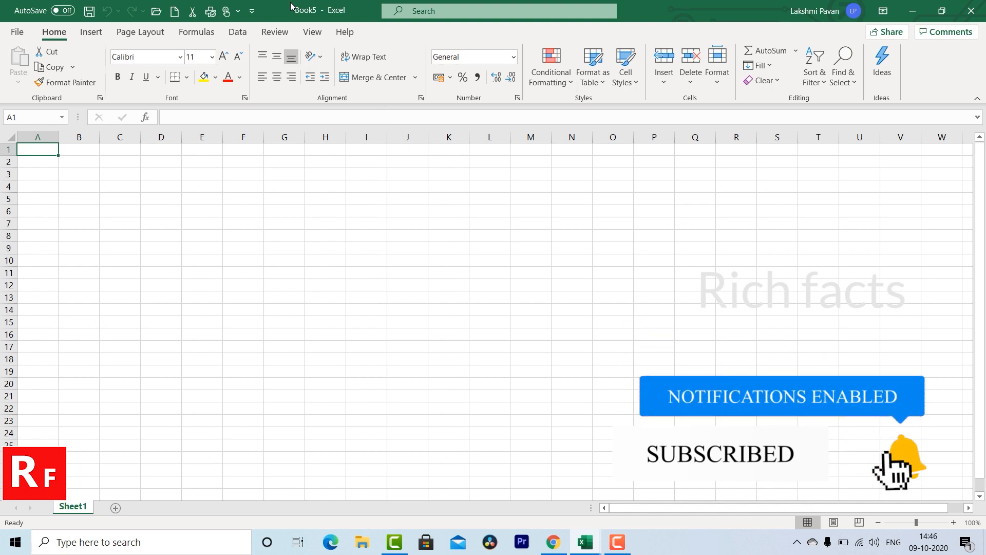
# Switch the ribbon's command spacing to Touch mode and back to Mouse mode
pyautogui.click(226, 16)
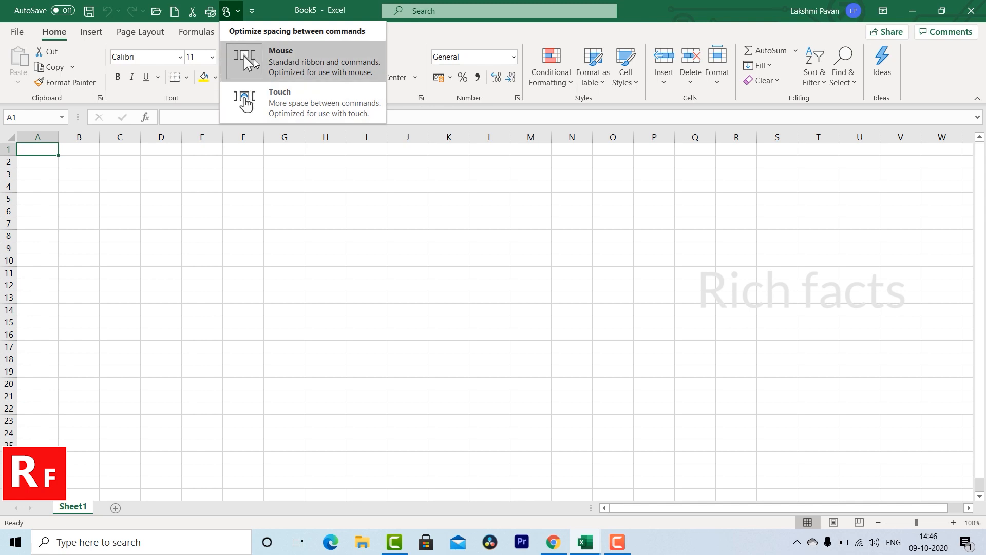
pyautogui.click(284, 105)
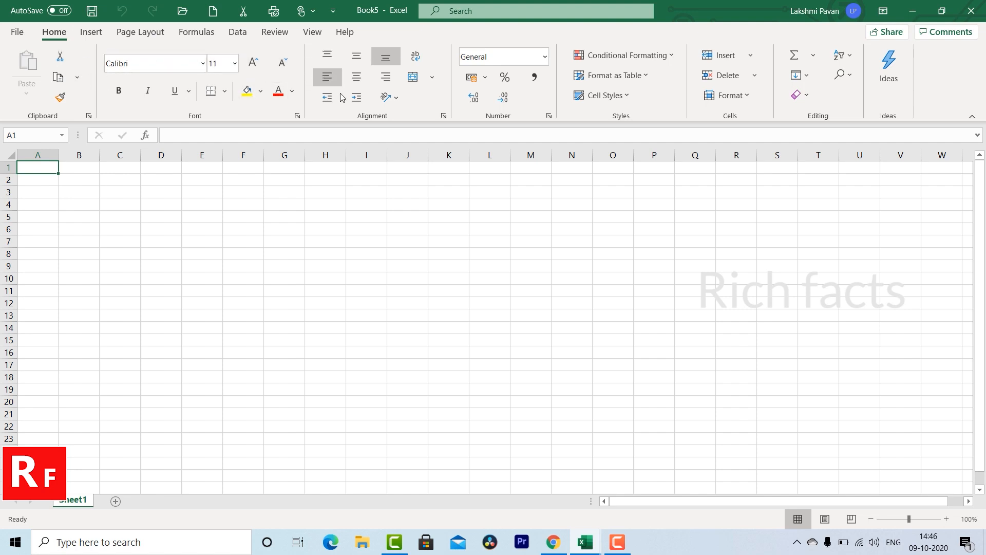
pyautogui.click(307, 18)
pyautogui.click(324, 57)
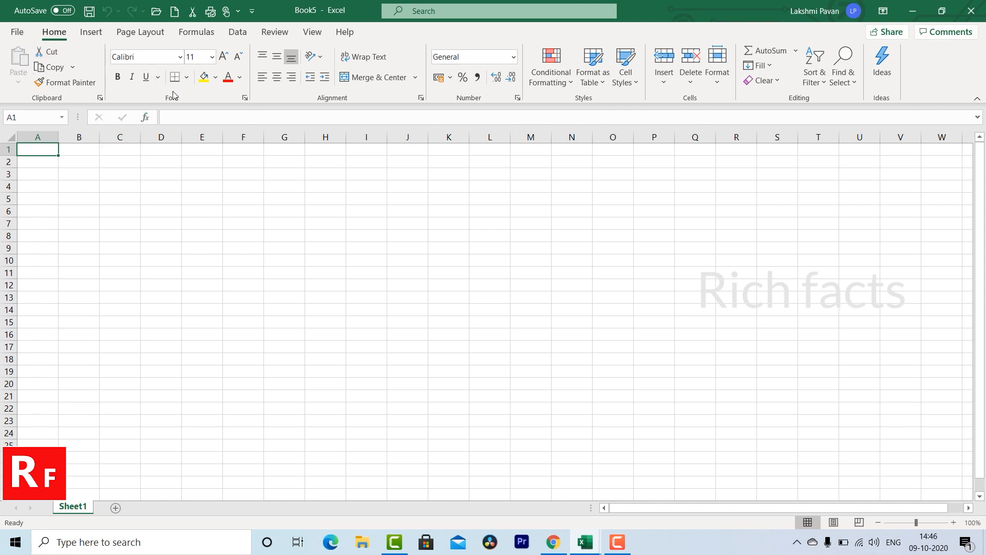
# Start a formula with =sum in cell D7 to show it in the formula bar, and erase it again
pyautogui.click(168, 117)
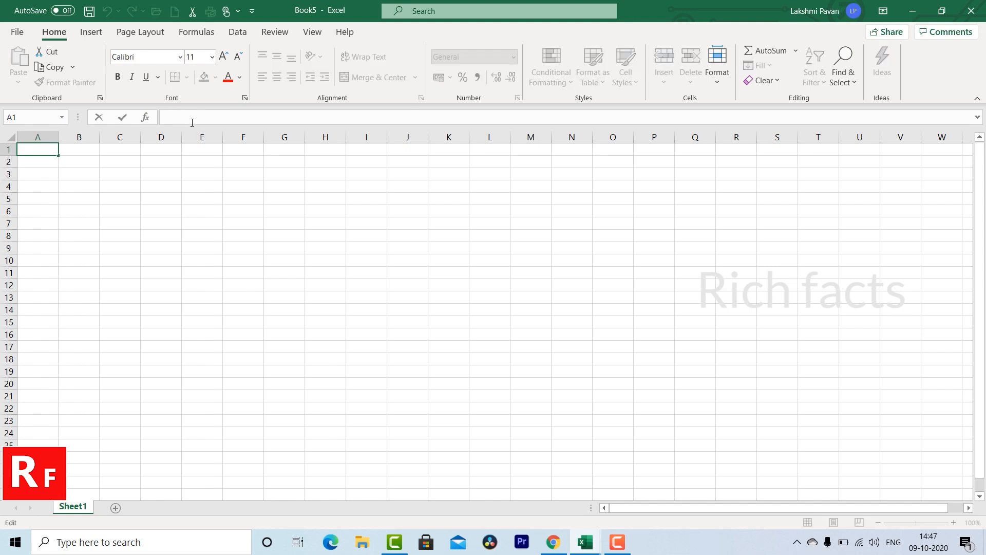
pyautogui.click(171, 162)
pyautogui.click(159, 186)
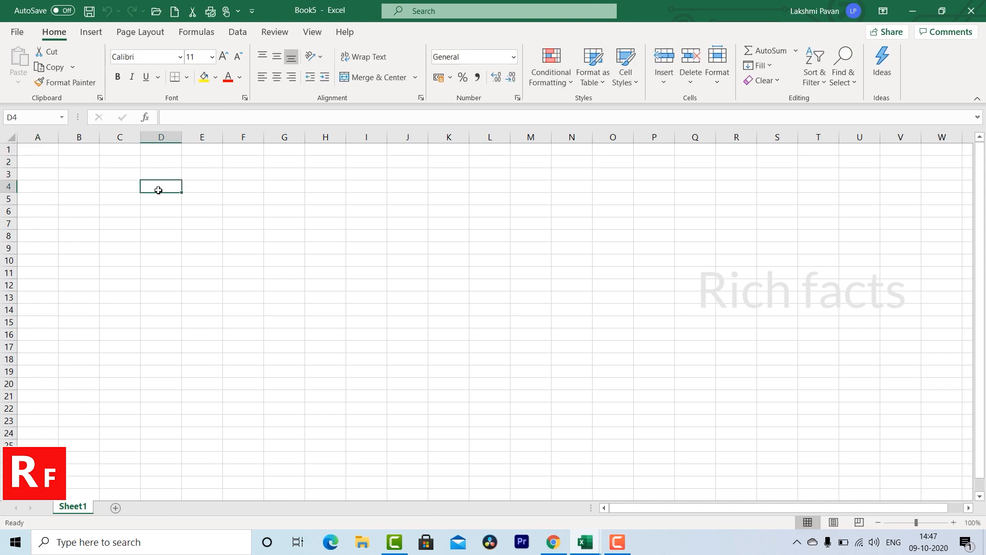
pyautogui.click(171, 222)
pyautogui.write('=')
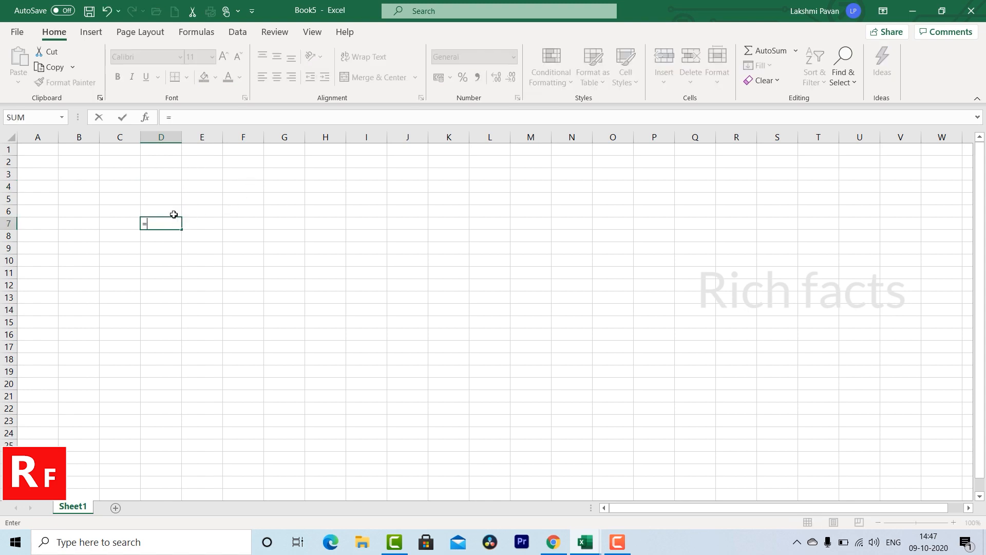
pyautogui.write('sum')
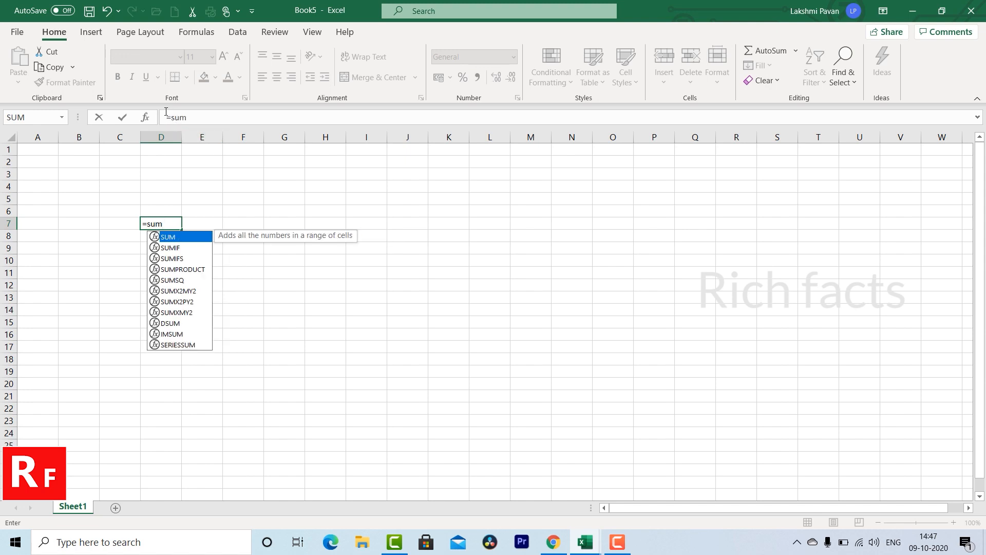
pyautogui.press('BackSpace')
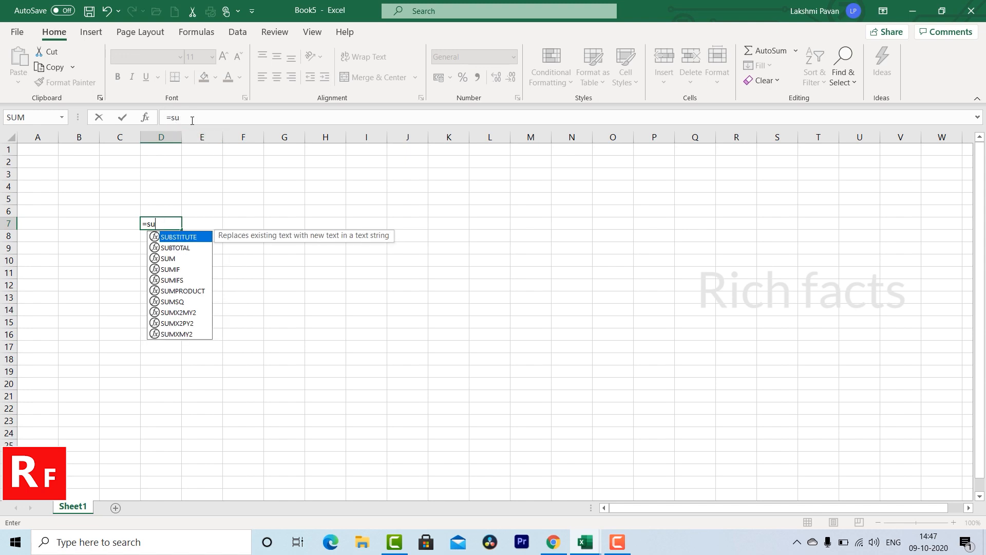
pyautogui.press('BackSpace')
pyautogui.press('BackSpace')
pyautogui.press('BackSpace')
pyautogui.click(189, 202)
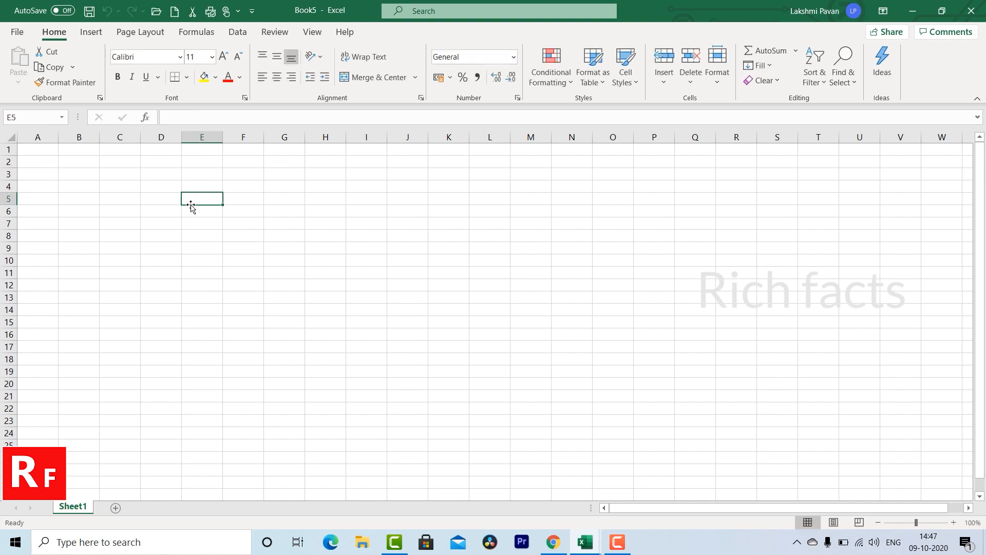
# Select cell D5, column C, and cells D2, C3, D3, E3 and F3 in turn to examine their references in the Name Box
pyautogui.click(155, 197)
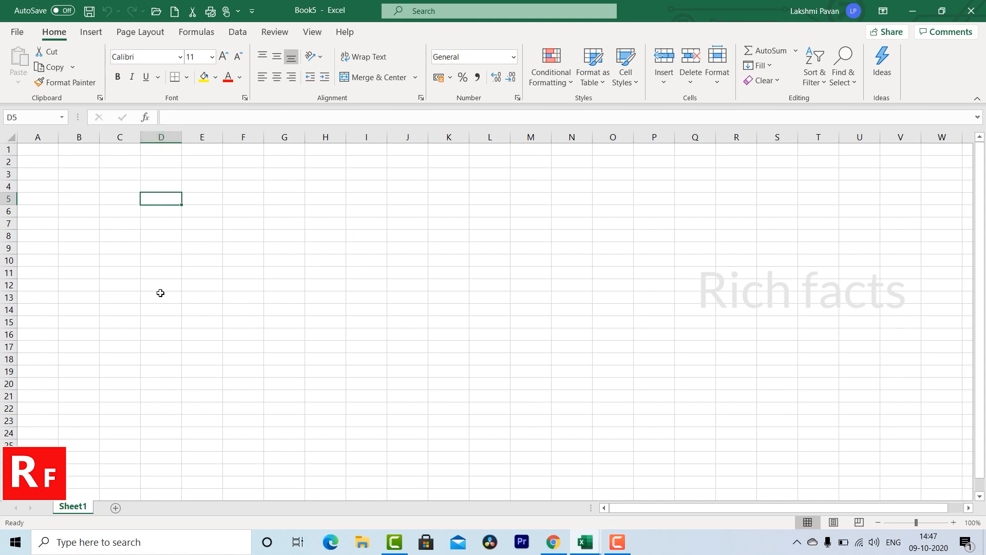
pyautogui.click(124, 136)
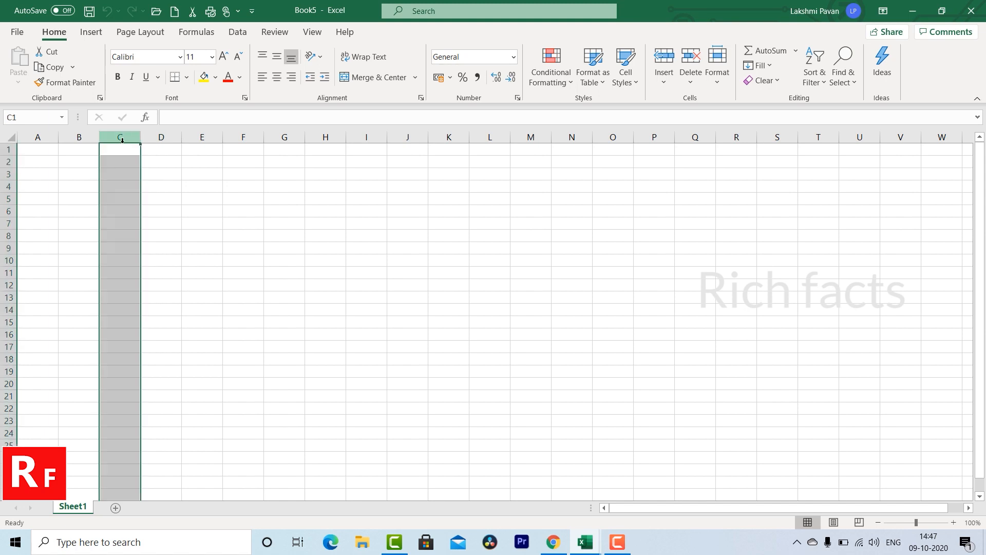
pyautogui.click(173, 163)
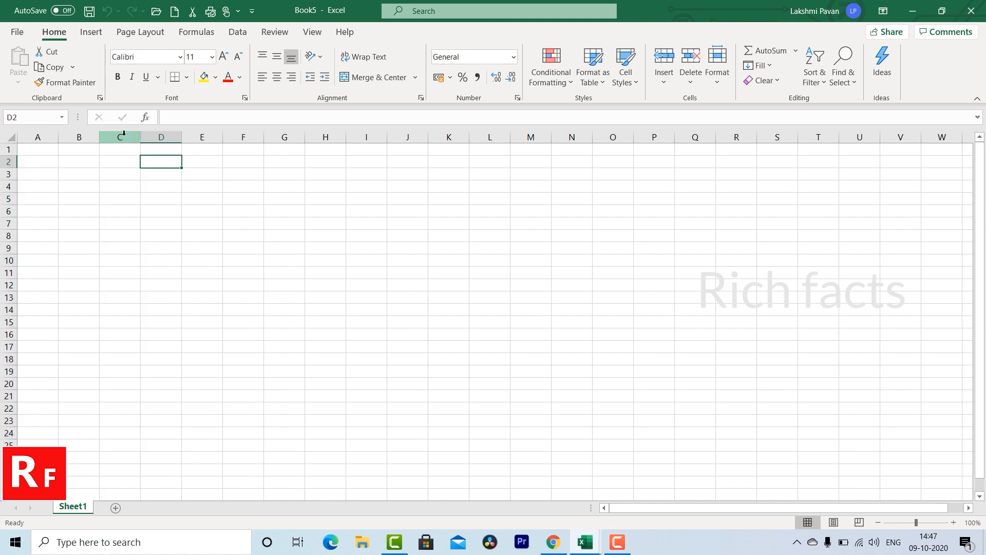
pyautogui.click(106, 172)
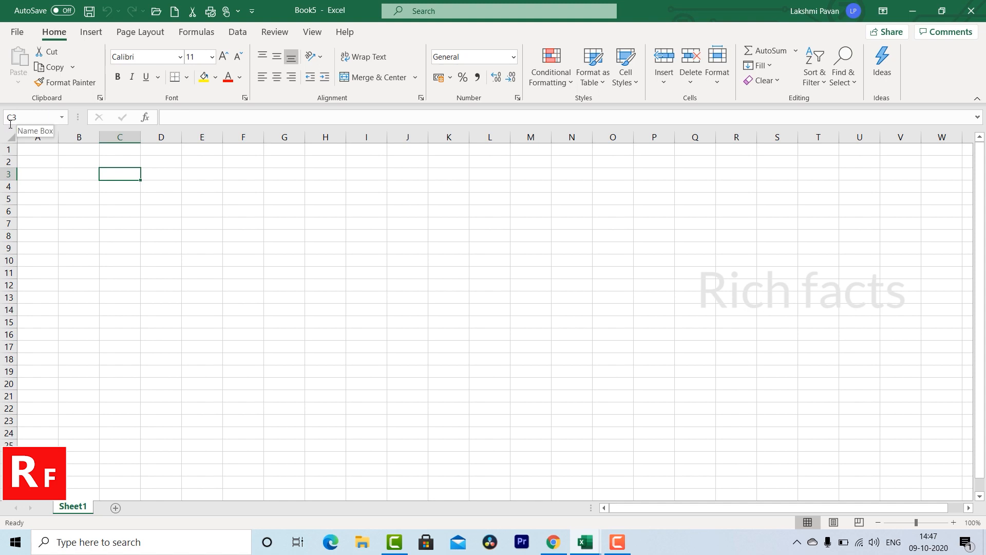
pyautogui.click(166, 177)
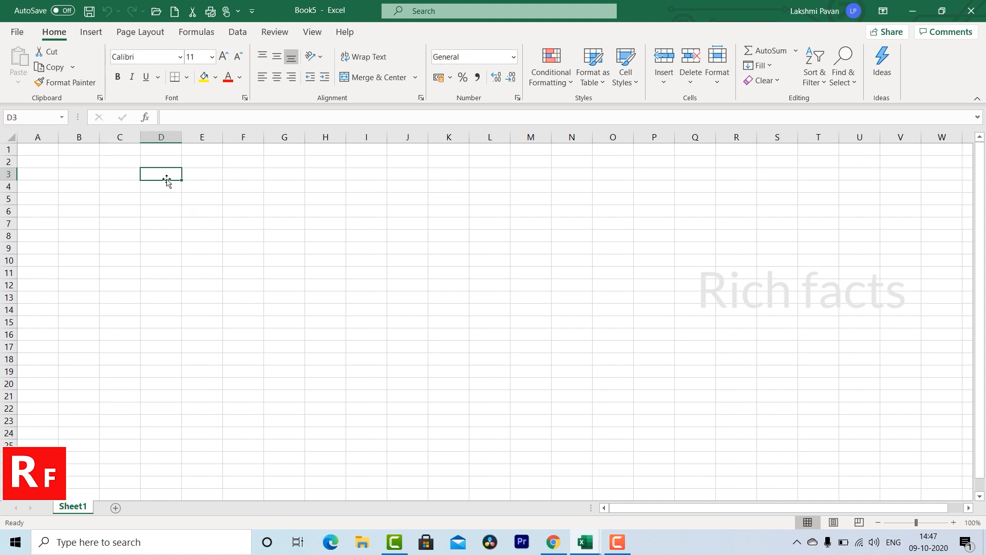
pyautogui.click(210, 177)
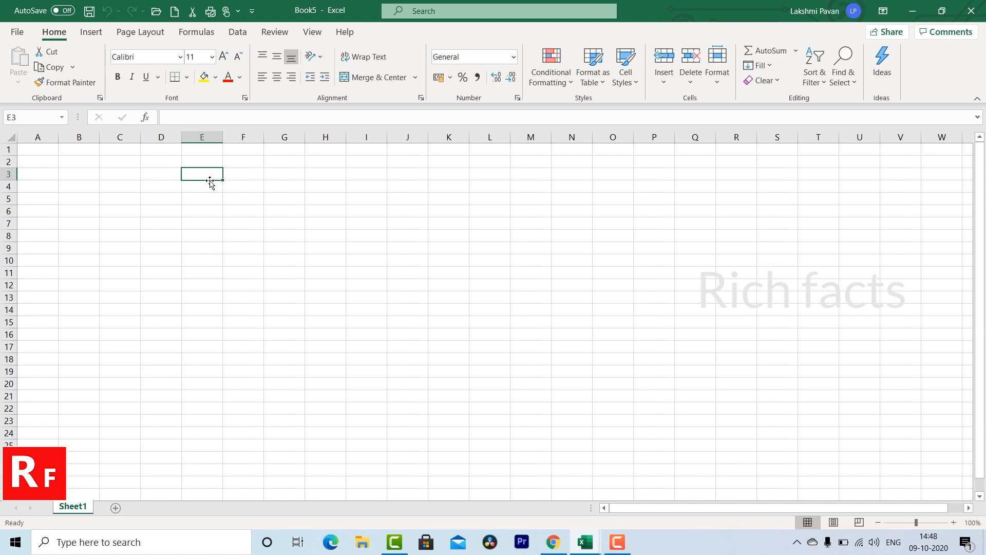
pyautogui.click(243, 174)
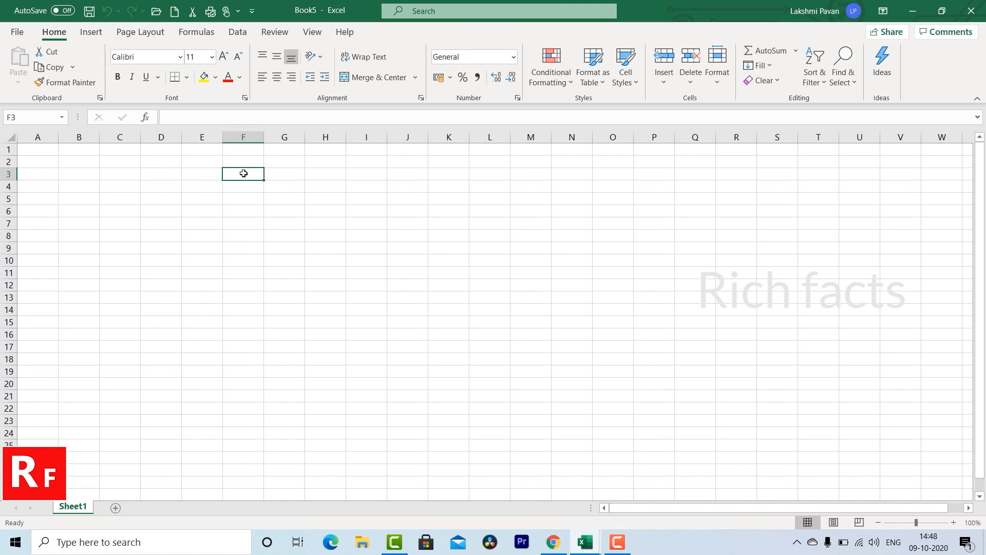
# Select cells M15, M18, C14, G13 and G17 in turn to examine how each is highlighted and referenced
pyautogui.click(527, 326)
pyautogui.click(521, 359)
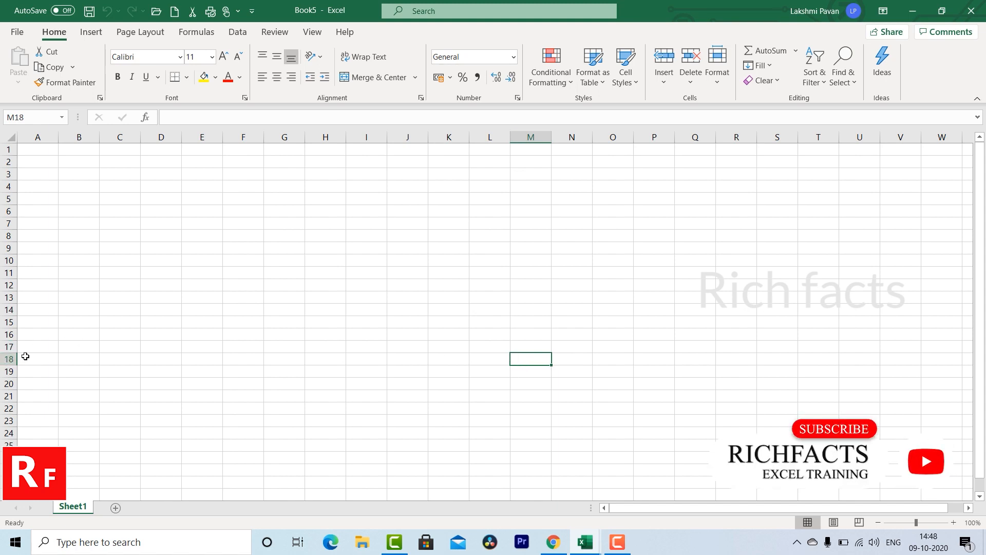
pyautogui.click(130, 307)
pyautogui.click(290, 298)
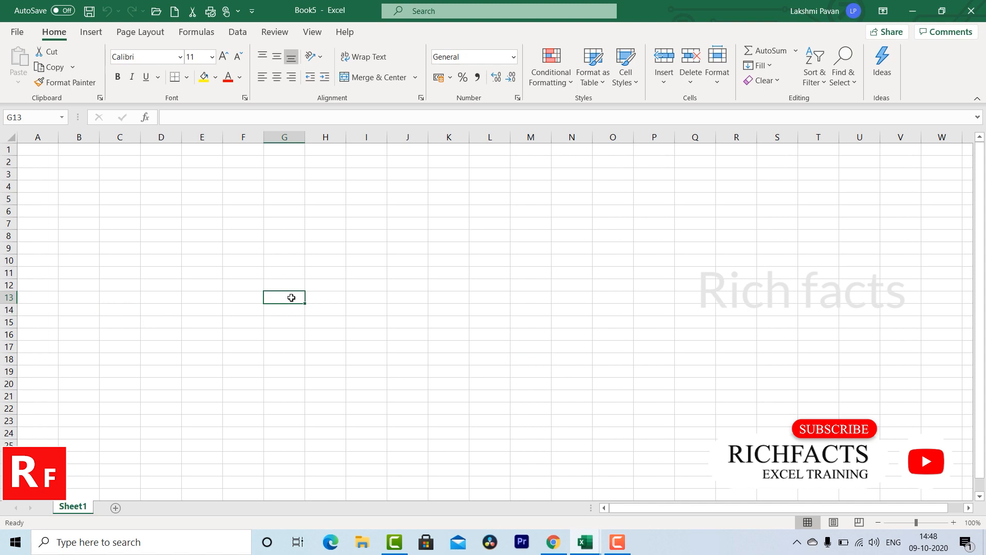
pyautogui.click(292, 344)
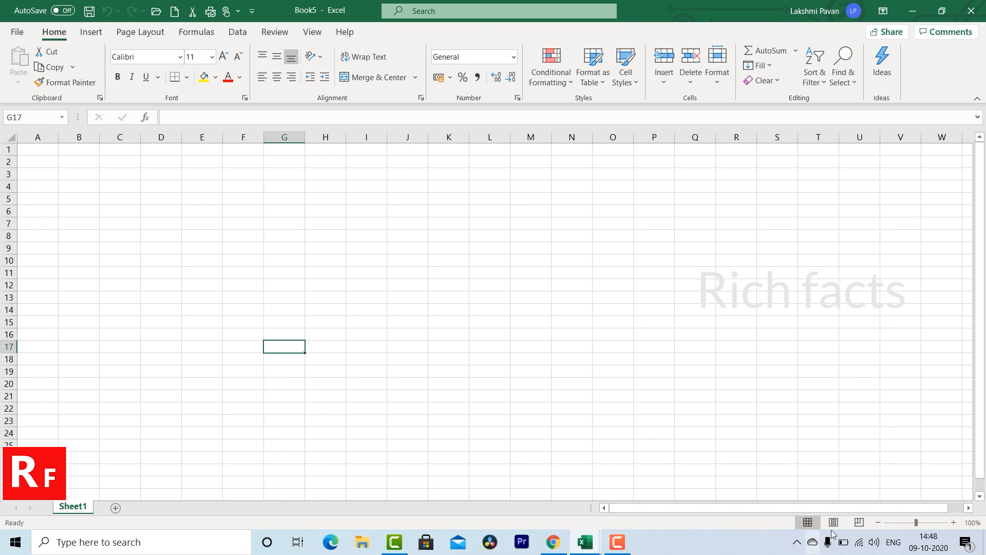
# Enter c in cell H14 and x in cell H15 as sample content
pyautogui.moveTo(341, 314); pyautogui.dragTo(342, 320)
pyautogui.click(334, 304)
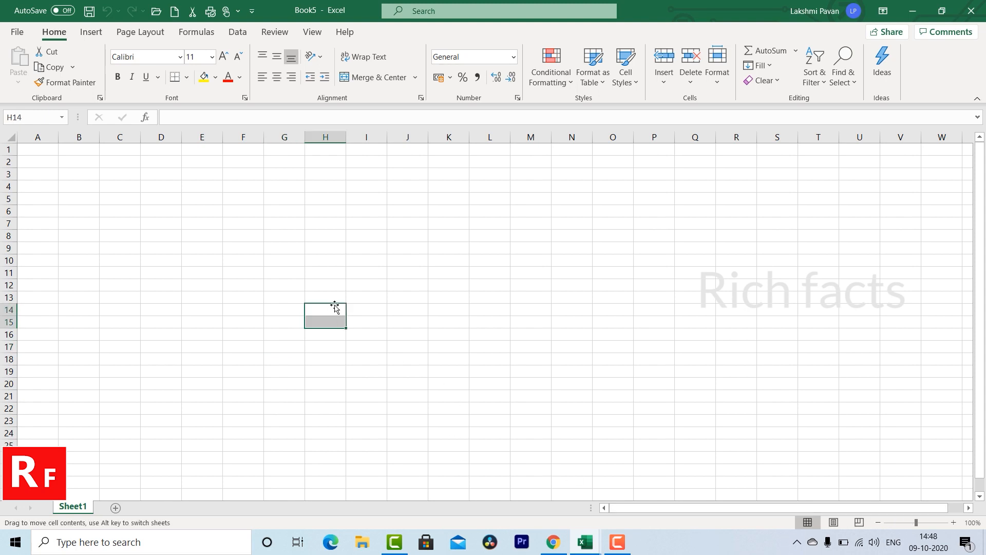
pyautogui.write('c')
pyautogui.click(324, 321)
pyautogui.write('x')
pyautogui.press('Up')
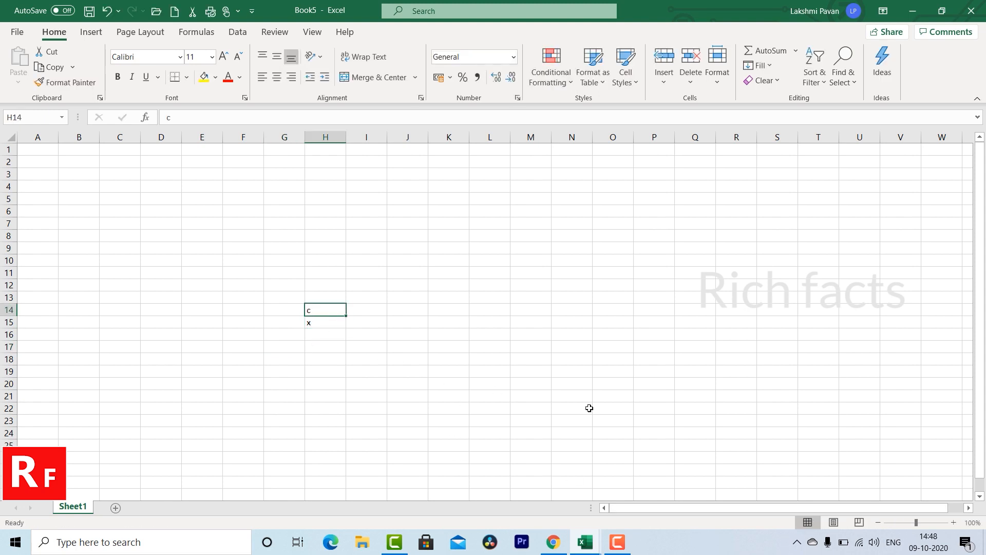
# View the worksheet in Page Layout view and return it to Normal view
pyautogui.moveTo(918, 524)
pyautogui.mouseDown()
pyautogui.moveTo(931, 524)
pyautogui.moveTo(906, 524)
pyautogui.moveTo(929, 525)
pyautogui.moveTo(917, 529)
pyautogui.mouseUp()
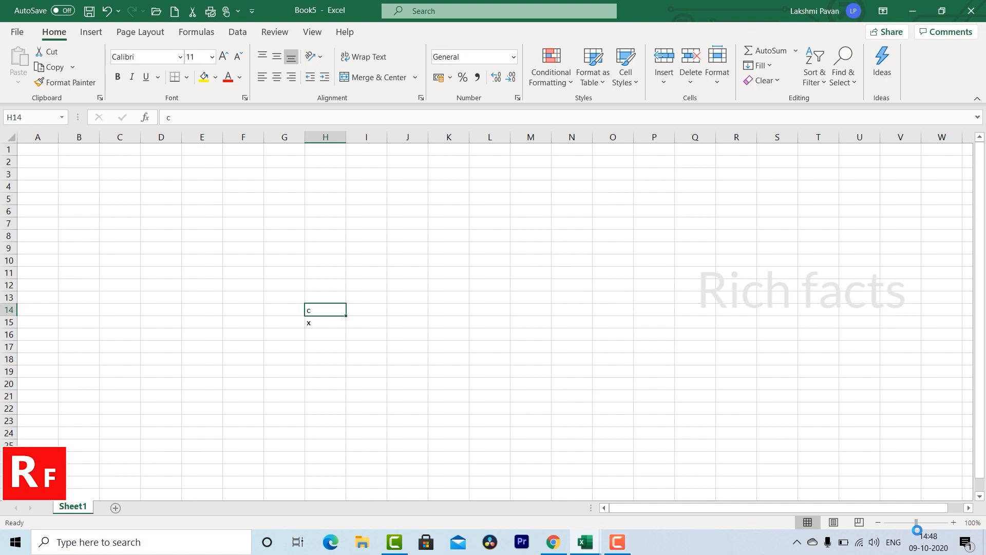
pyautogui.click(833, 523)
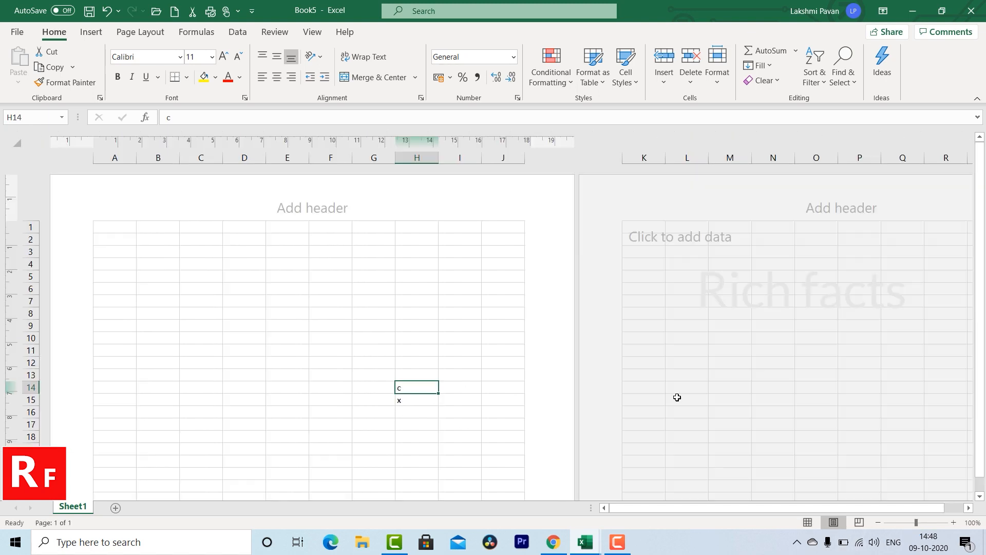
pyautogui.click(809, 523)
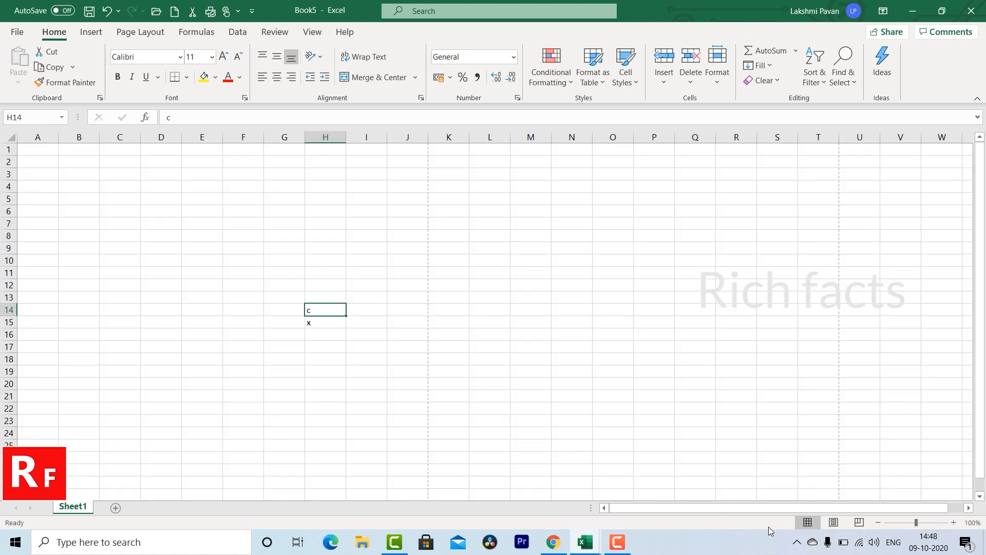
# Toggle the formula bar's display off and on repeatedly, leaving it hidden
pyautogui.click(240, 339)
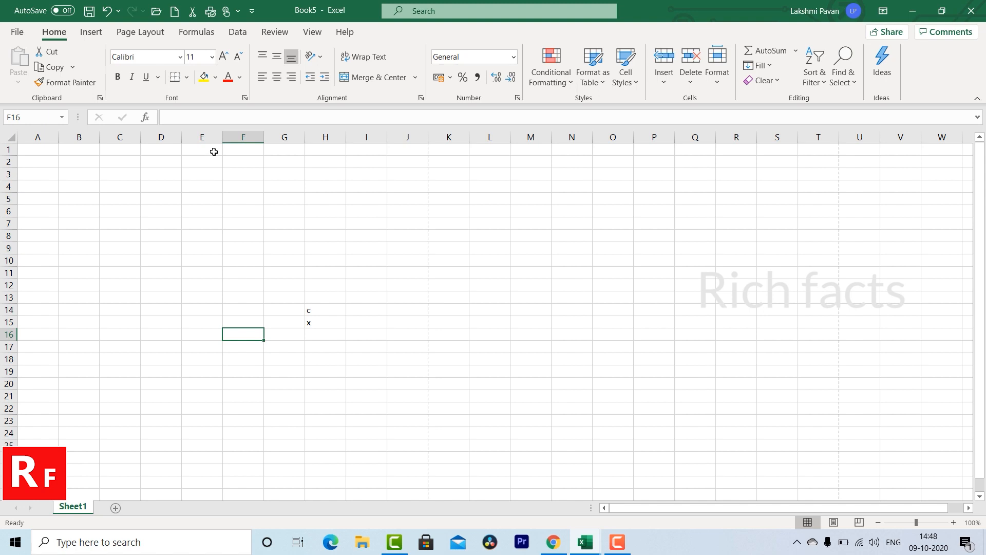
pyautogui.click(315, 33)
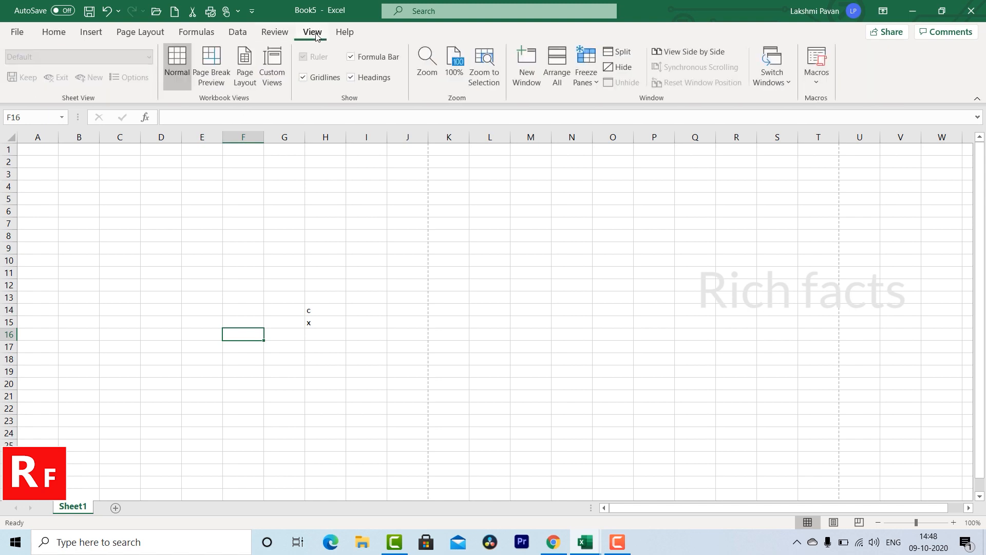
pyautogui.click(351, 57)
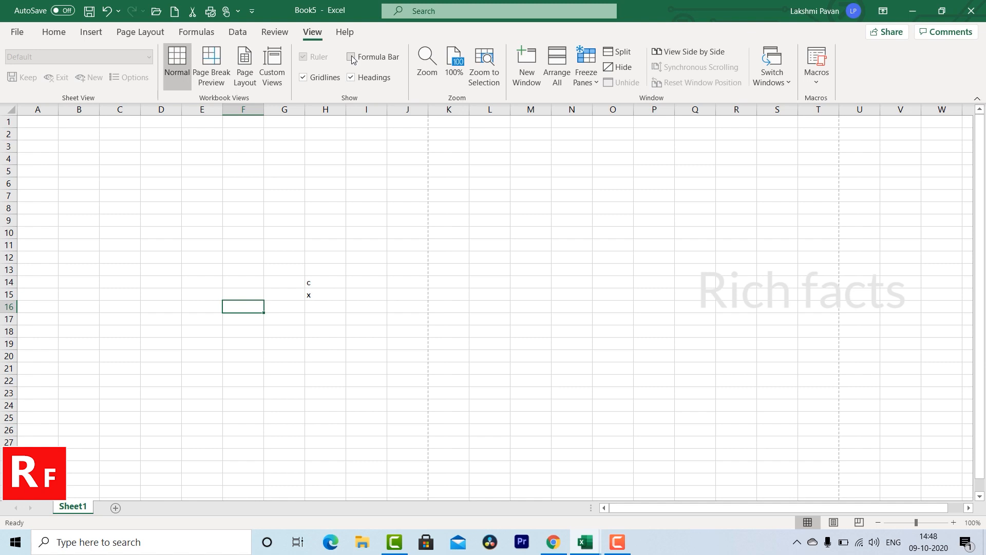
pyautogui.click(352, 57)
pyautogui.click(351, 58)
pyautogui.click(350, 58)
pyautogui.click(352, 58)
pyautogui.click(352, 57)
# Look through the File start page and the Insert, Page Layout and Formulas command sets, ending on the Insert commands
pyautogui.click(27, 35)
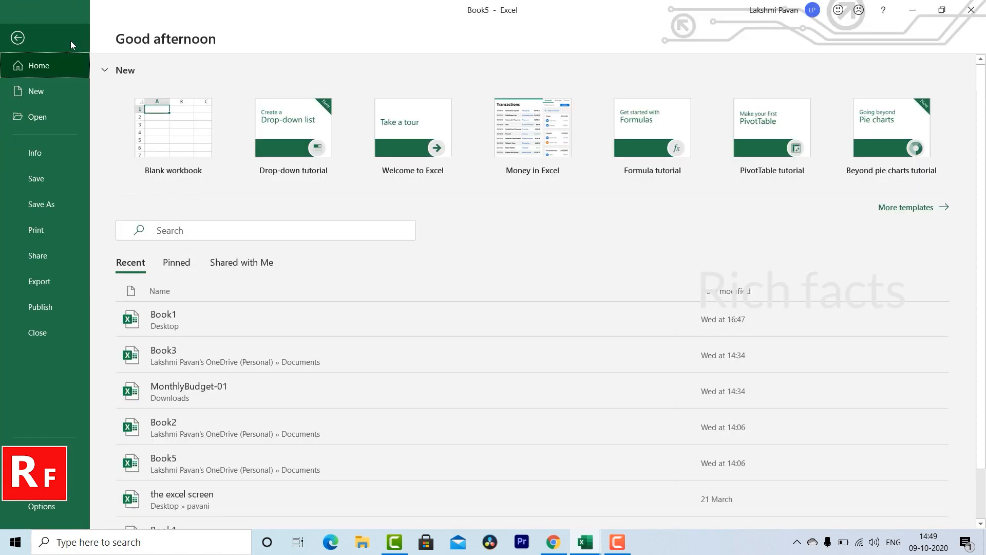
pyautogui.click(70, 41)
pyautogui.click(81, 174)
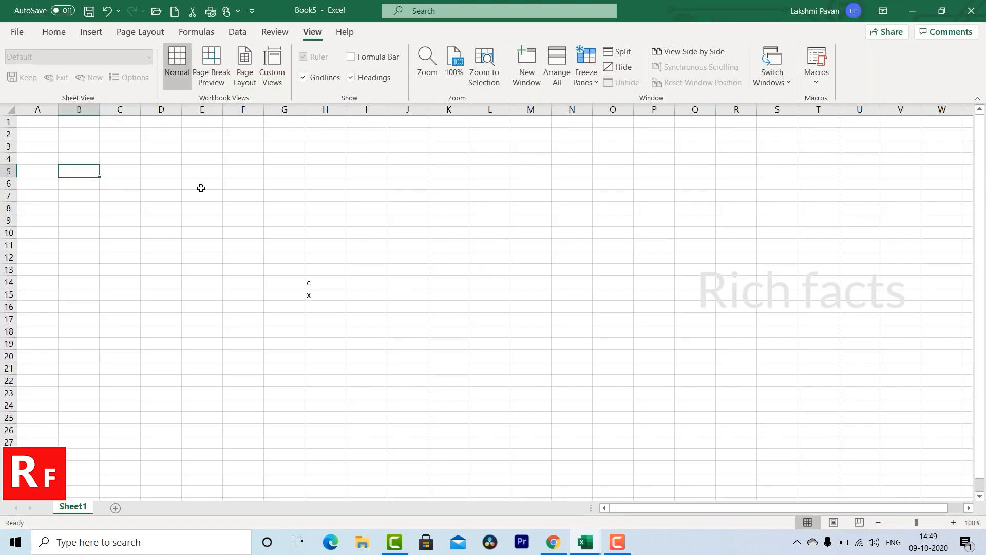
pyautogui.click(91, 32)
pyautogui.click(138, 34)
pyautogui.click(194, 34)
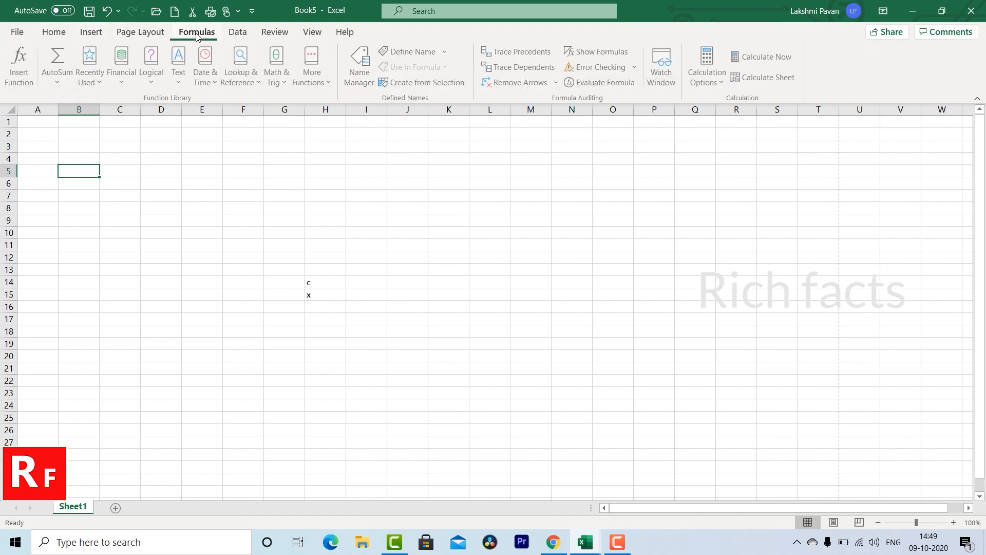
pyautogui.click(96, 35)
# Clear the sample letters by deleting the contents of H11:H16
pyautogui.click(372, 244)
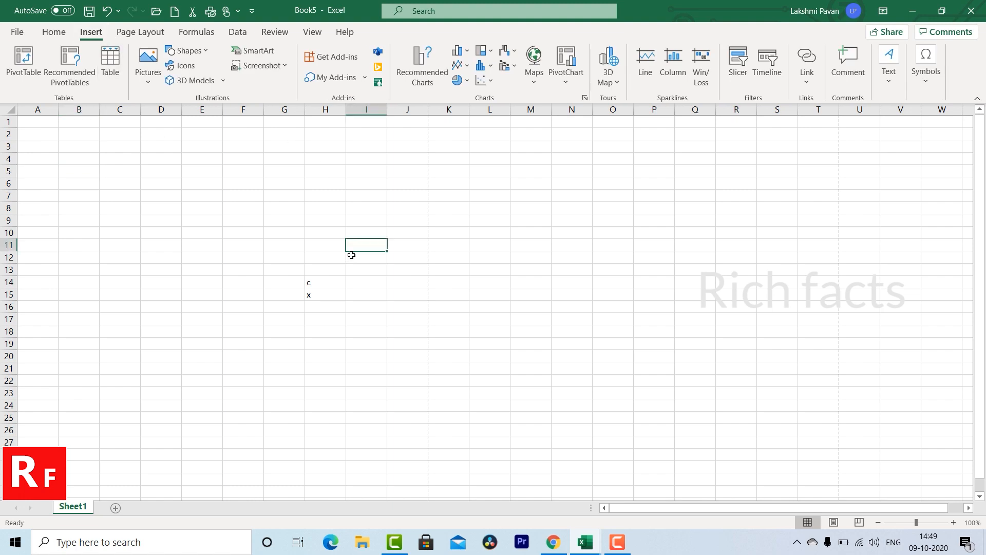
pyautogui.moveTo(315, 246); pyautogui.dragTo(316, 305)
pyautogui.press('Delete')
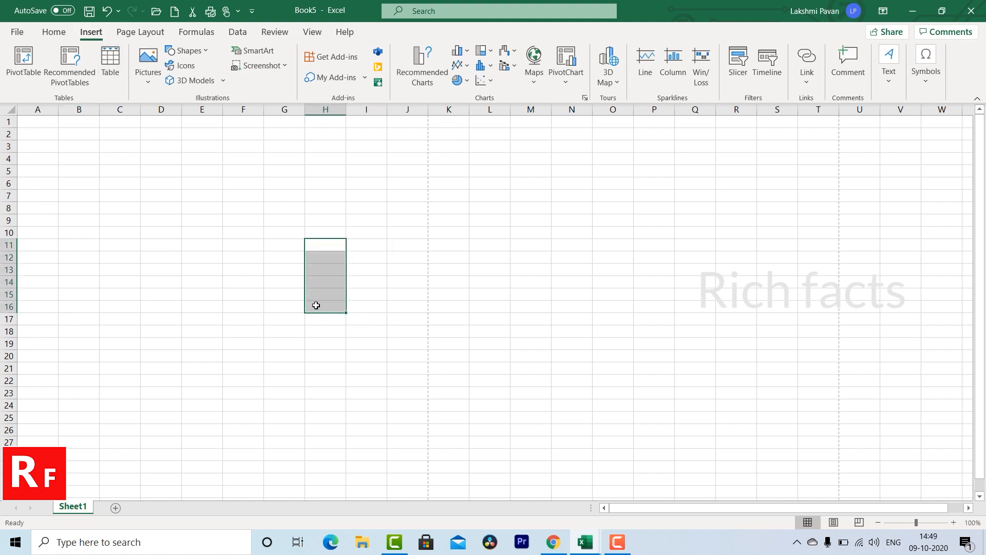
# Enter the title Monthly Budget in cell C3
pyautogui.click(109, 147)
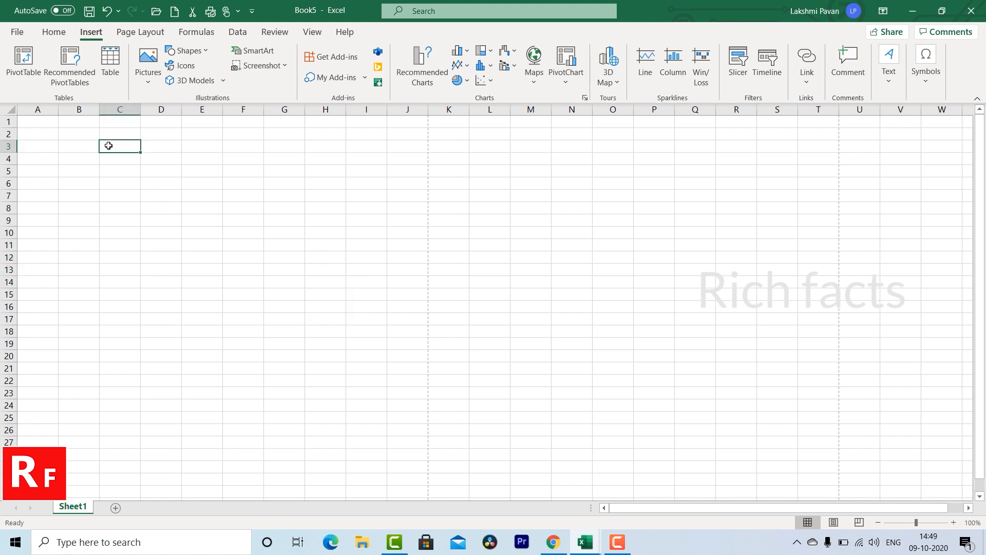
pyautogui.write('N')
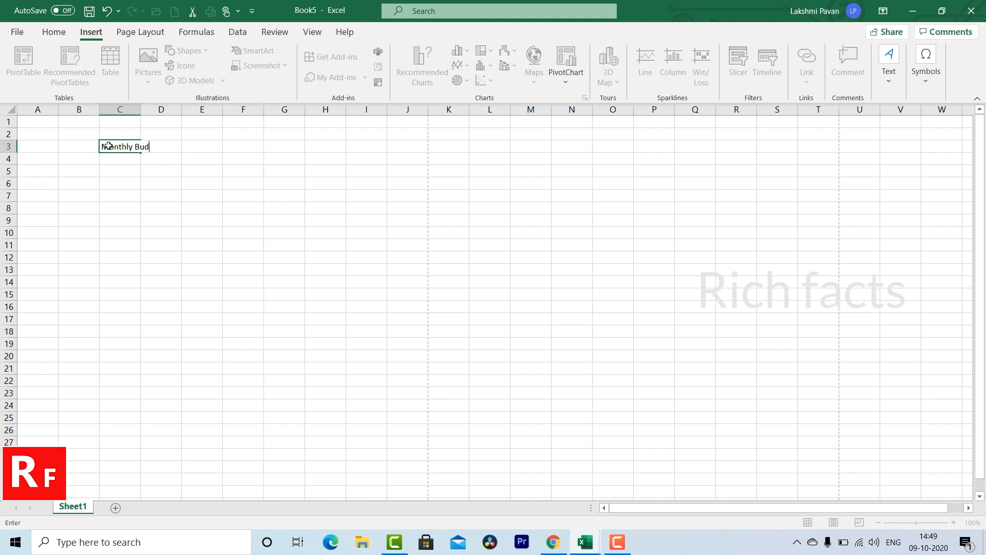
pyautogui.write('onthly Budget')
pyautogui.press('Return')
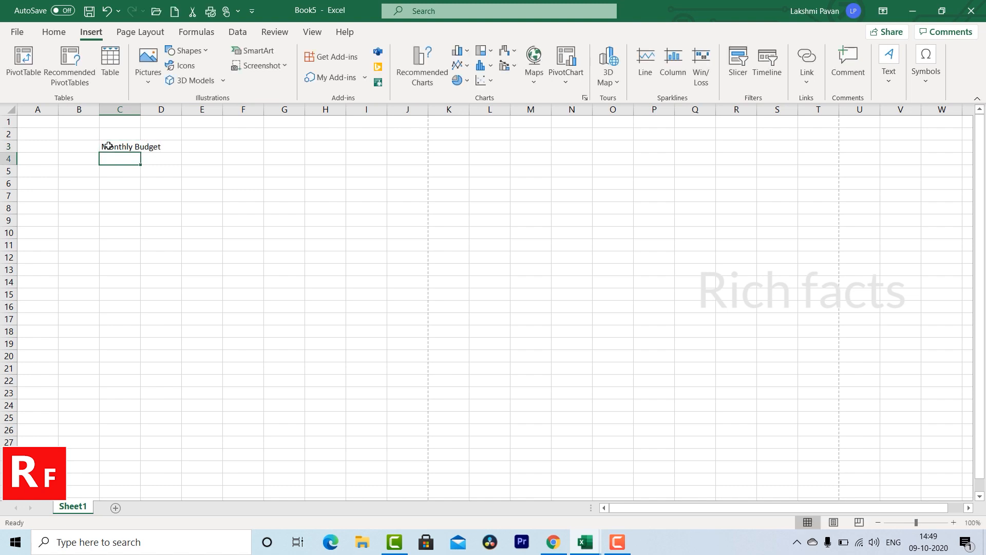
pyautogui.press('Down')
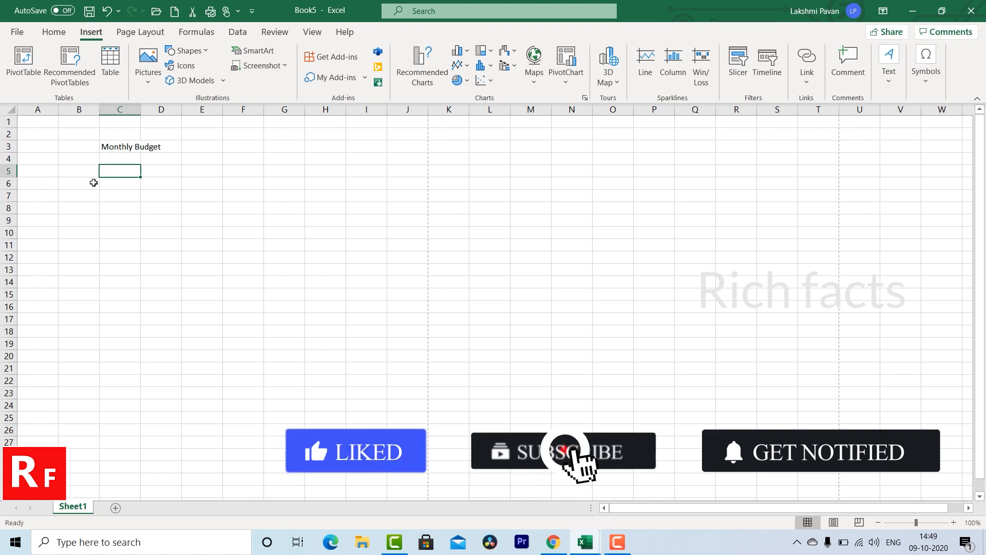
# Enter the month headings Jan, Feb and Mar in cells D5, E5 and F5
pyautogui.click(169, 175)
pyautogui.write('Ja')
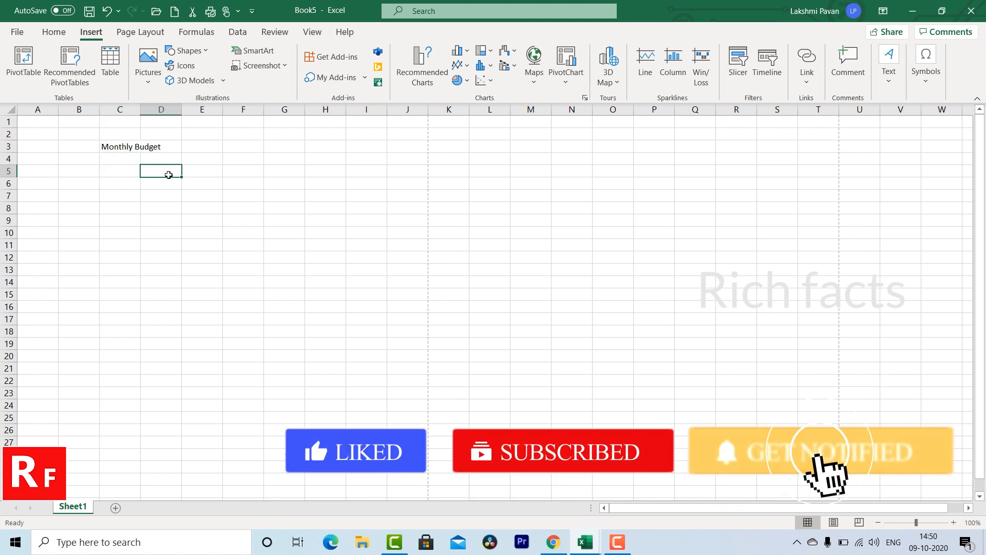
pyautogui.write('n')
pyautogui.press('Tab')
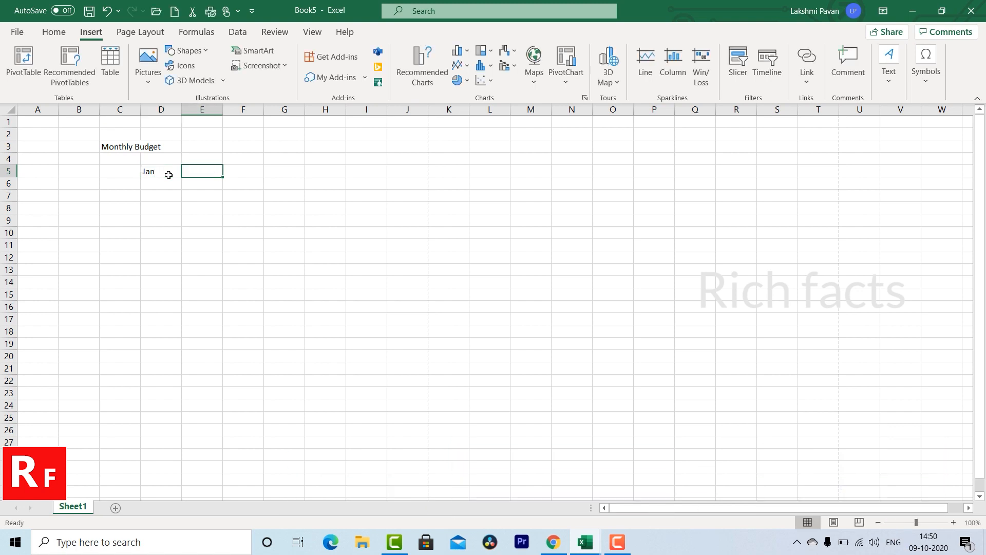
pyautogui.write('Feb')
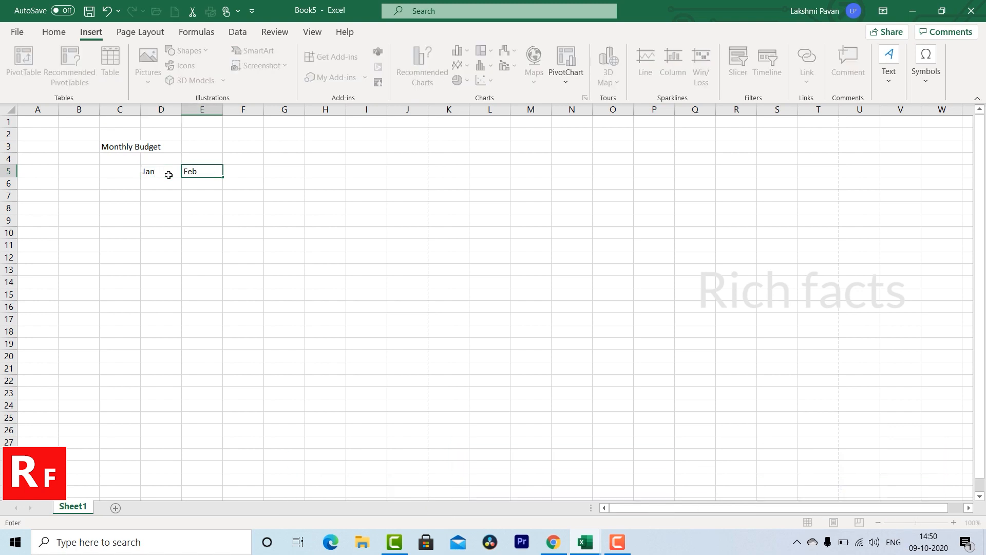
pyautogui.press('Tab')
pyautogui.write('Ma')
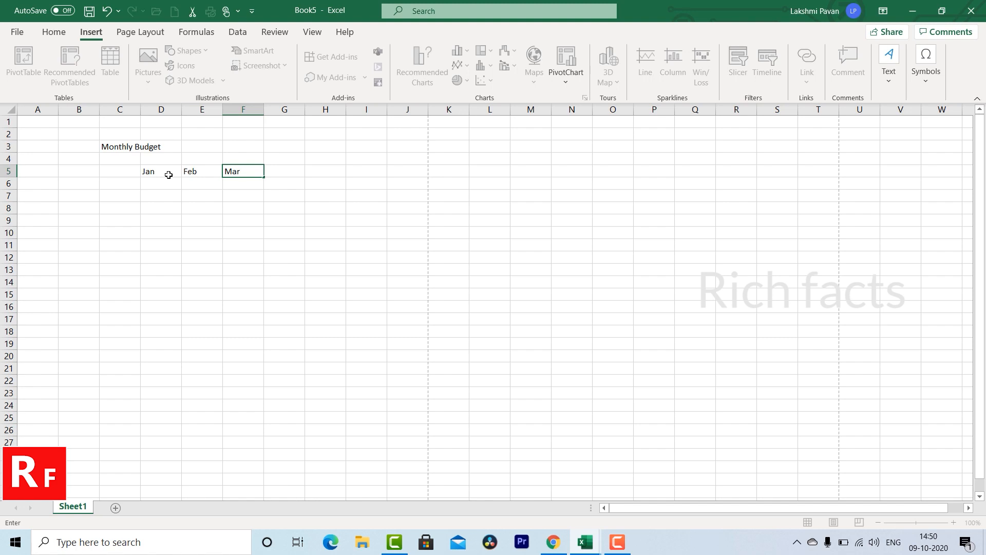
pyautogui.click(151, 246)
# Enter the expense labels Rent, credit card, current bill, water bill and misc exp in cells C6 to C10
pyautogui.click(116, 188)
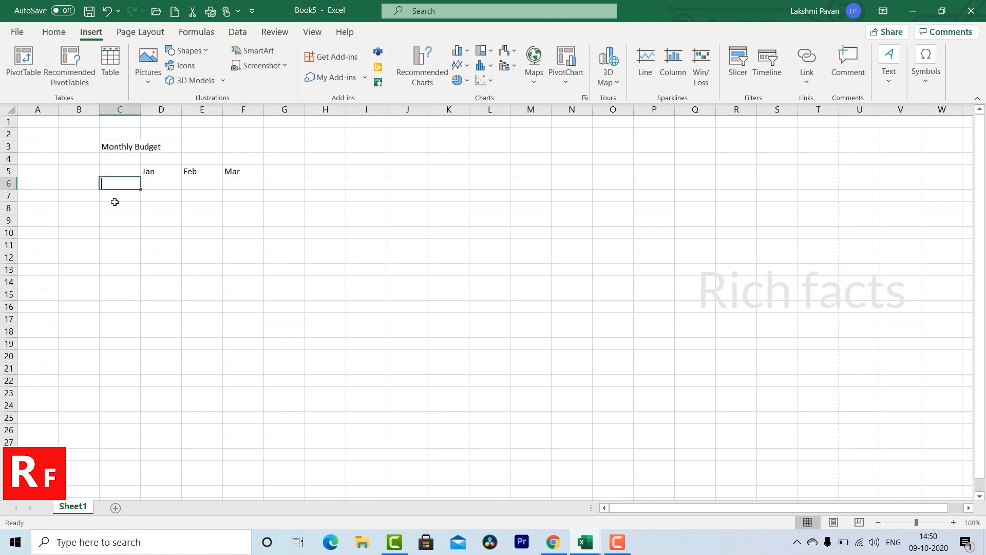
pyautogui.write('Rent')
pyautogui.press('Return')
pyautogui.write('credit card')
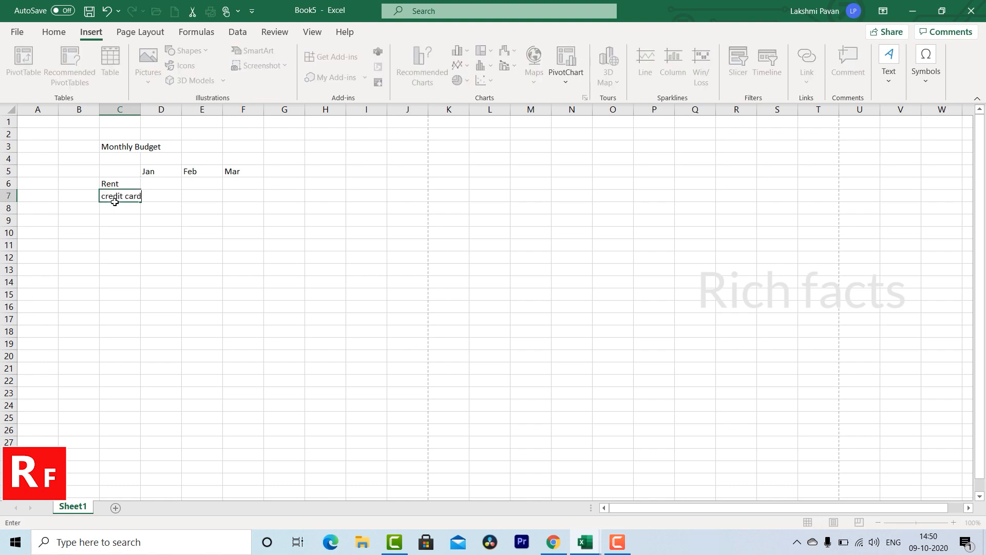
pyautogui.press('Return')
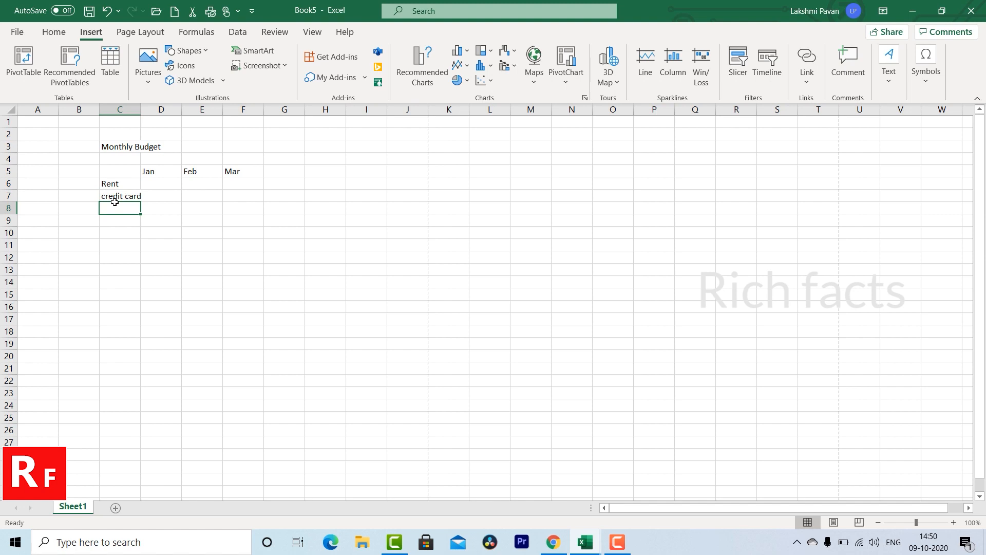
pyautogui.write('current b')
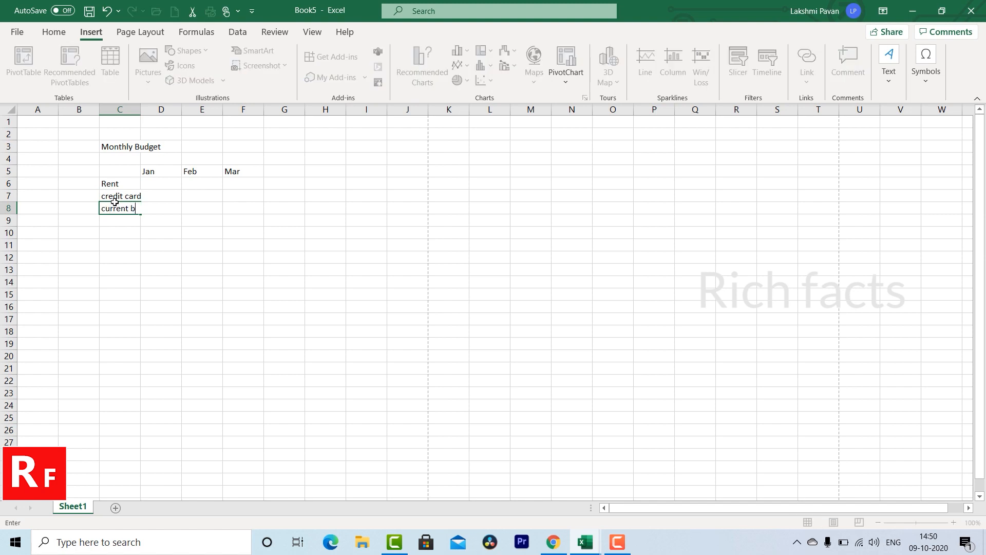
pyautogui.write('ill')
pyautogui.press('Return')
pyautogui.write('water bill')
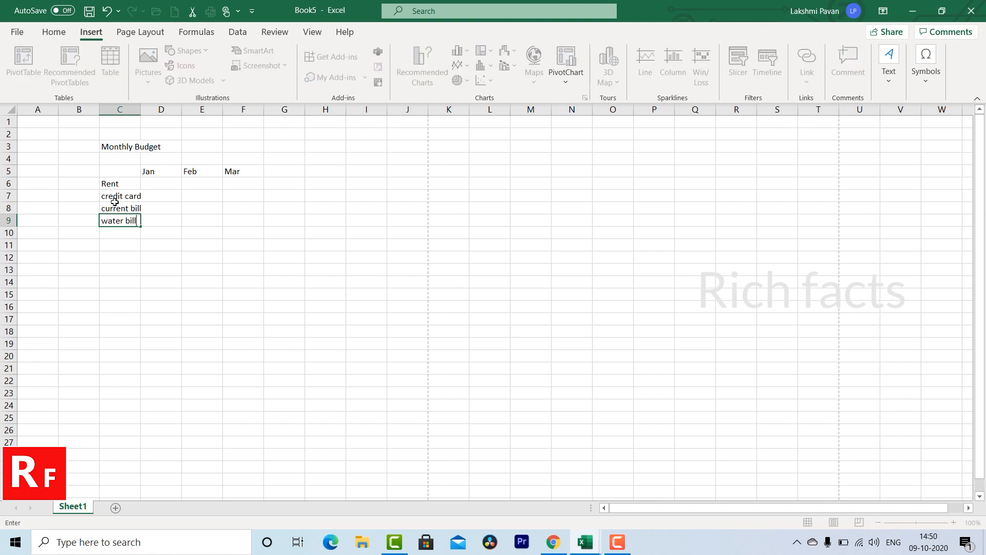
pyautogui.press('Return')
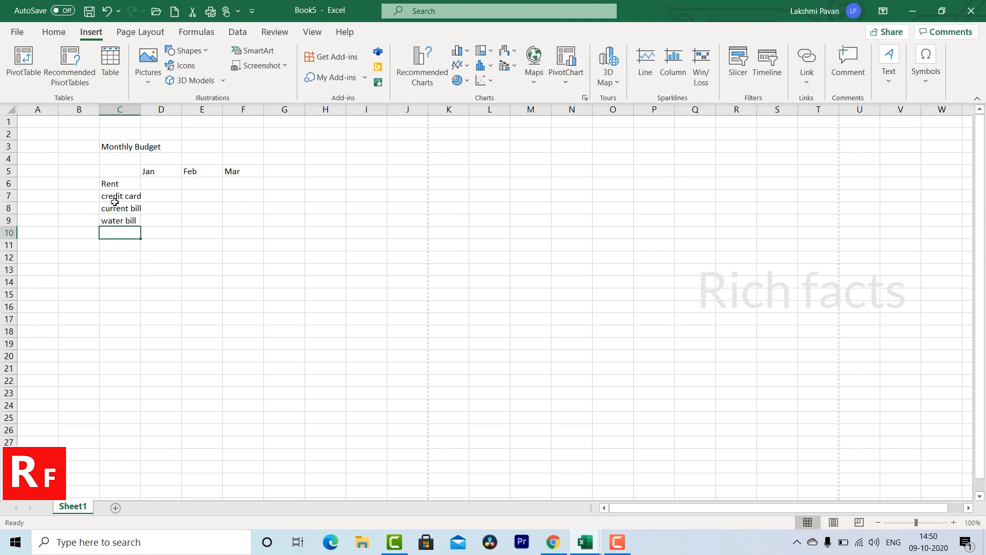
pyautogui.write('misc')
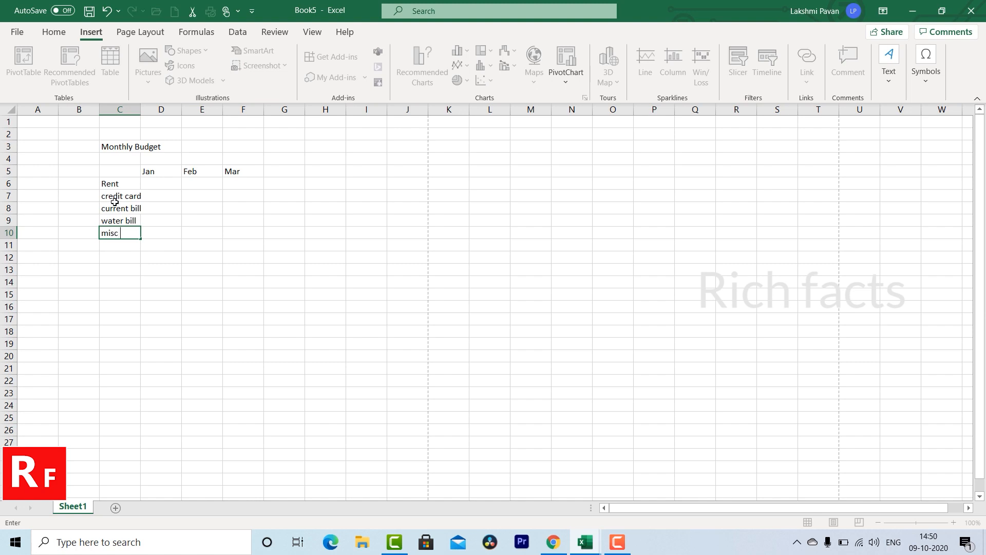
pyautogui.write(' exp')
# Enter 8500 as the January rent in cell D6
pyautogui.click(159, 186)
pyautogui.write('8500')
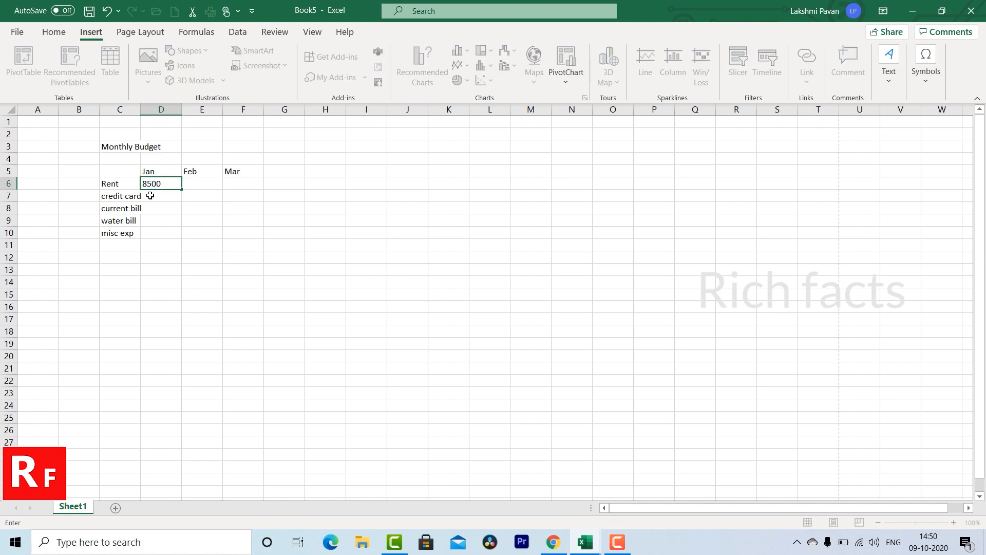
pyautogui.press('Tab')
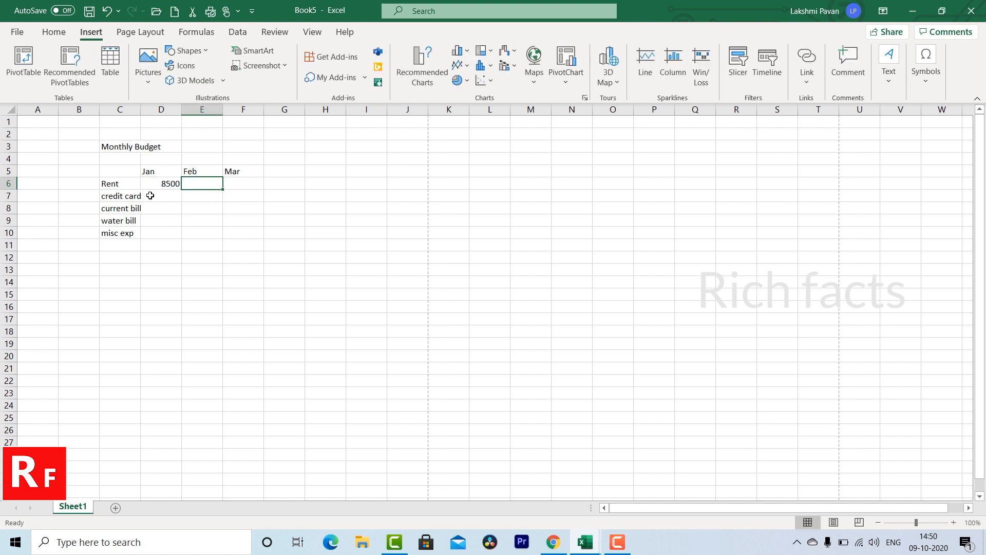
# Copy the January rent from cell D6 into the February and March cells E6 and F6
pyautogui.click(158, 184)
pyautogui.moveTo(166, 171); pyautogui.dragTo(236, 181)
pyautogui.click(185, 205)
pyautogui.click(171, 185)
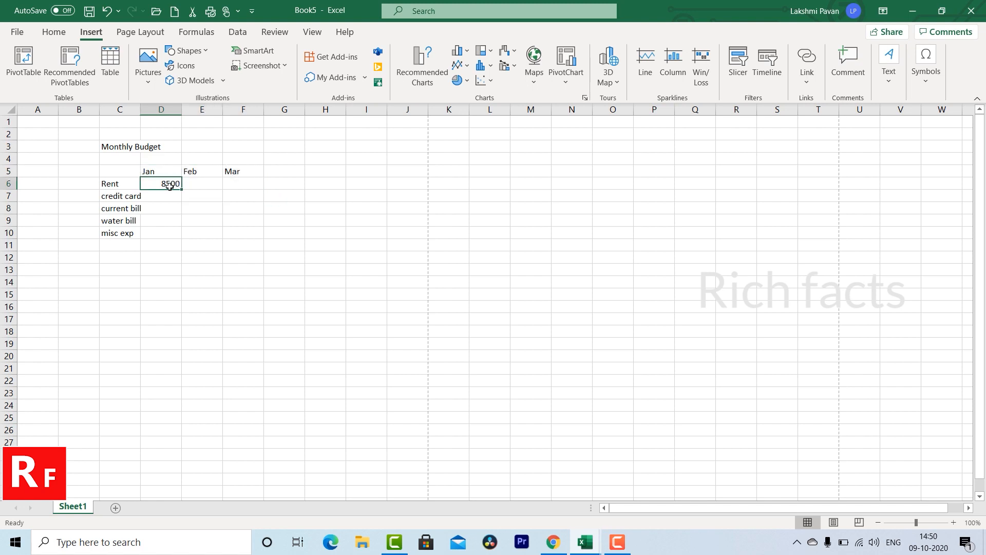
pyautogui.hotkey('ctrl', 'c')
pyautogui.click(196, 183)
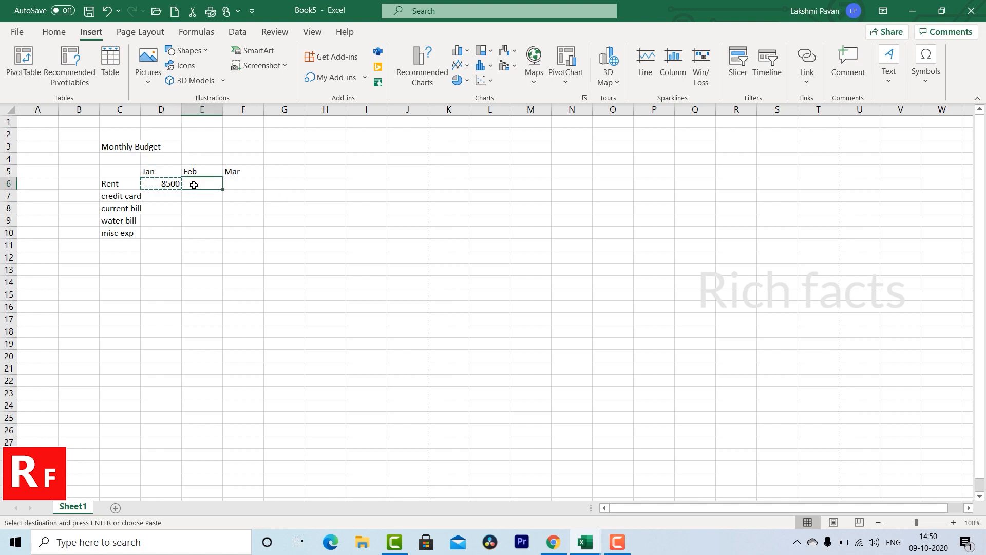
pyautogui.hotkey('ctrl', 'v')
pyautogui.hotkey('ctrl', 'c')
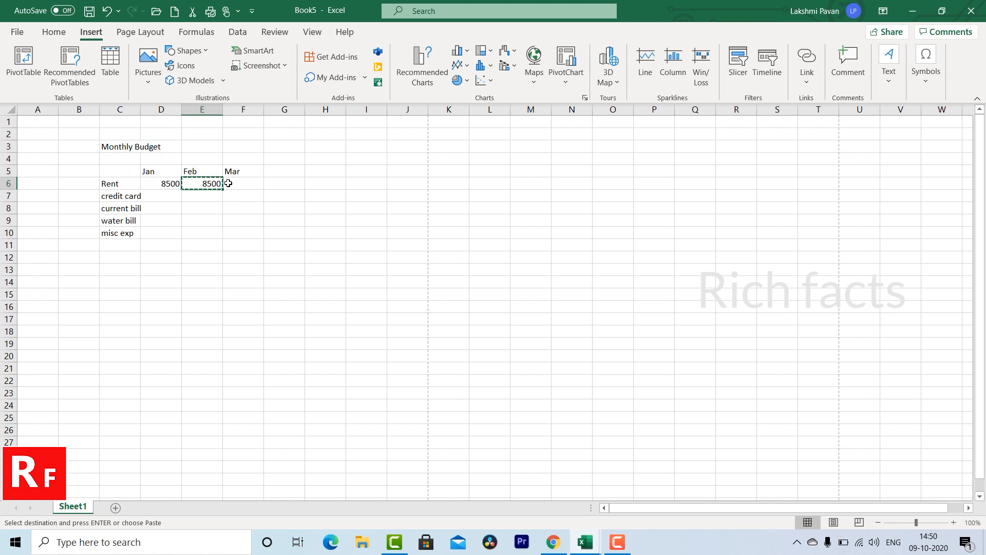
pyautogui.click(228, 188)
pyautogui.hotkey('ctrl', 'v')
pyautogui.press('ctrl')
pyautogui.press('ctrl')
# Enter the credit card amounts 4300, 2500 and 6000 in cells D7 to F7 and fit column C's width to its contents
pyautogui.click(164, 198)
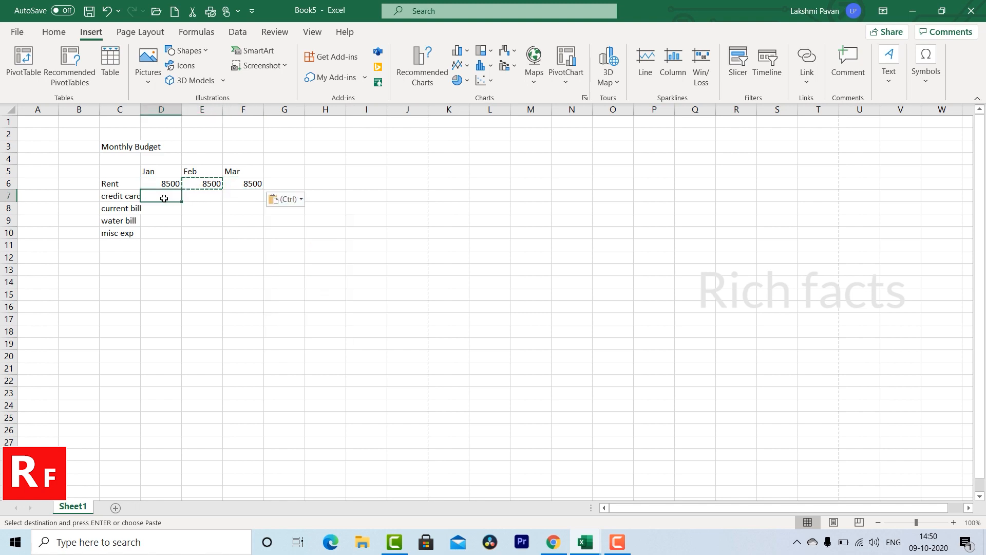
pyautogui.write('4300')
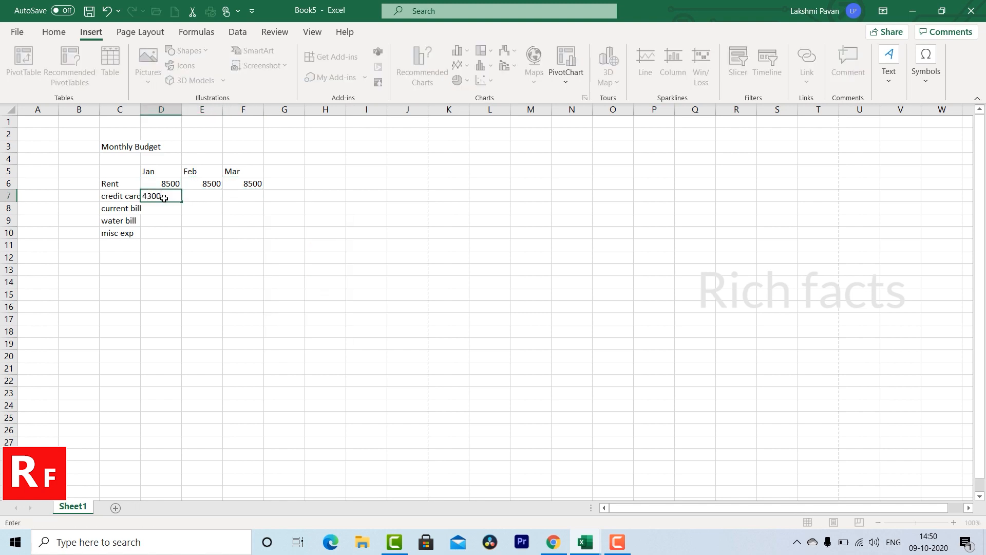
pyautogui.click(178, 197)
pyautogui.click(203, 199)
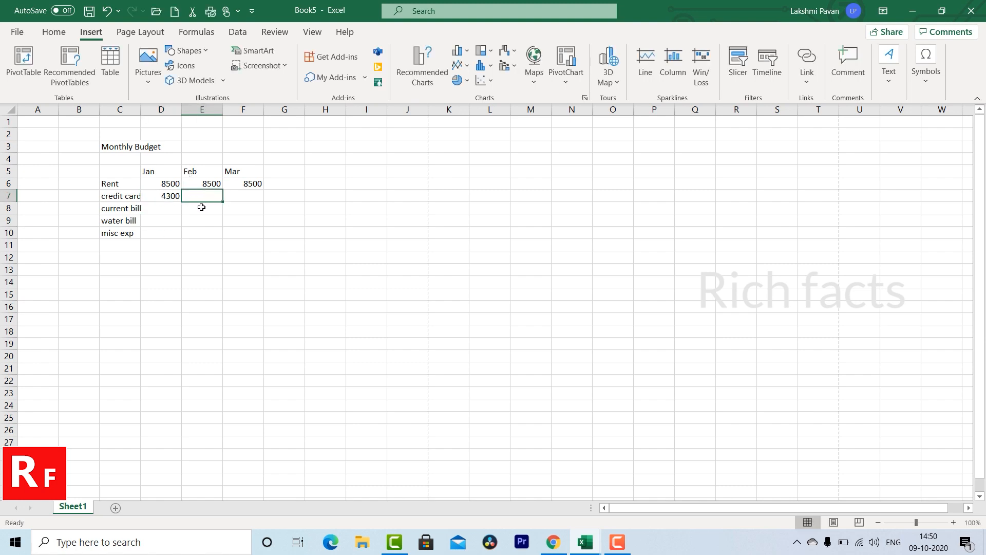
pyautogui.write('2500')
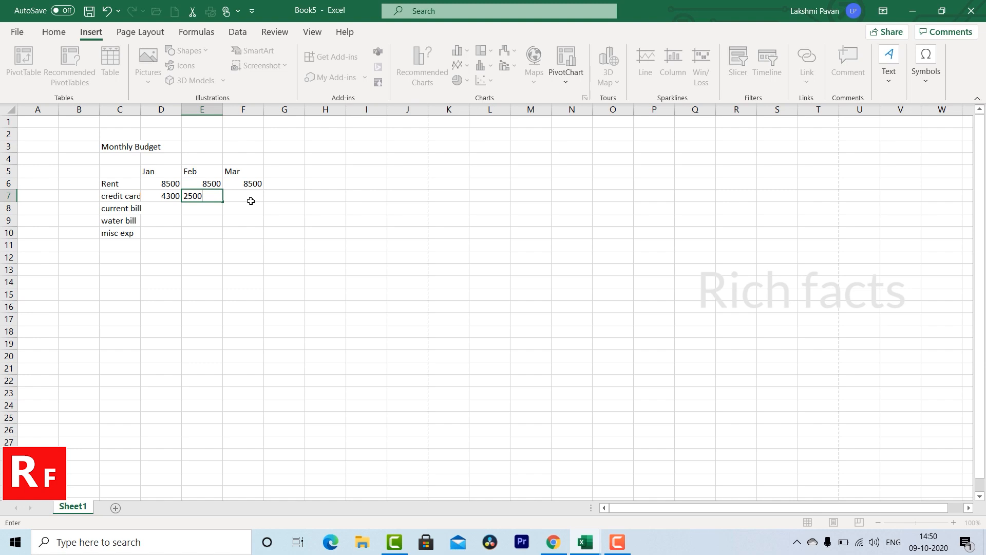
pyautogui.click(249, 200)
pyautogui.write('6000')
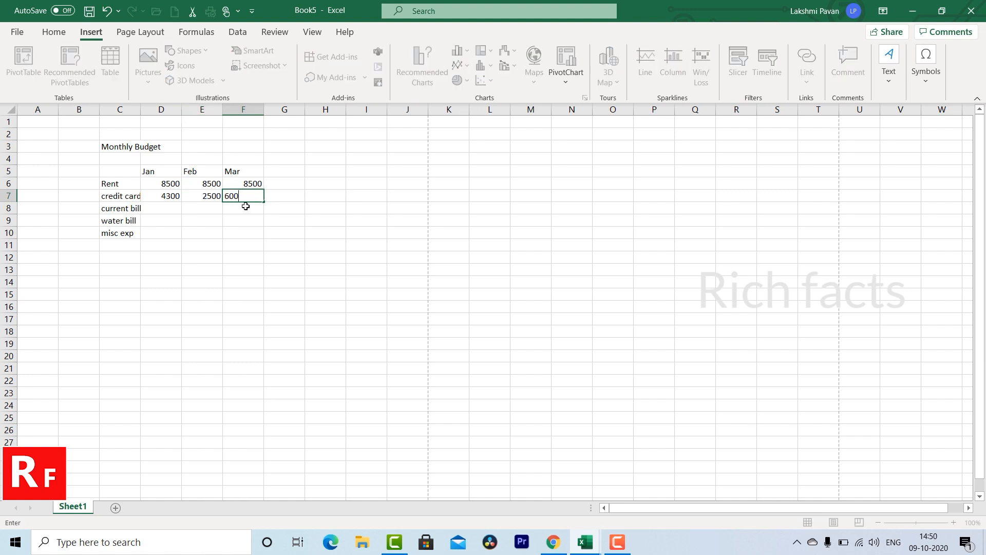
pyautogui.click(235, 231)
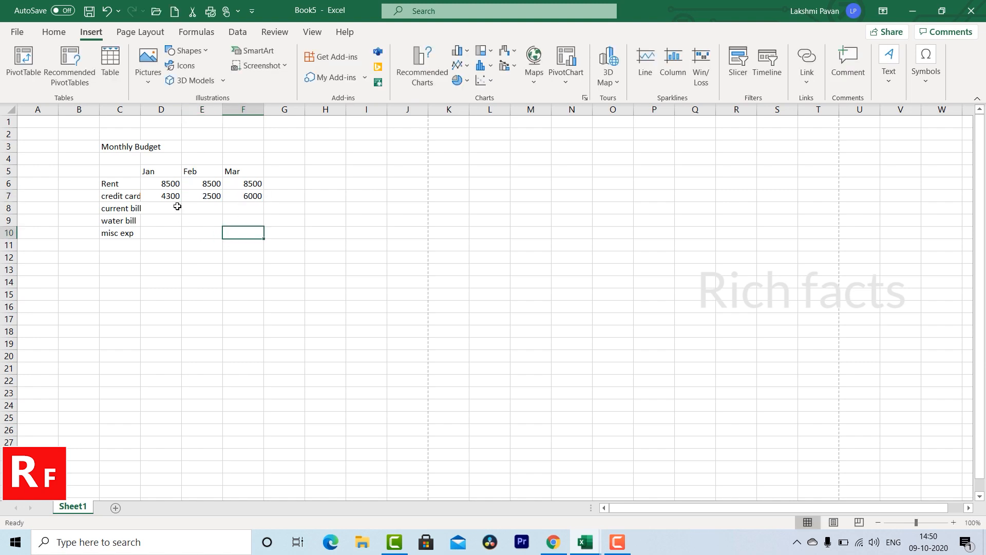
pyautogui.doubleClick(140, 113)
# Enter the current bill amounts 600, 700 and 400 in cells D8, E8 and F8
pyautogui.click(199, 209)
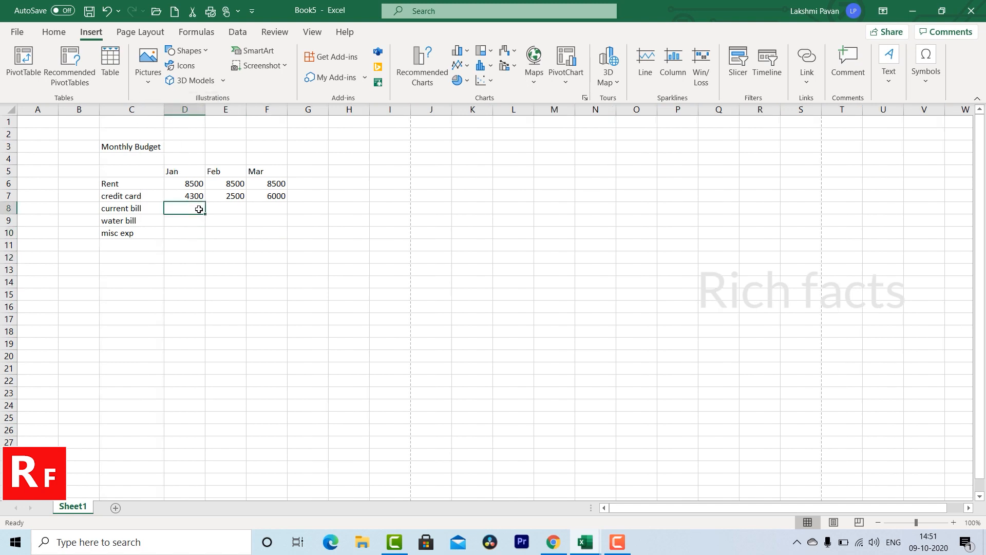
pyautogui.write('600')
pyautogui.press('Tab')
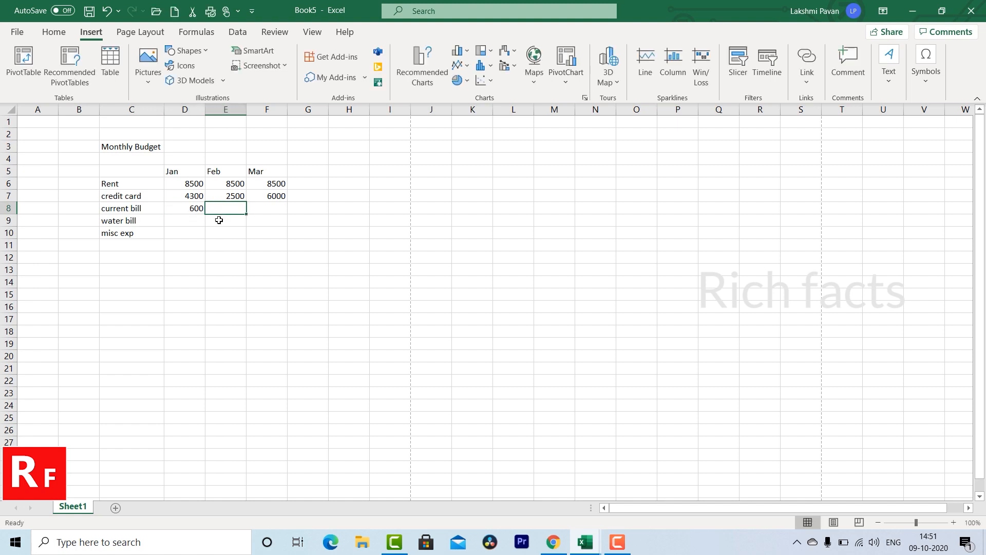
pyautogui.write('7')
pyautogui.press('Return')
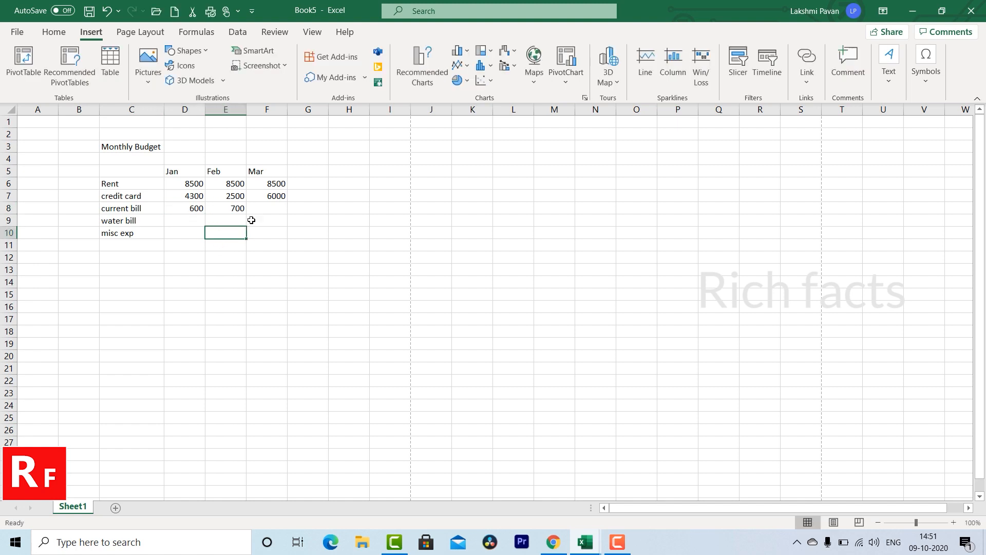
pyautogui.click(259, 213)
pyautogui.write('400')
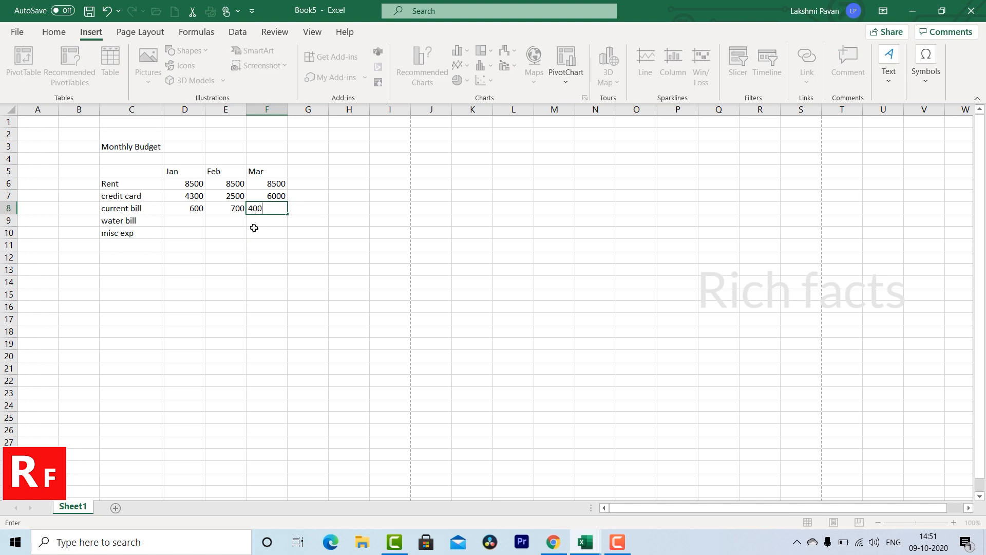
pyautogui.press('Return')
# Enter 200 as the January water bill in cell D9 and copy it to cells E9 and F9
pyautogui.click(198, 224)
pyautogui.write('2')
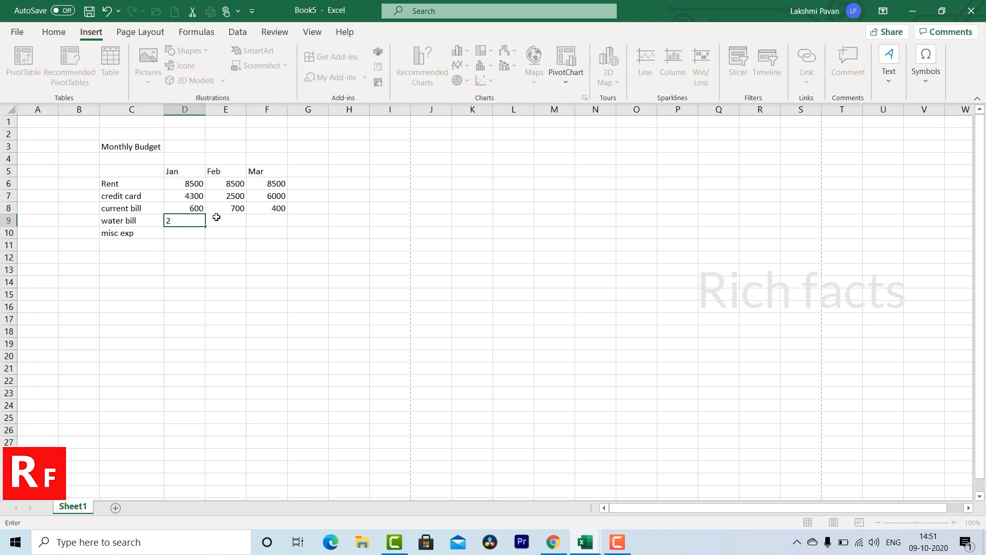
pyautogui.write('200')
pyautogui.click(183, 315)
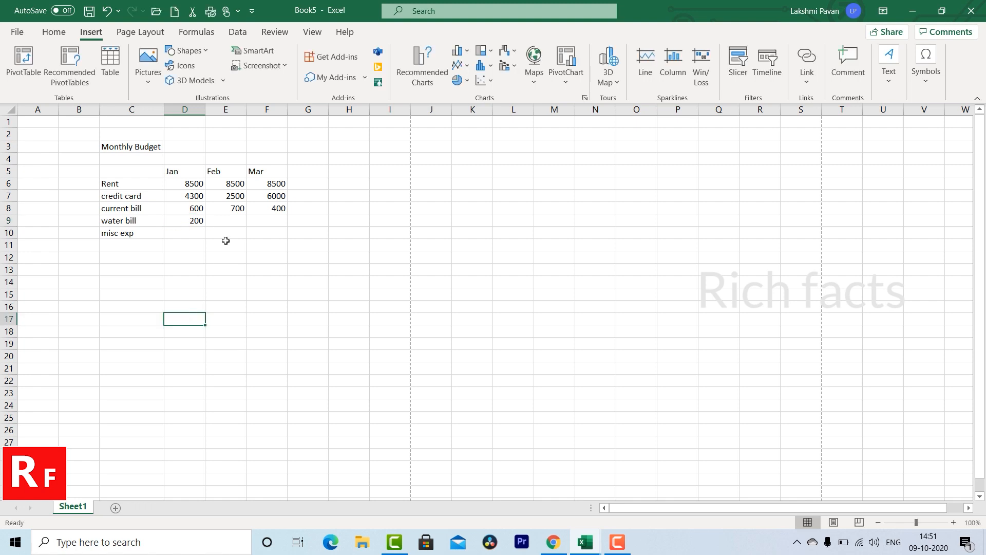
pyautogui.click(199, 220)
pyautogui.hotkey('ctrl', 'c')
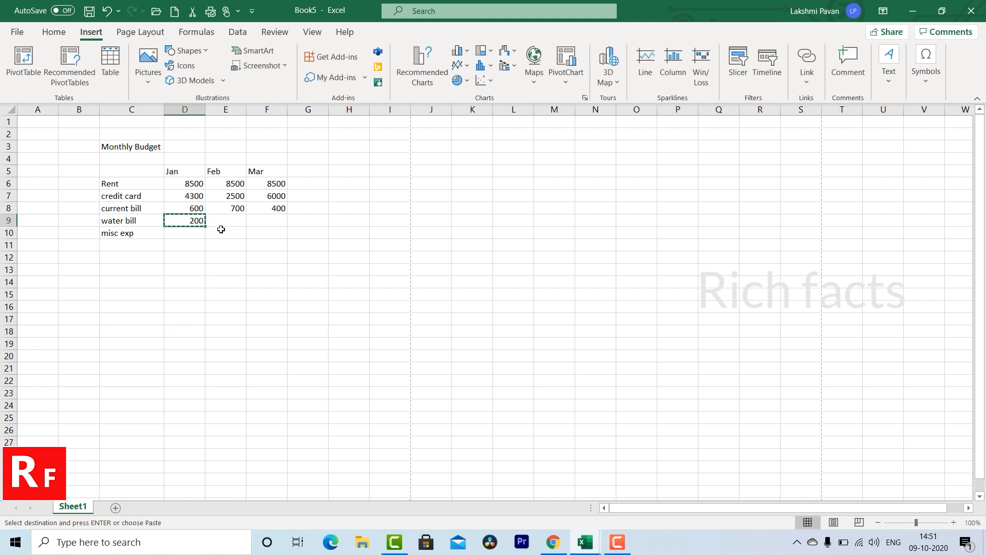
pyautogui.click(225, 222)
pyautogui.hotkey('ctrl', 'v')
pyautogui.click(264, 220)
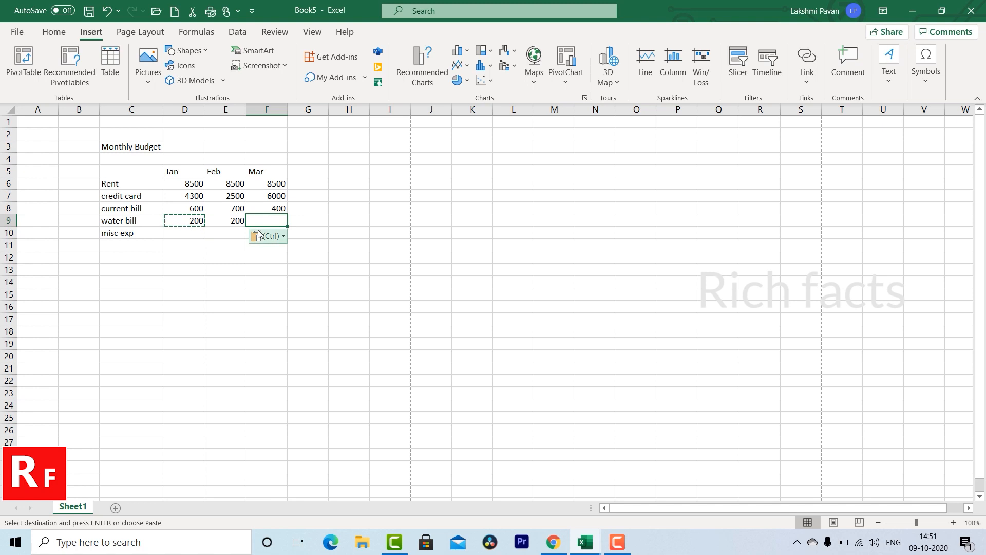
pyautogui.hotkey('ctrl', 'v')
pyautogui.click(258, 266)
# Enter the misc exp amounts 2000, 1000 and 4000 in cells D10, E10 and F10
pyautogui.click(183, 238)
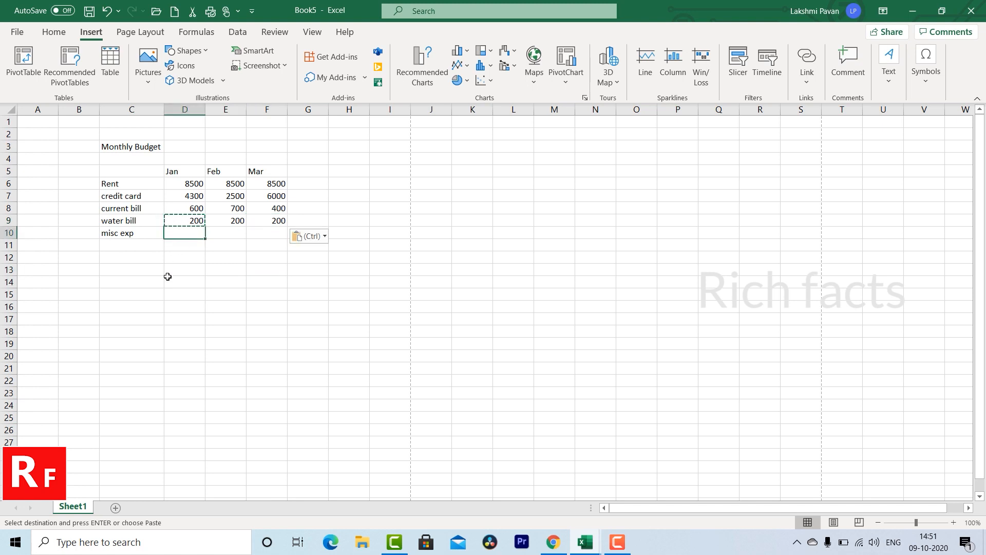
pyautogui.write('2000')
pyautogui.press('Tab')
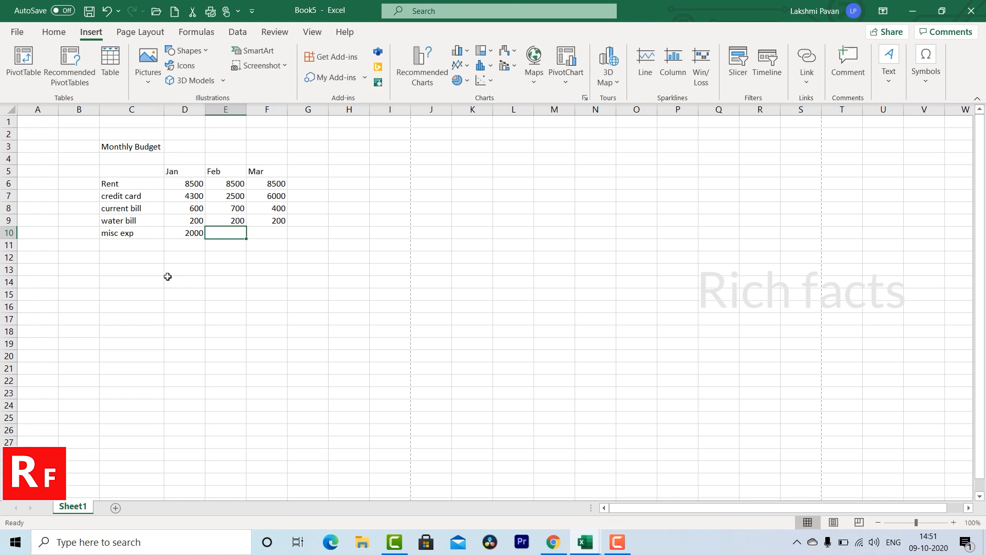
pyautogui.write('1000')
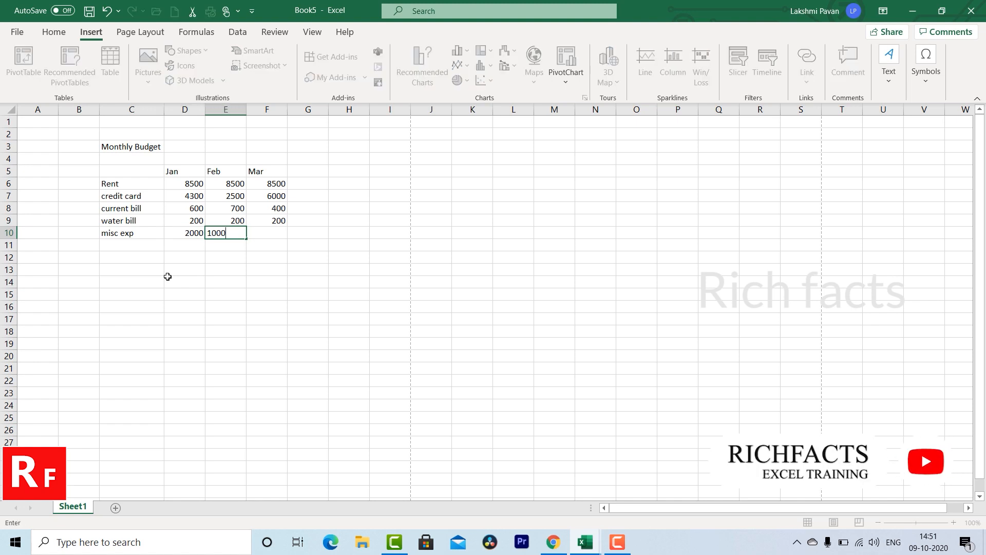
pyautogui.press('Tab')
pyautogui.write('4')
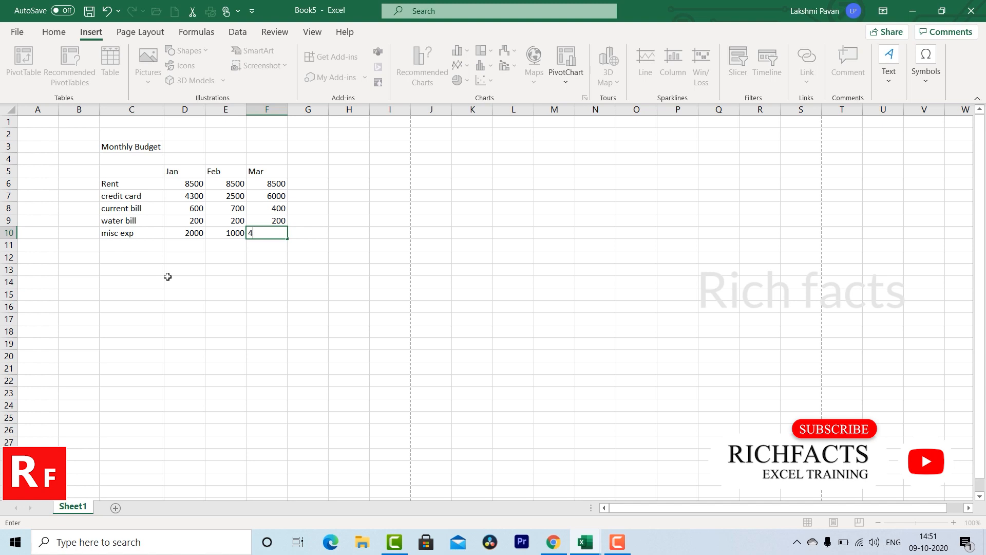
pyautogui.press('Return')
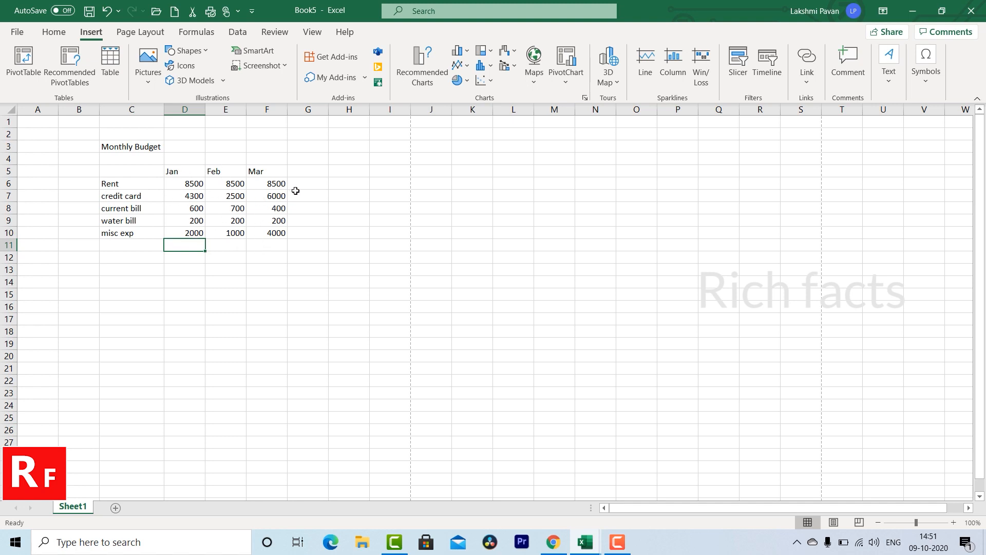
# Add the label Total below the expense labels in cell C11 and beside the month headings in cell G5
pyautogui.click(126, 246)
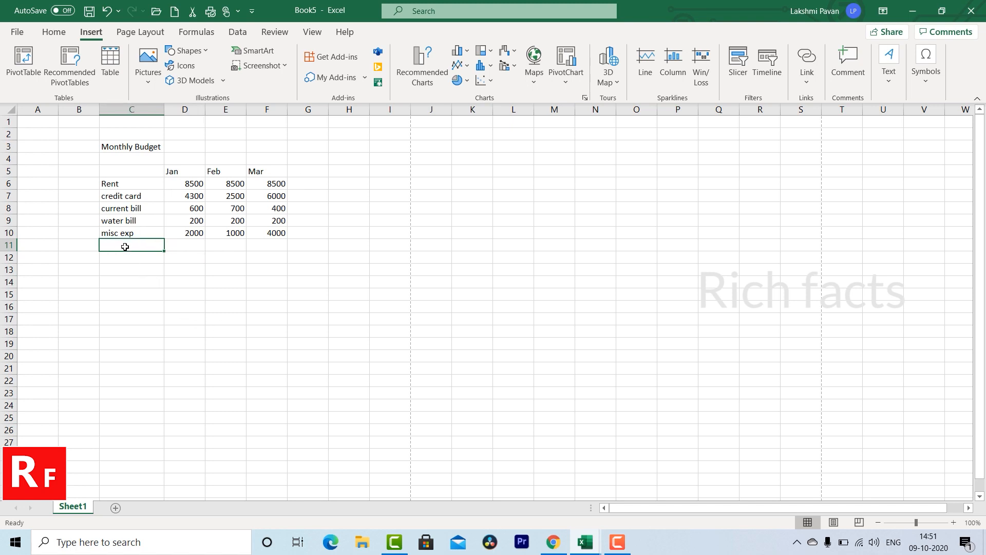
pyautogui.write('Total')
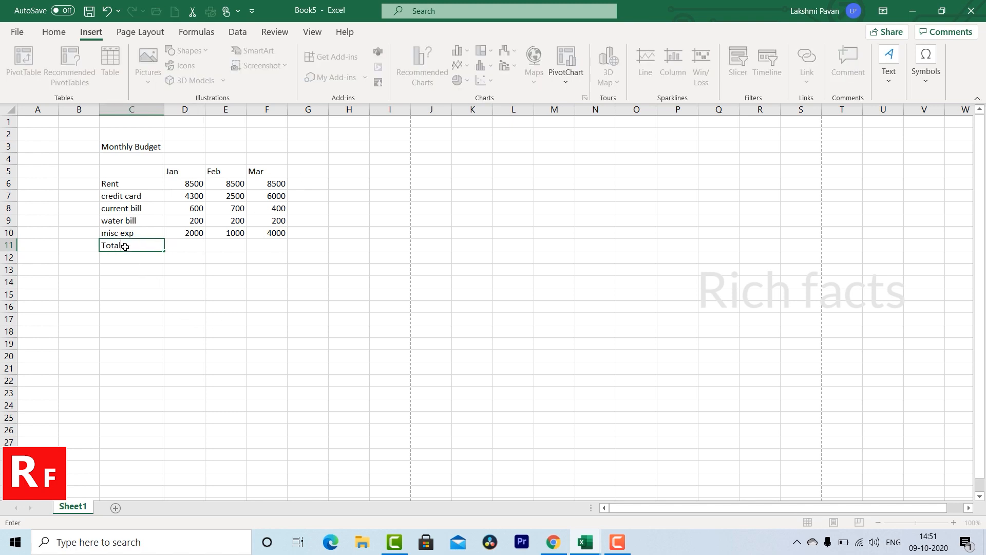
pyautogui.click(230, 315)
pyautogui.click(318, 171)
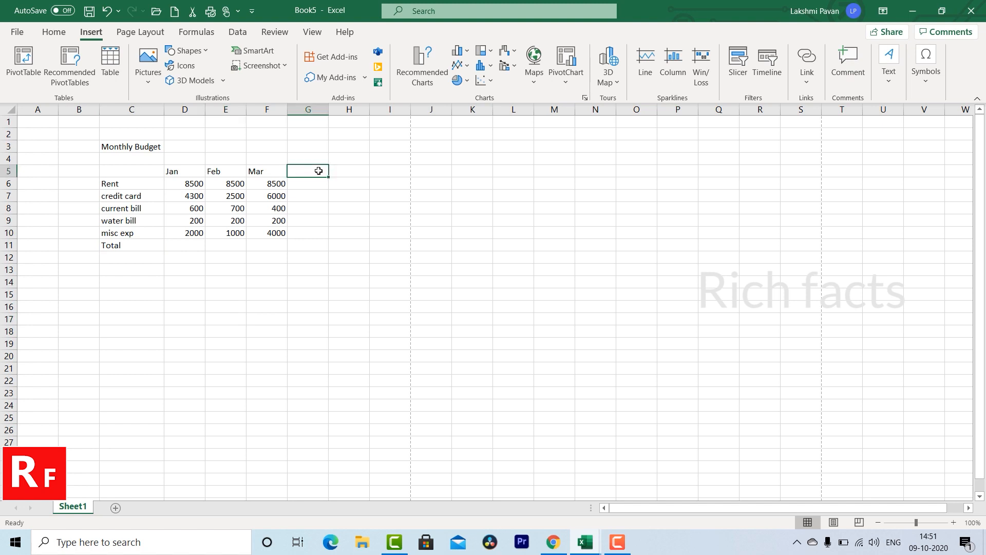
pyautogui.write('Total')
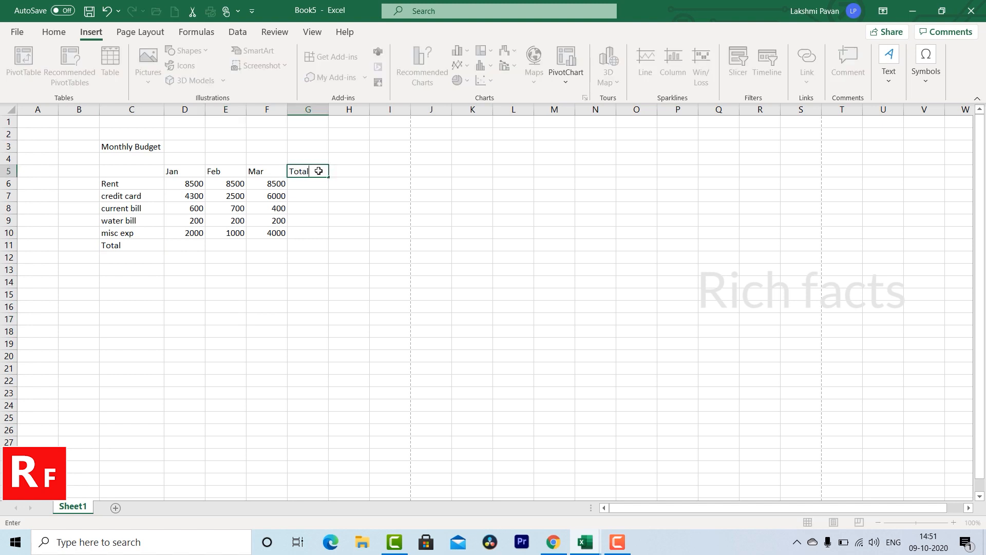
pyautogui.press('Return')
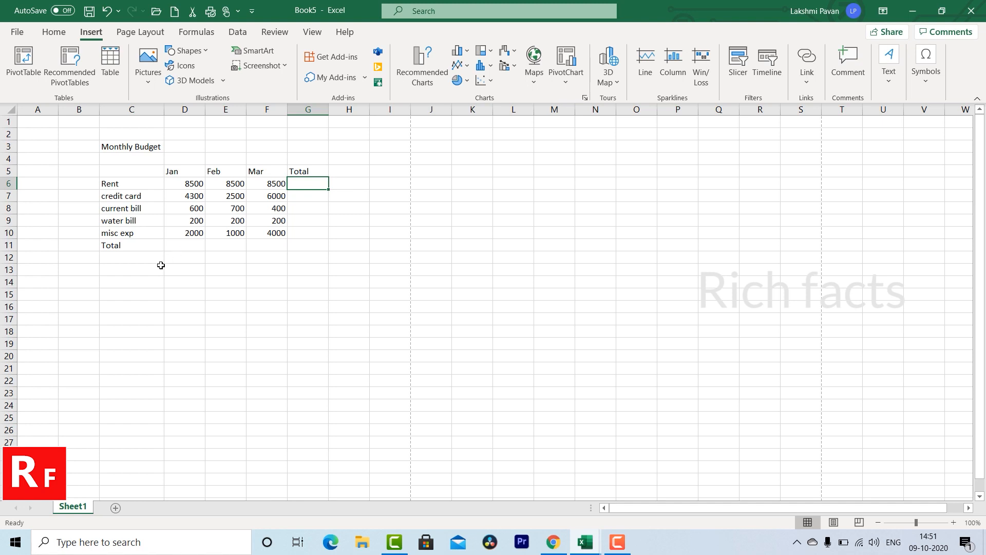
# Add up the January expenses in cell D14 with the formula =8500+4300+600+200+2000
pyautogui.click(169, 281)
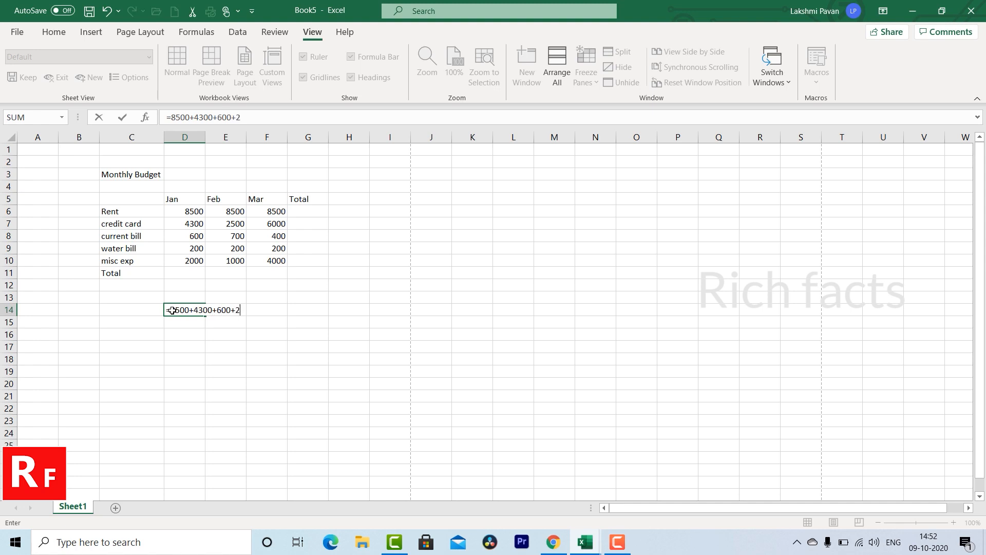
pyautogui.write('00+2000')
pyautogui.press('Return')
pyautogui.click(193, 309)
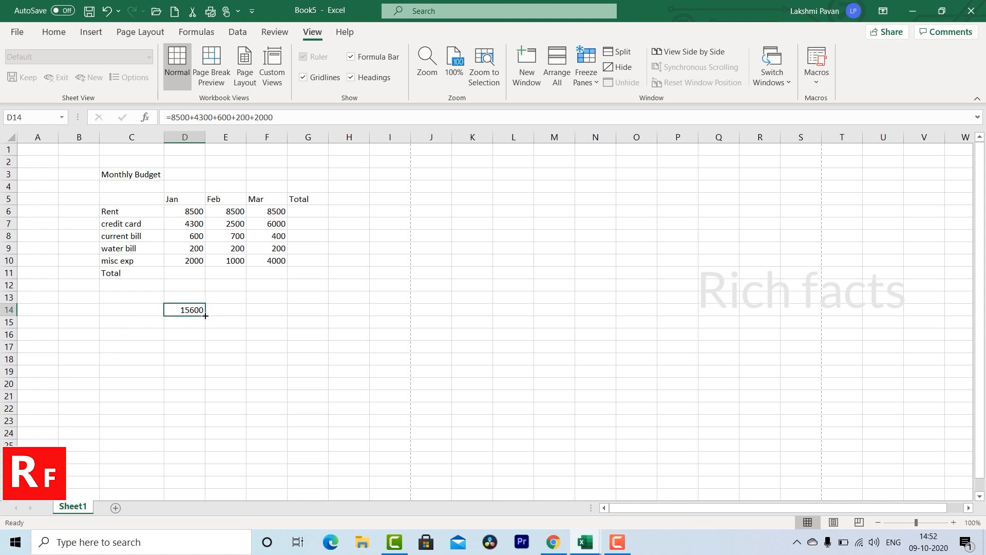
# Label the sum with amounts addition in cell C14 and fit column C's width to the text
pyautogui.click(141, 311)
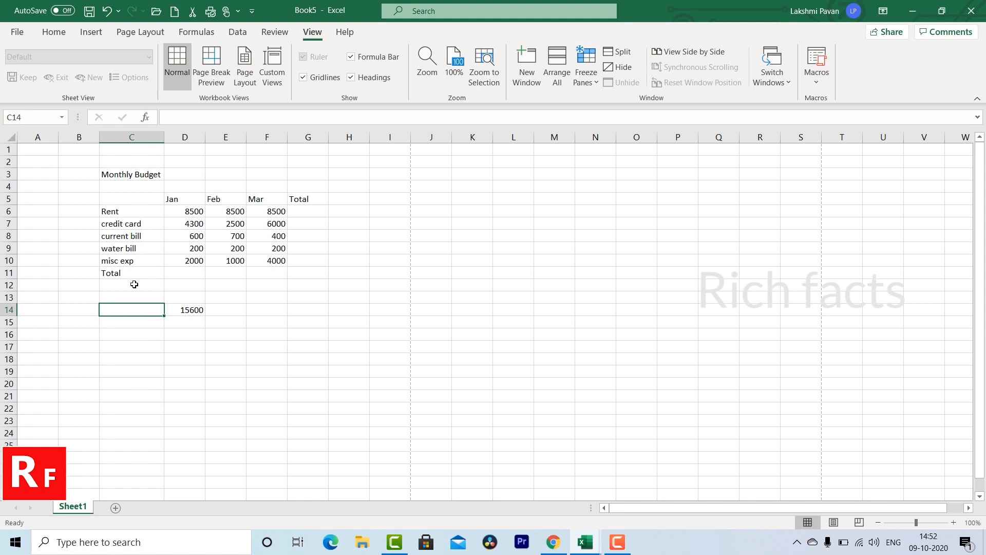
pyautogui.write('amoun')
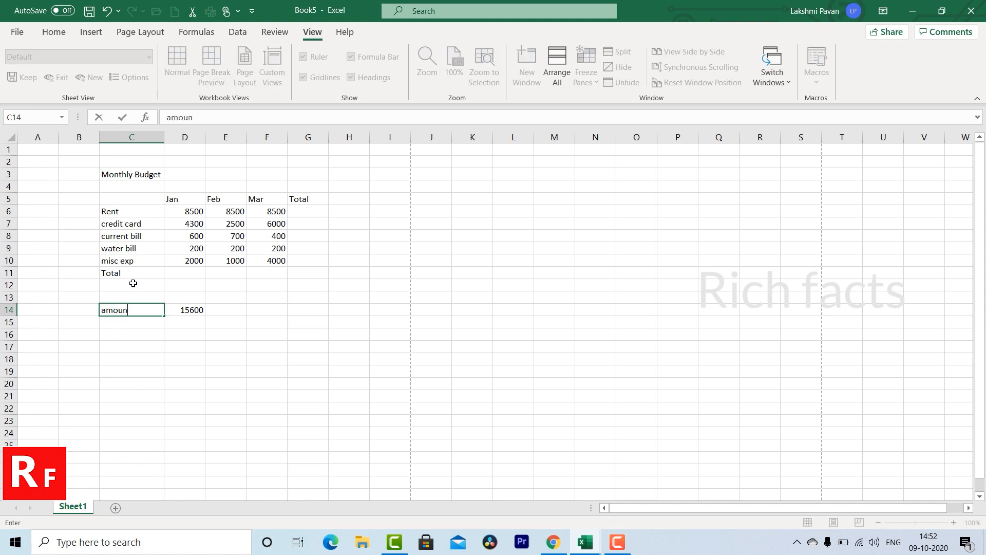
pyautogui.write('ts addition')
pyautogui.press('Return')
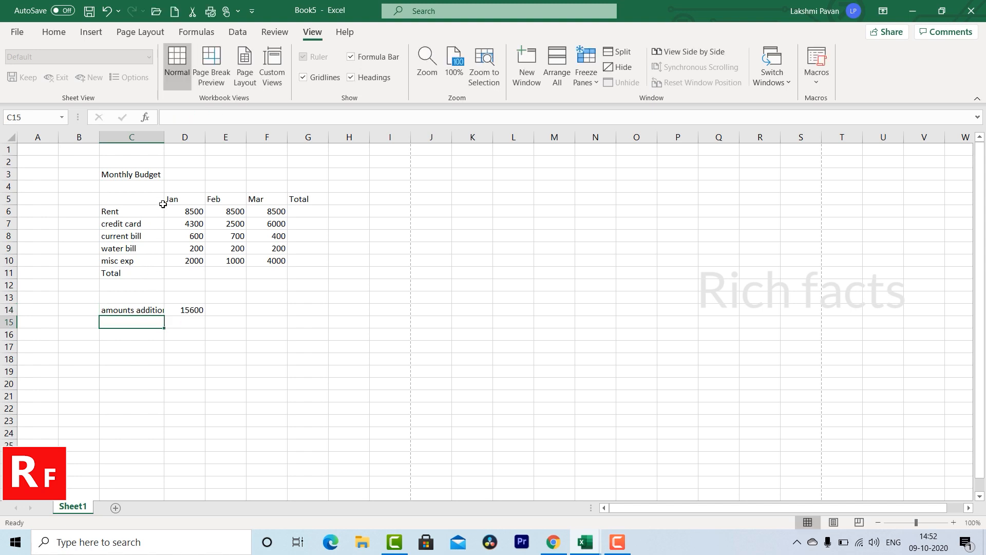
pyautogui.doubleClick(164, 136)
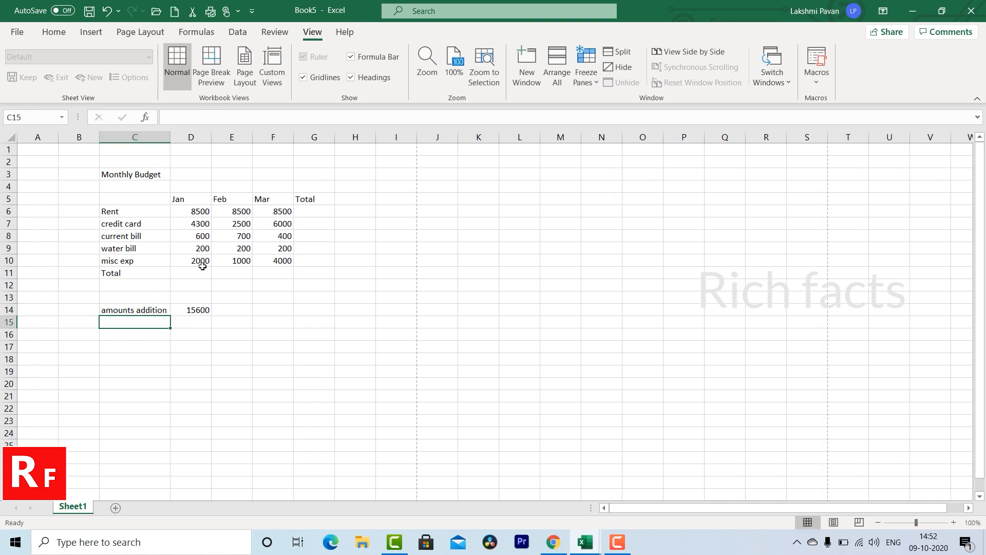
# Enter the value 85000 in cell D15, directly below the January sum
pyautogui.click(188, 321)
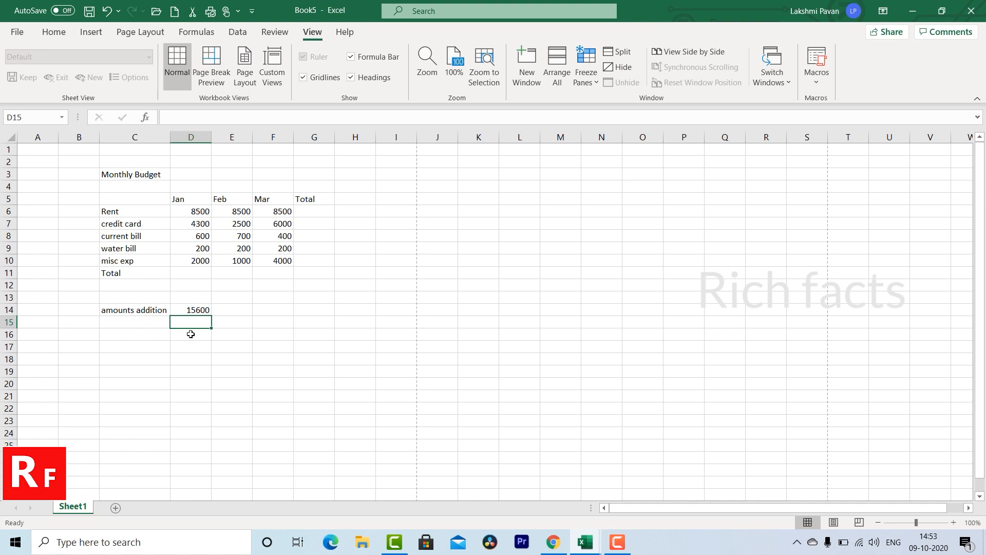
pyautogui.write('85000')
pyautogui.press('Return')
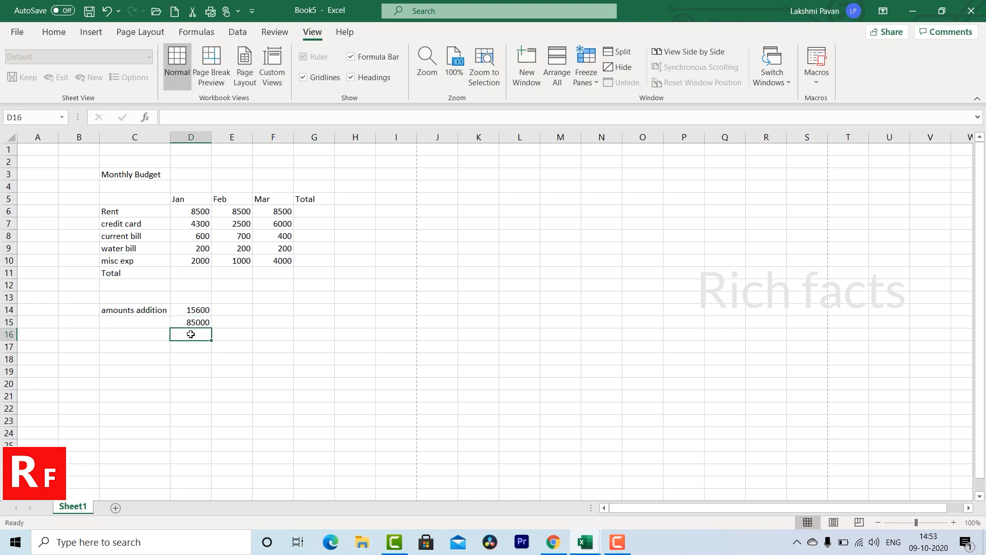
# Replace the content of cell D15 with the formula =D6+D7+D8+D9+D10 to add the January expenses by cell reference
pyautogui.press('Up')
pyautogui.press('Delete')
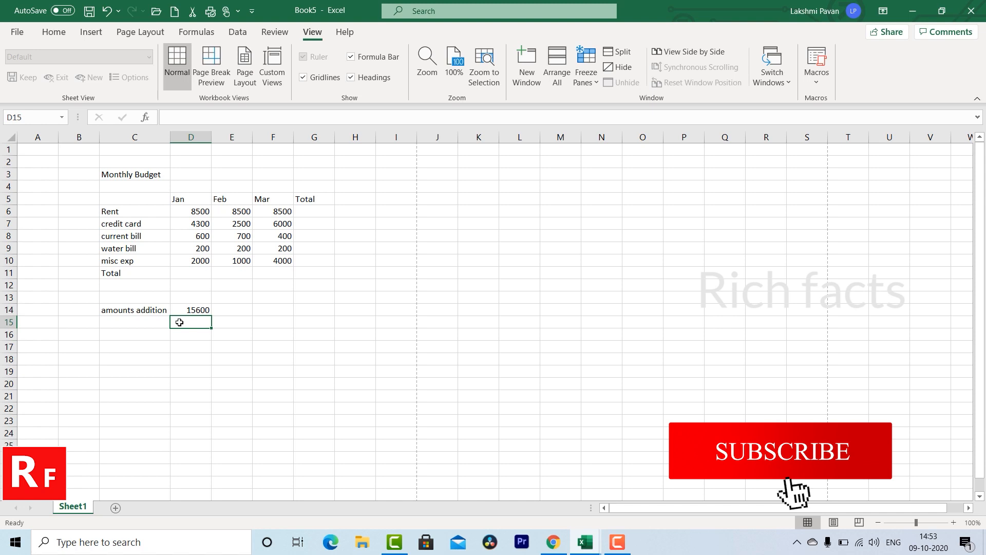
pyautogui.write('=')
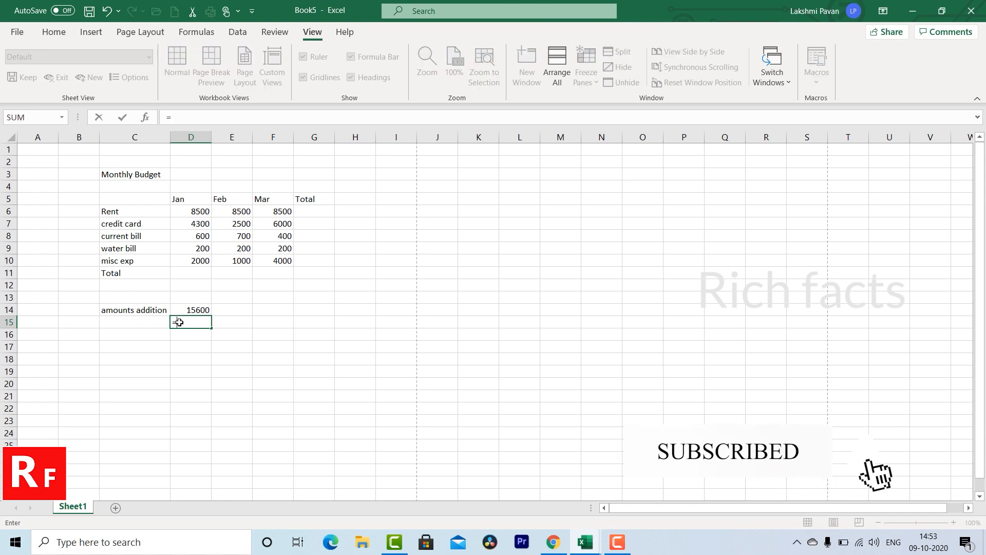
pyautogui.click(202, 212)
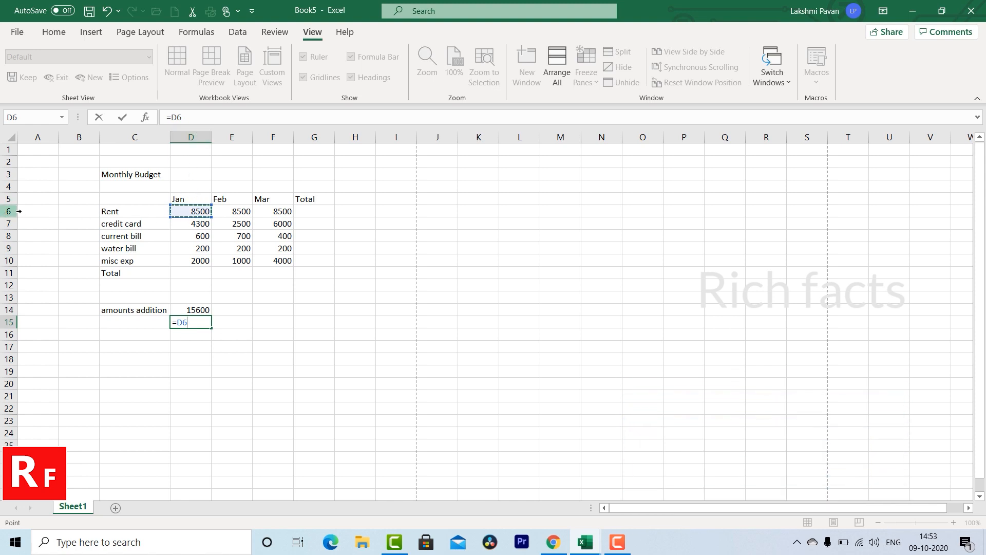
pyautogui.write('+')
pyautogui.click(202, 224)
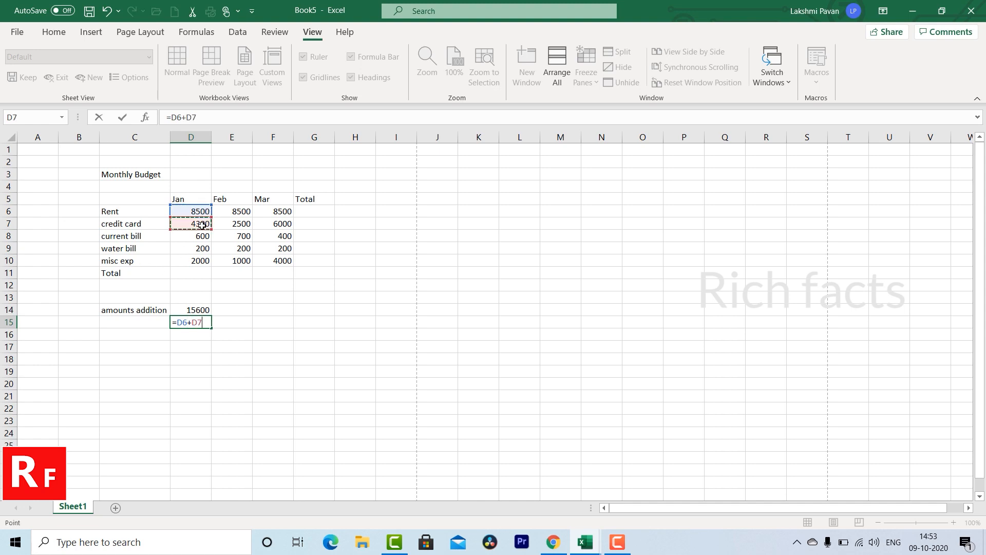
pyautogui.write('+')
pyautogui.click(186, 238)
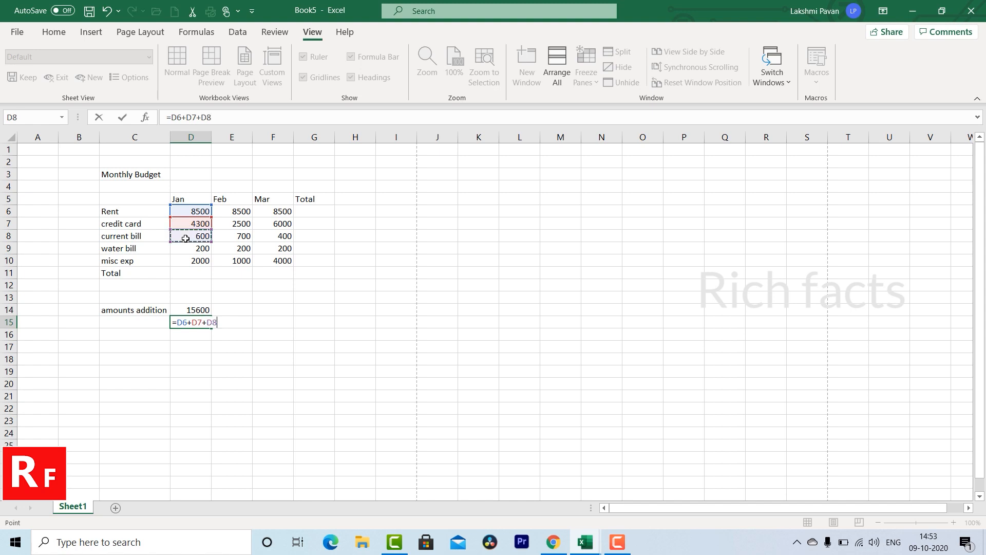
pyautogui.write('+')
pyautogui.click(182, 250)
pyautogui.write('+')
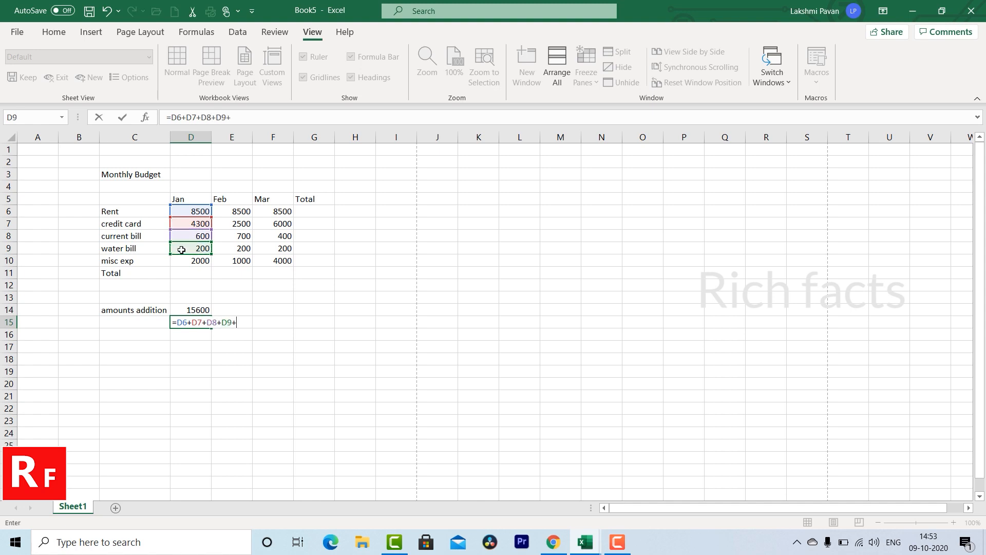
pyautogui.click(175, 264)
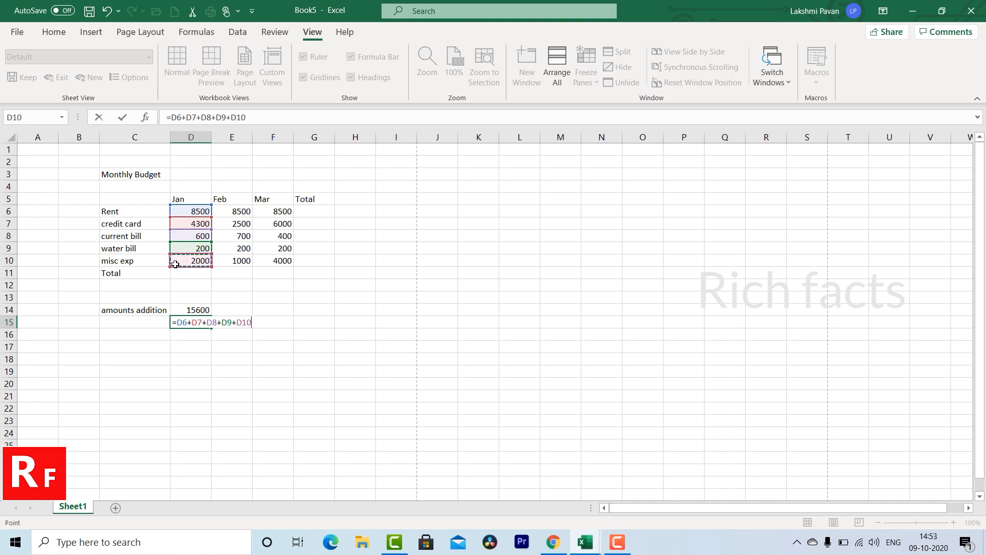
pyautogui.press('Return')
pyautogui.click(180, 323)
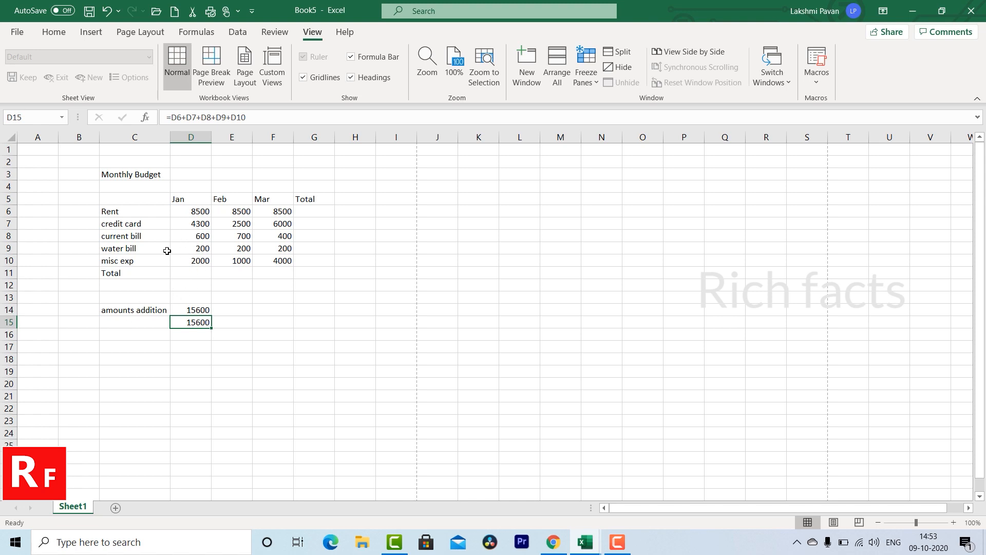
# Label the cell-reference sum in cell C15 with Picking of address
pyautogui.click(119, 324)
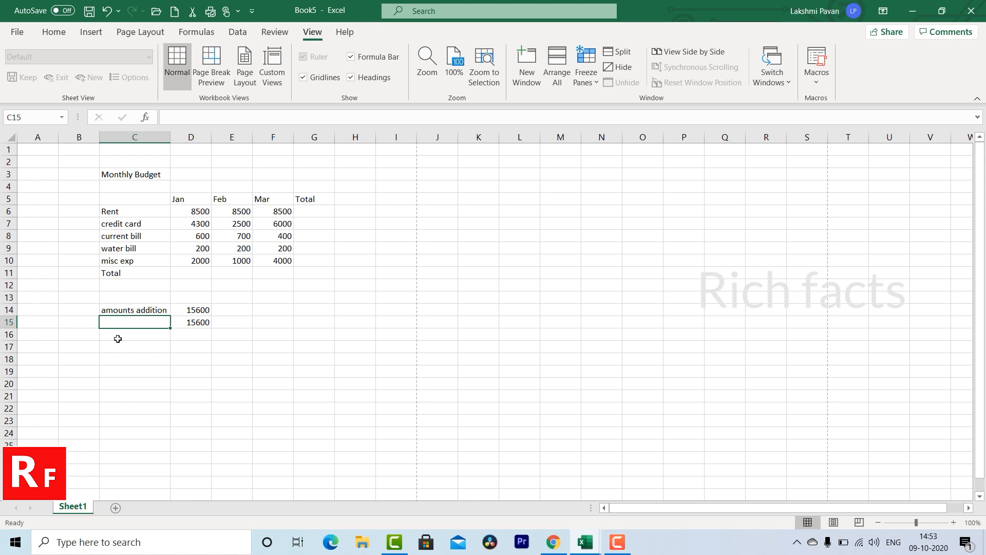
pyautogui.write('Picking o')
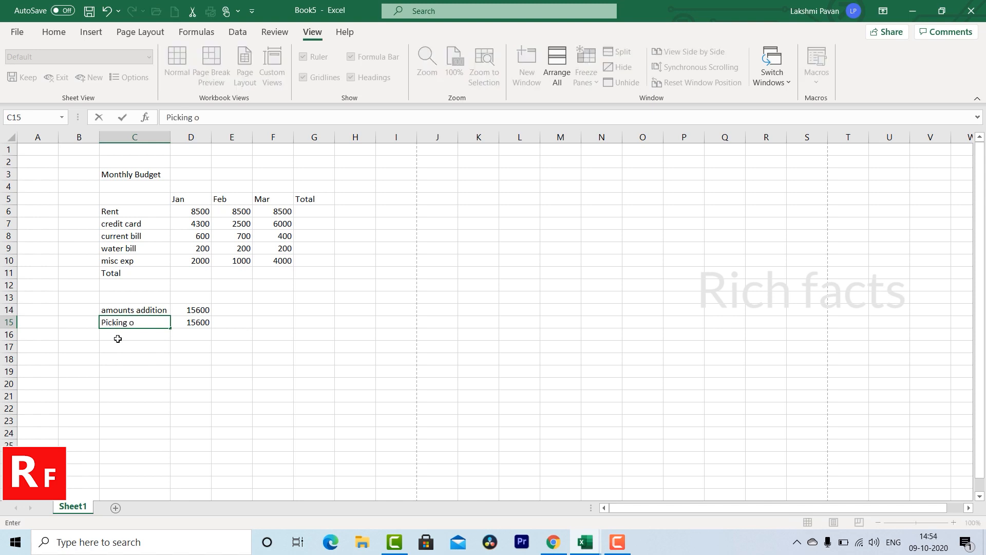
pyautogui.write('f address')
pyautogui.press('Return')
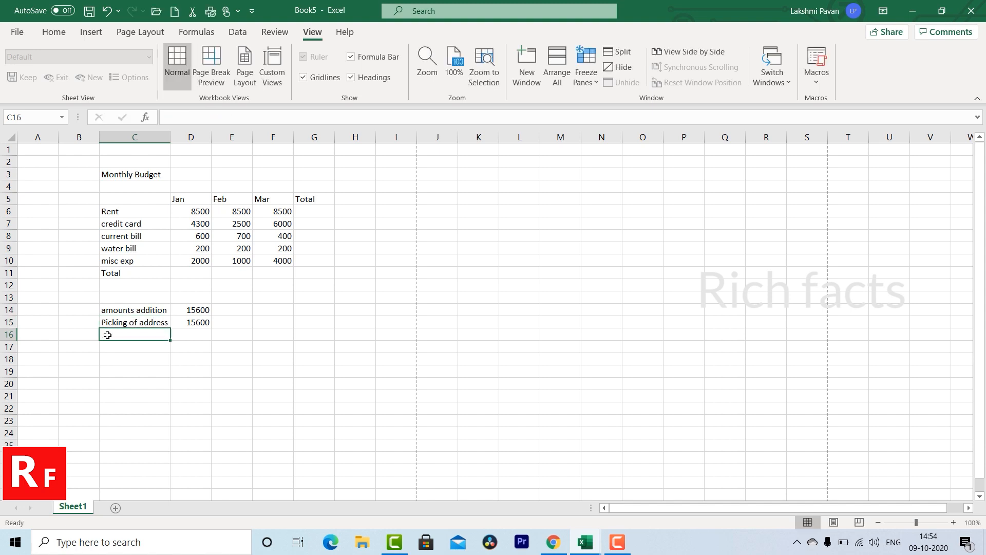
# Add the label highlighting address in cell C16
pyautogui.write('t')
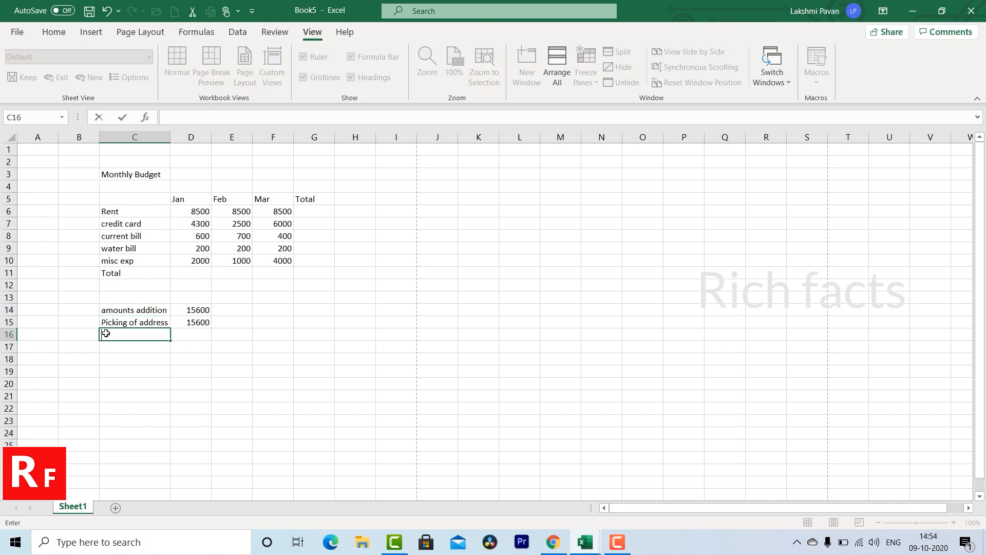
pyautogui.write('addr')
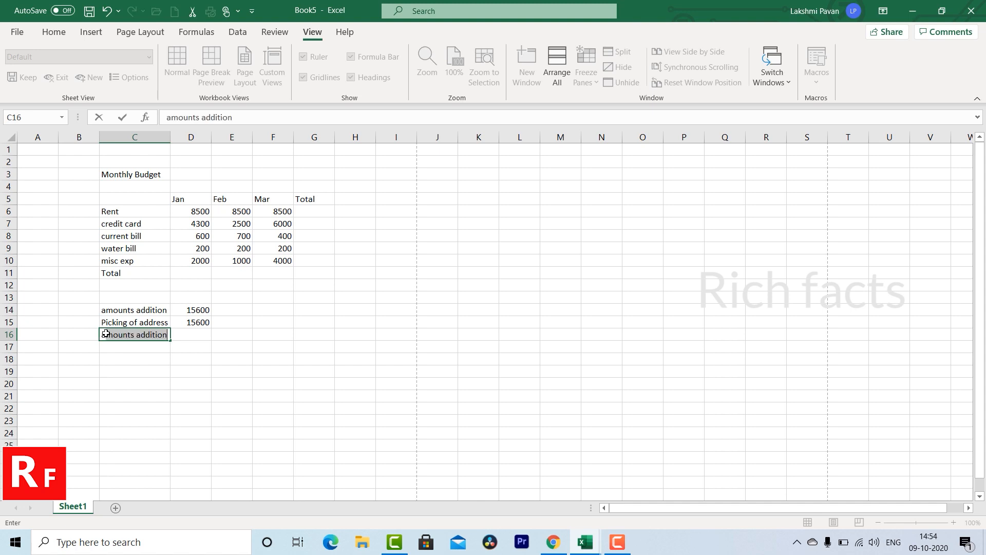
pyautogui.press('BackSpace')
pyautogui.press('BackSpace')
pyautogui.press('BackSpace')
pyautogui.press('BackSpace')
pyautogui.press('BackSpace')
pyautogui.write('highlighti')
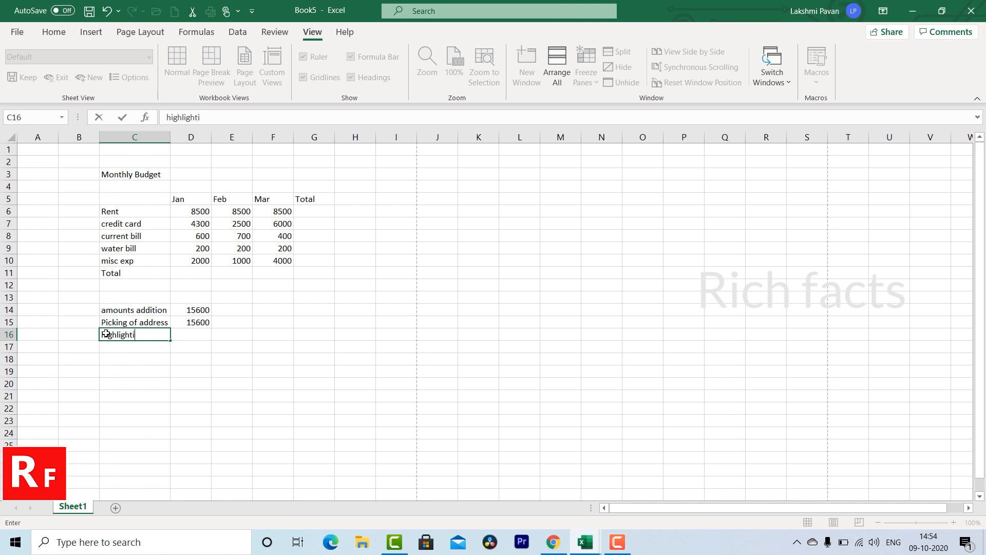
pyautogui.write('ng addre')
pyautogui.press('Return')
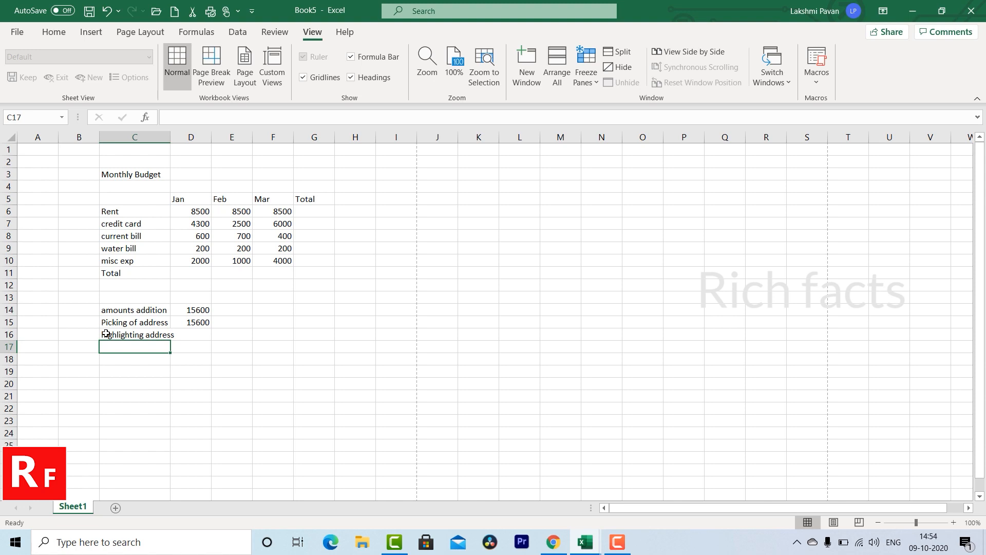
# Sum the January expenses in cell D16 with =SUM(D6:D10) and review the formulas in D14 to D16
pyautogui.click(201, 336)
pyautogui.write('=')
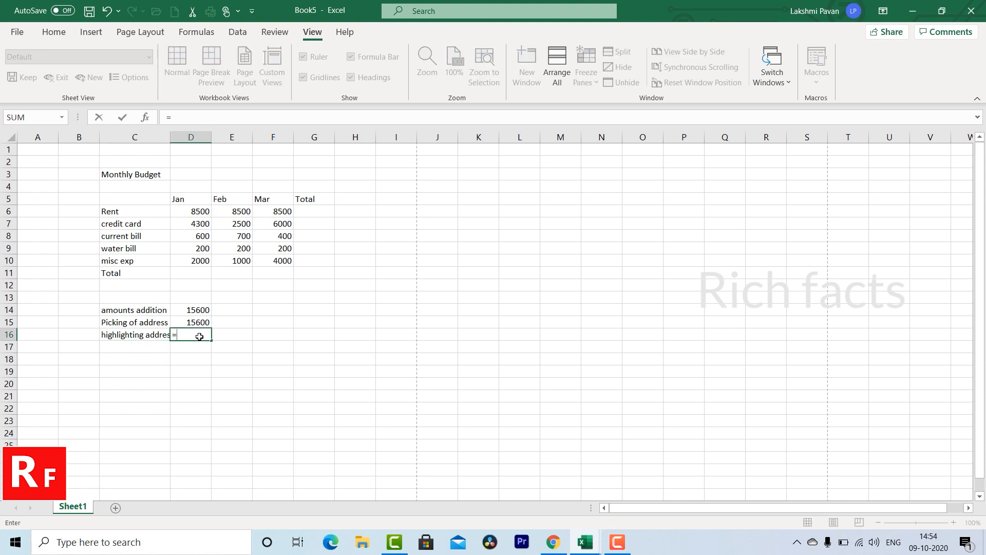
pyautogui.write('sum')
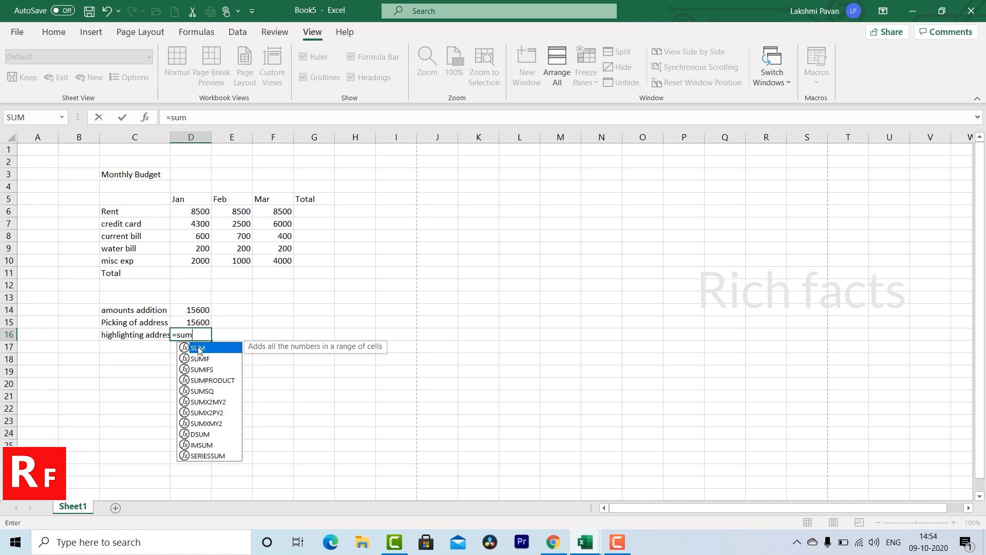
pyautogui.doubleClick(196, 349)
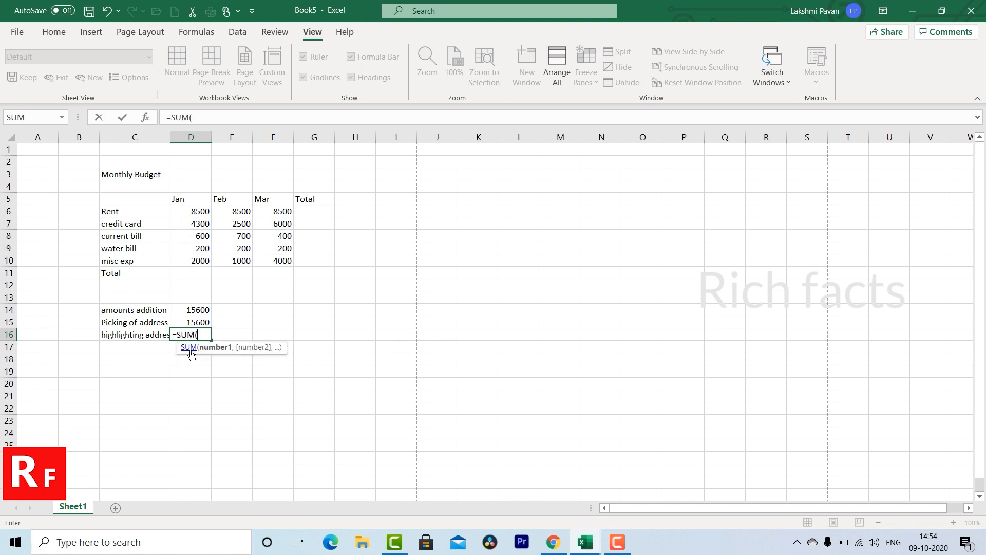
pyautogui.moveTo(190, 260); pyautogui.dragTo(191, 262)
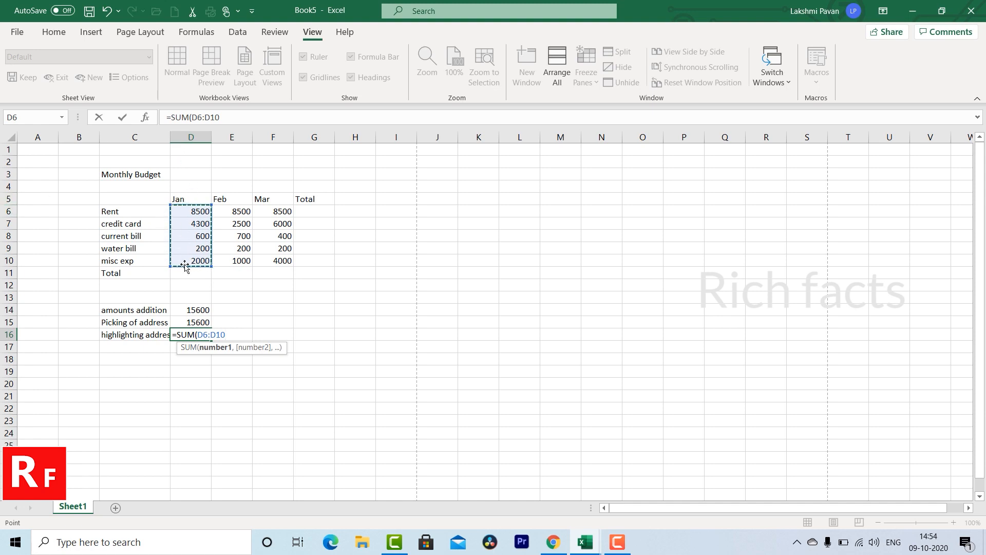
pyautogui.write(')')
pyautogui.press('Return')
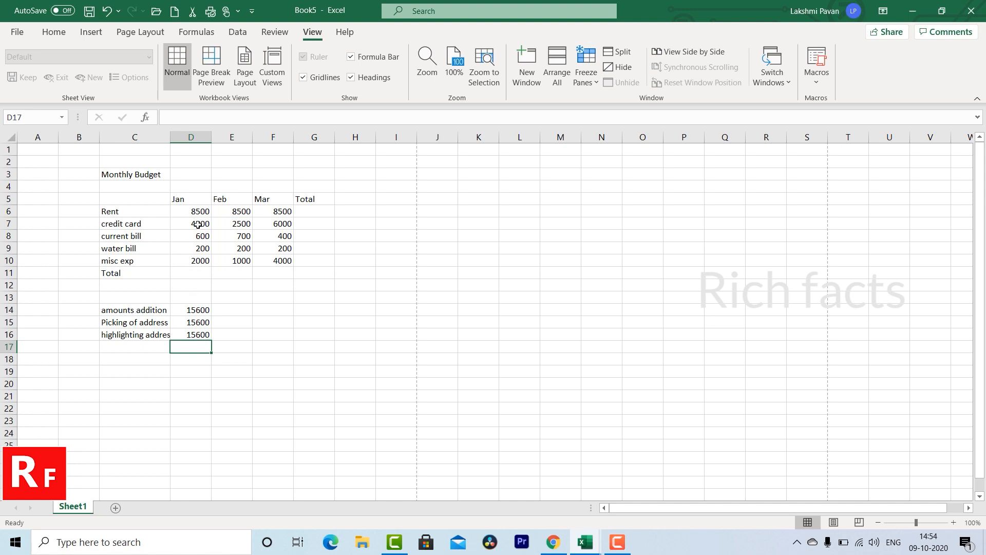
pyautogui.click(190, 308)
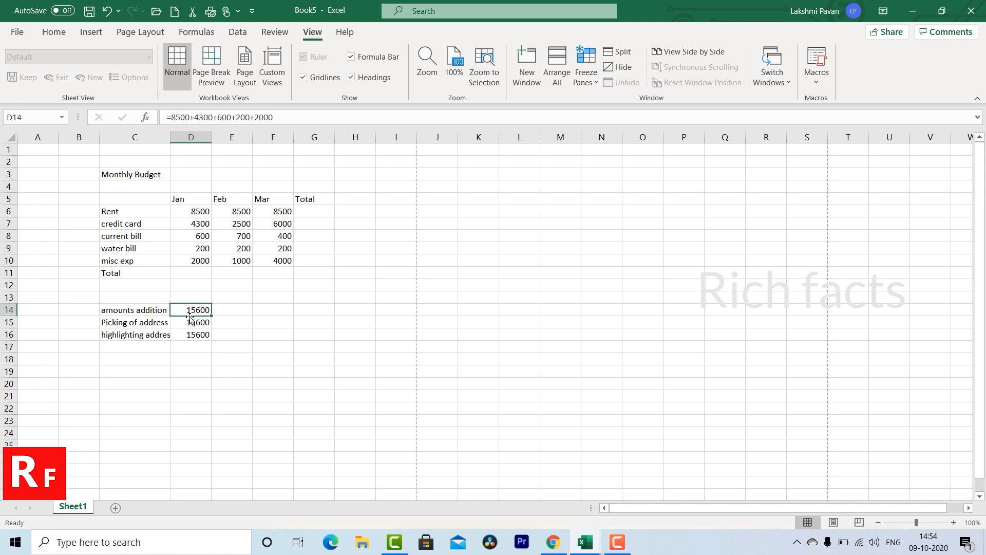
pyautogui.click(197, 322)
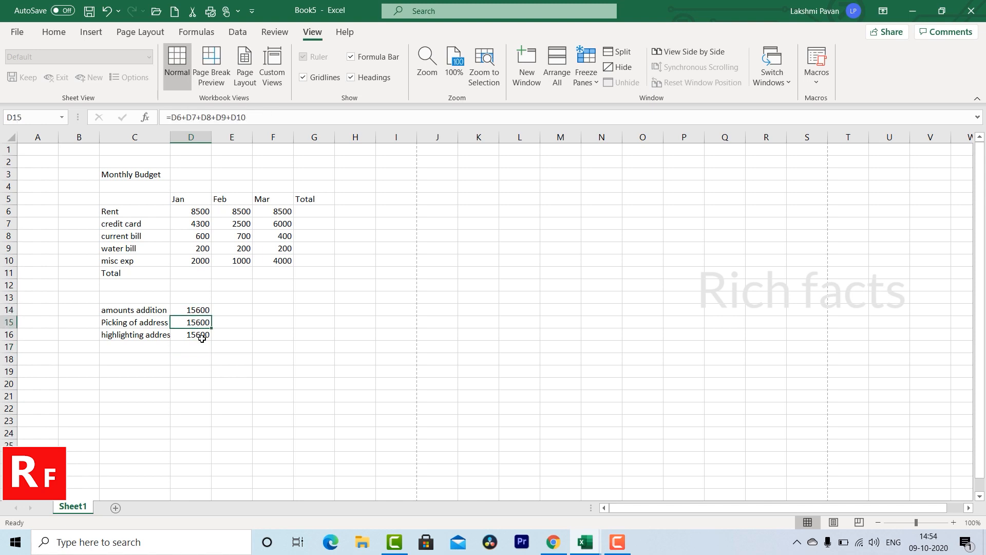
pyautogui.click(202, 337)
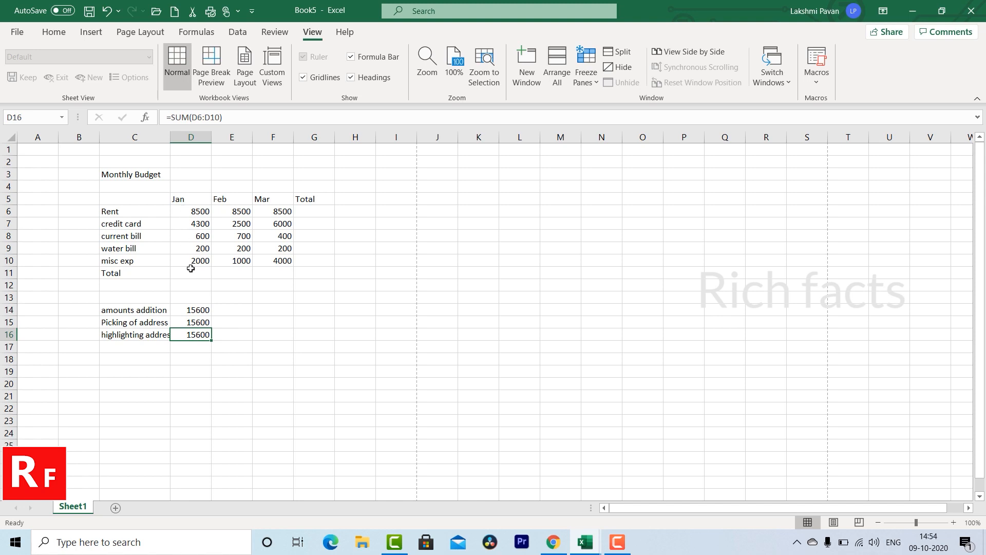
# Sum D6:D10 in cell D17 with the SUM function through Insert Function, and clear the cell again
pyautogui.click(115, 348)
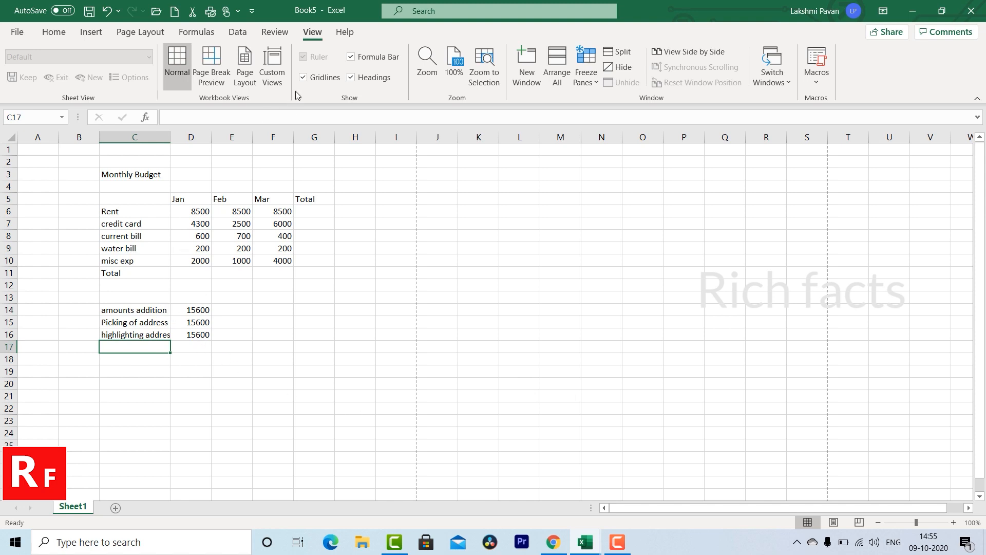
pyautogui.click(205, 36)
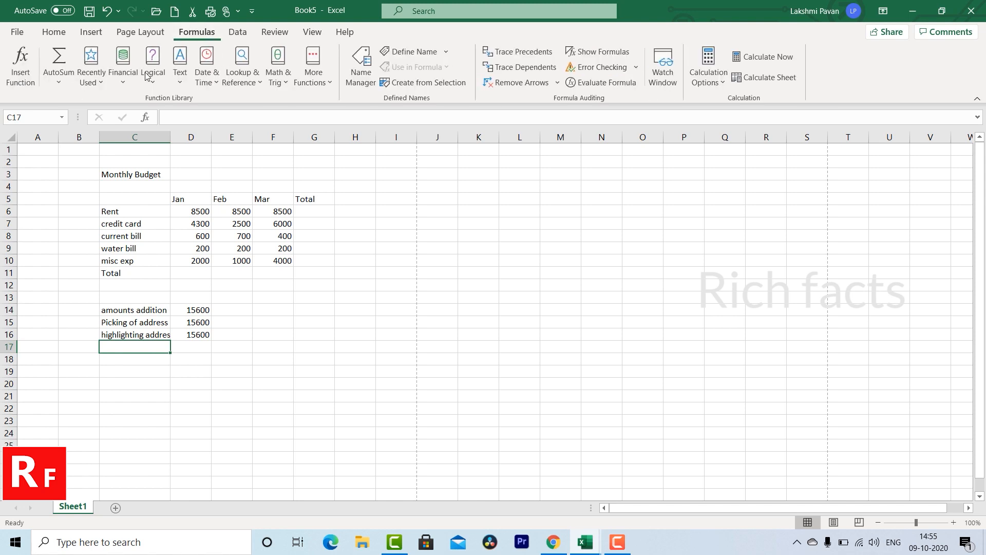
pyautogui.click(196, 350)
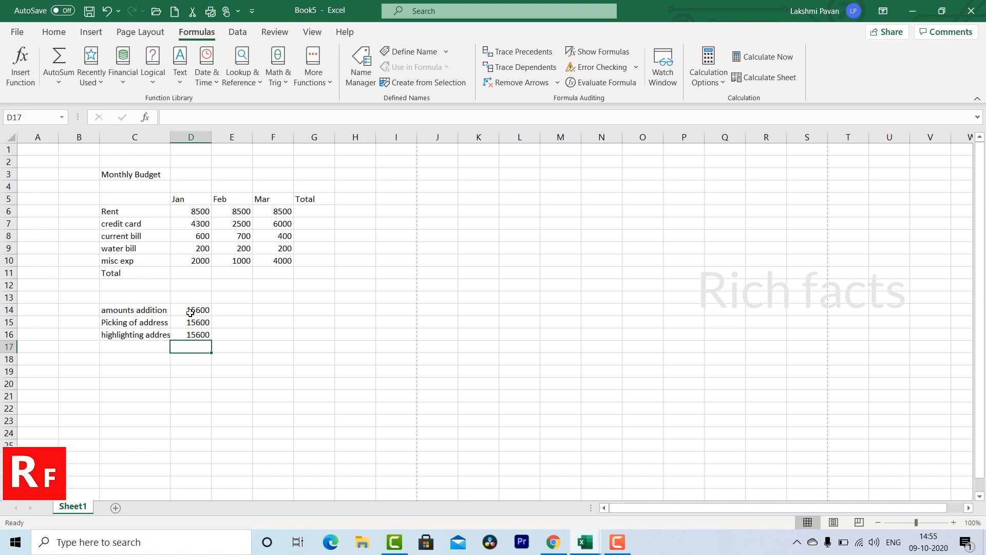
pyautogui.click(22, 85)
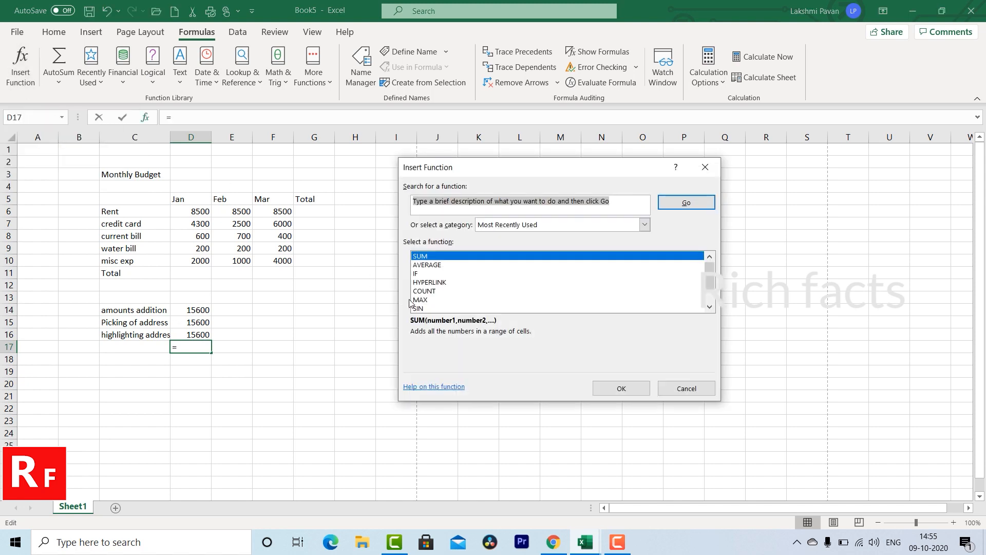
pyautogui.doubleClick(418, 256)
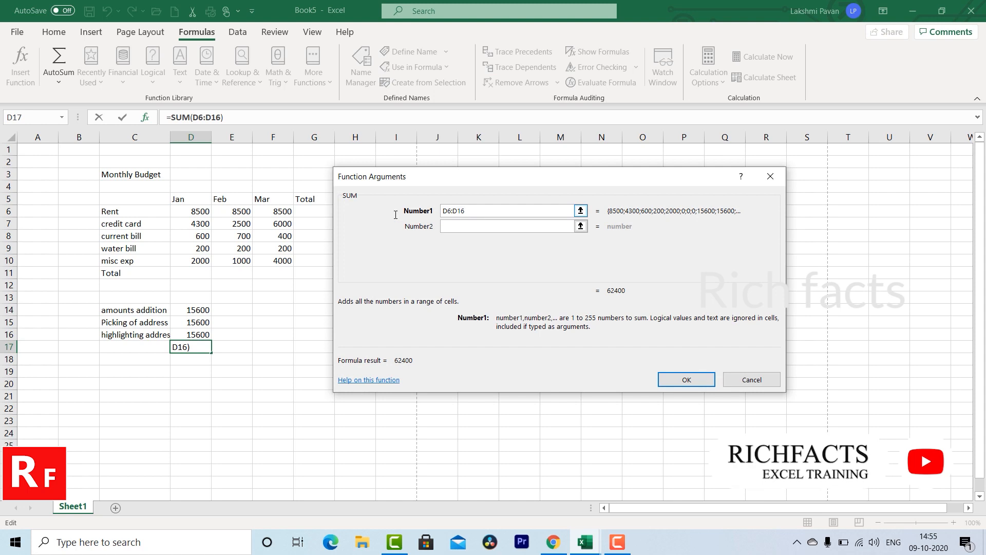
pyautogui.press('BackSpace')
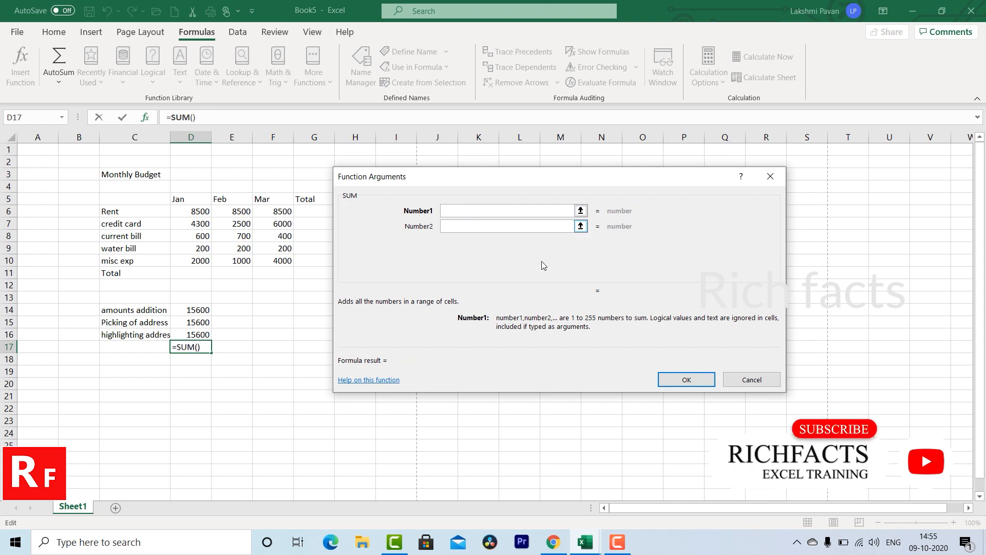
pyautogui.click(581, 211)
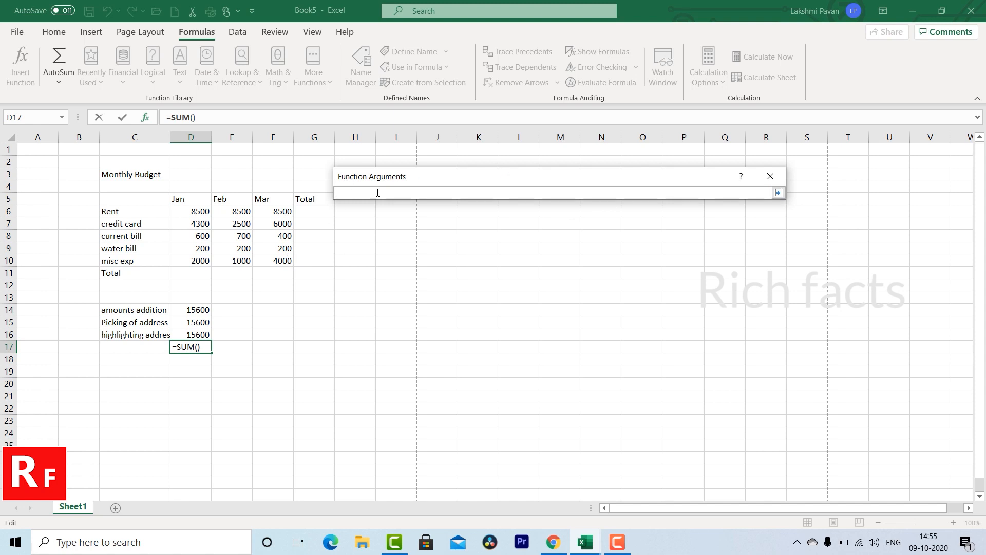
pyautogui.moveTo(195, 211); pyautogui.dragTo(195, 264)
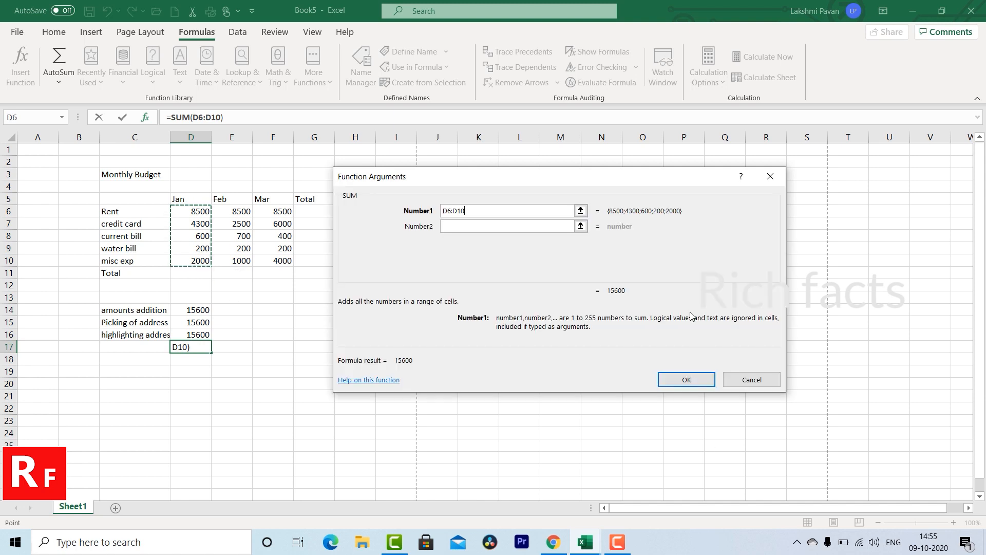
pyautogui.click(686, 379)
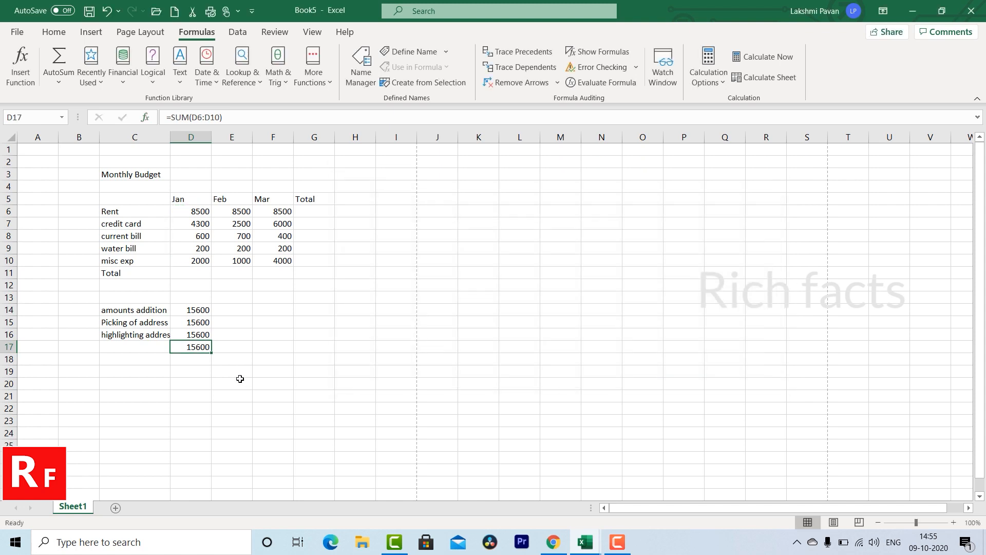
pyautogui.press('Delete')
# Enter the note function(function arguments) in cell H18 to show the general form of a function
pyautogui.click(333, 360)
pyautogui.click(356, 361)
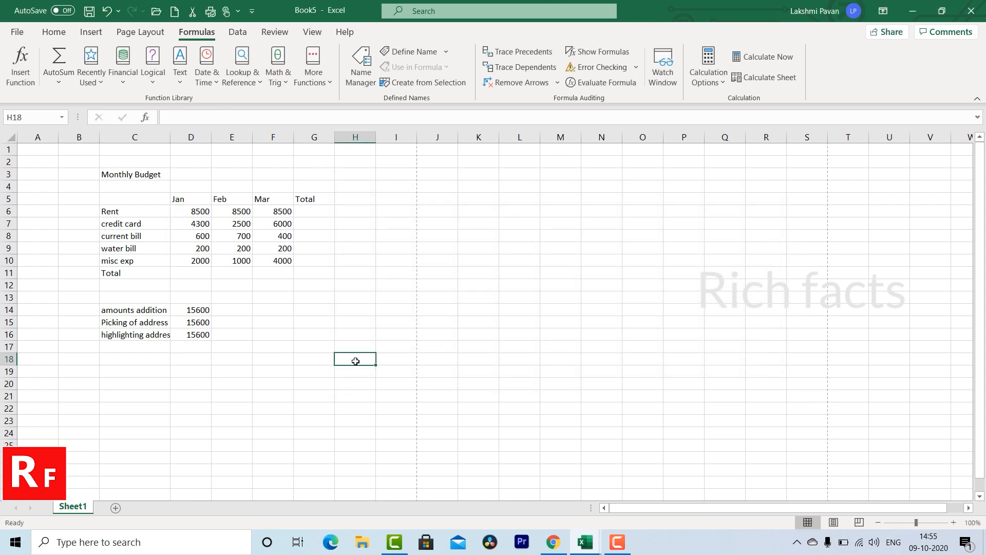
pyautogui.write('funciton')
pyautogui.press('BackSpace')
pyautogui.press('BackSpace')
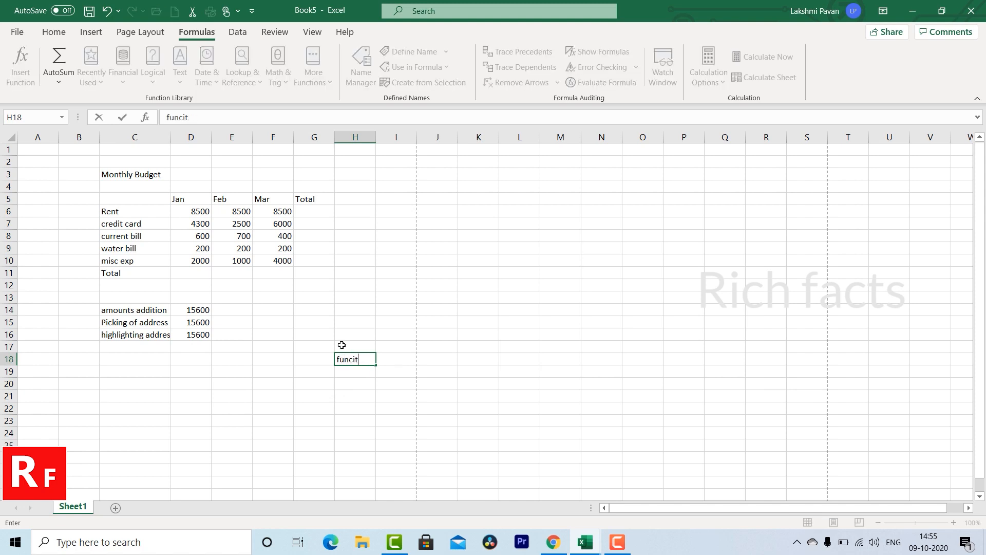
pyautogui.write('tion(function arguments')
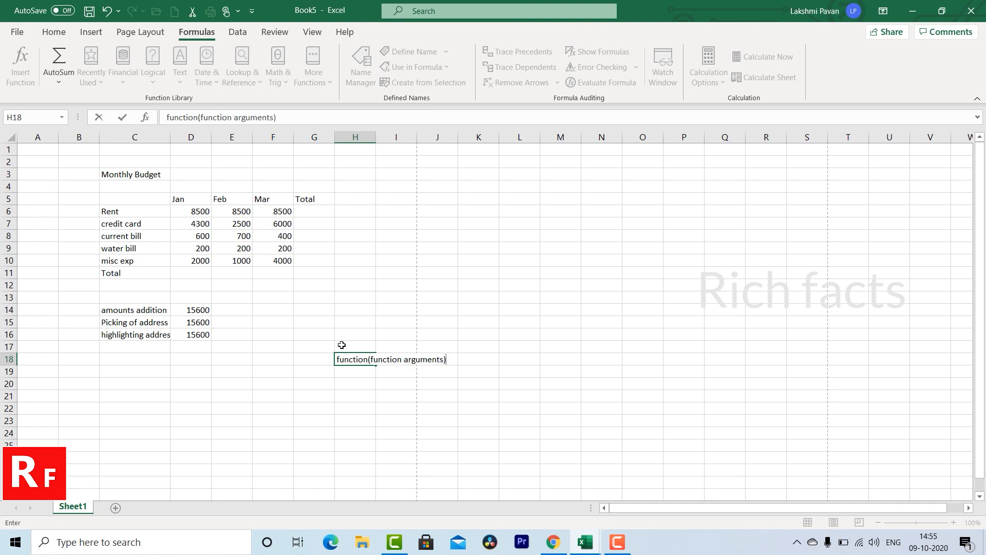
pyautogui.press('Return')
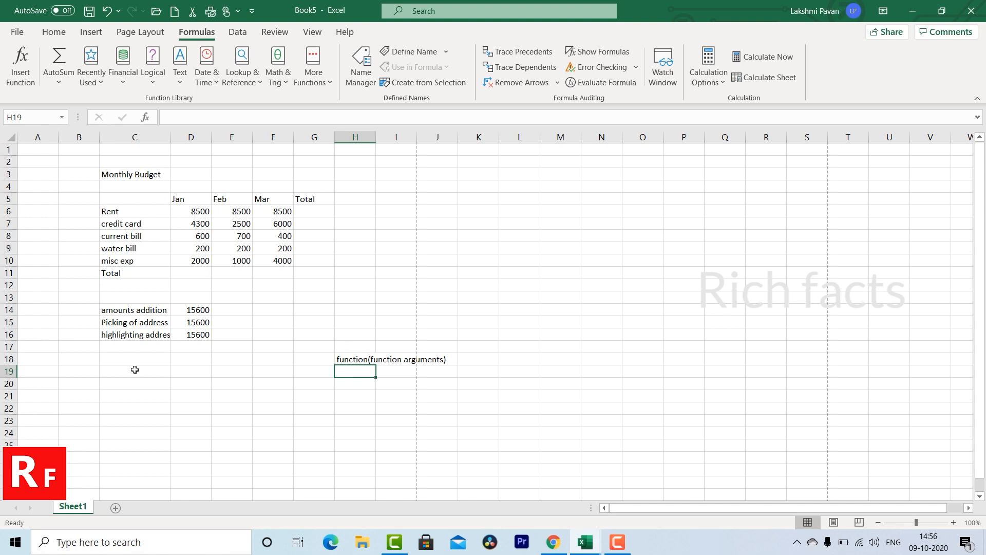
# Sum the January expenses in cell D17 with a hand-entered SUM function over D6:D10
pyautogui.click(181, 349)
pyautogui.write('=sum')
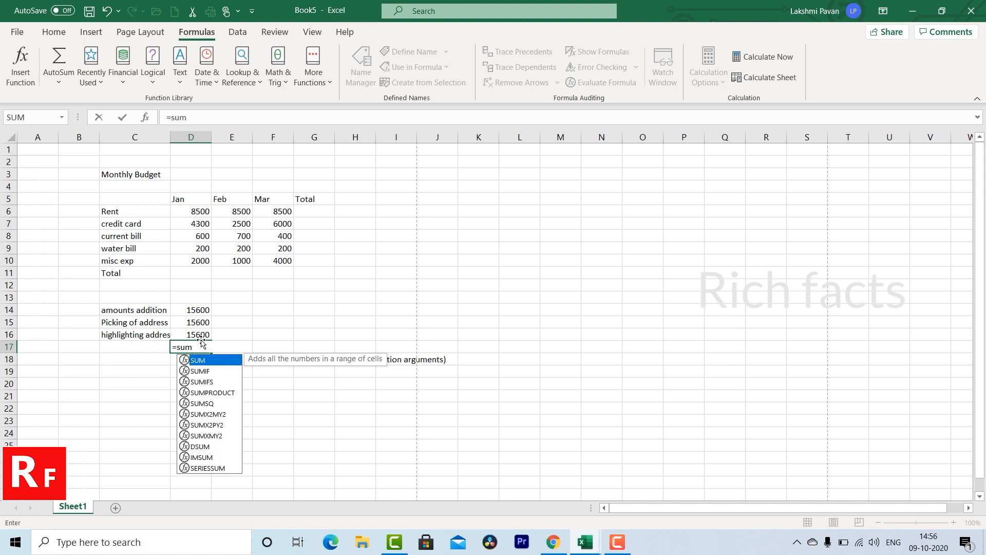
pyautogui.doubleClick(196, 362)
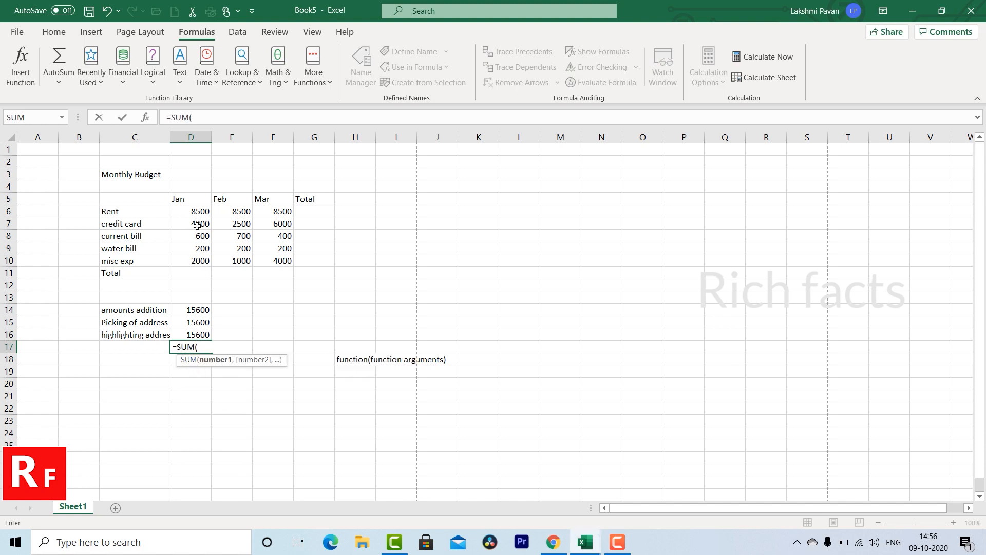
pyautogui.moveTo(192, 212); pyautogui.dragTo(193, 262)
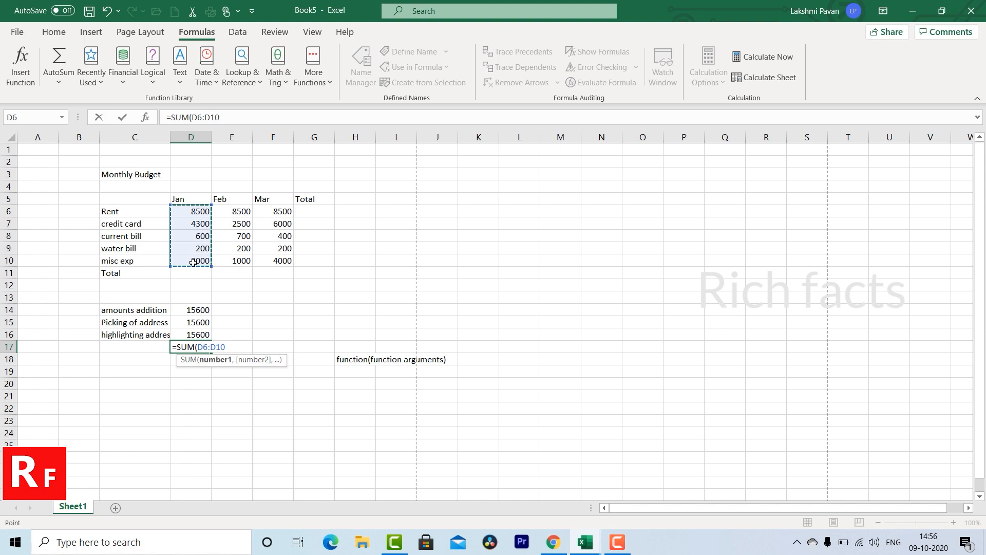
pyautogui.press('Return')
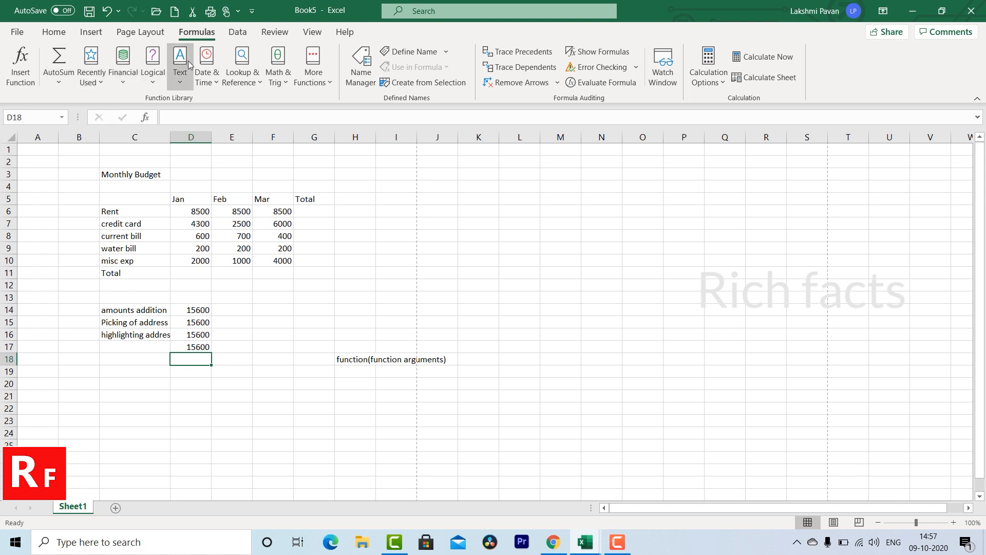
# Examine the available math and trigonometry functions and the additional function categories, without inserting any function
pyautogui.click(279, 88)
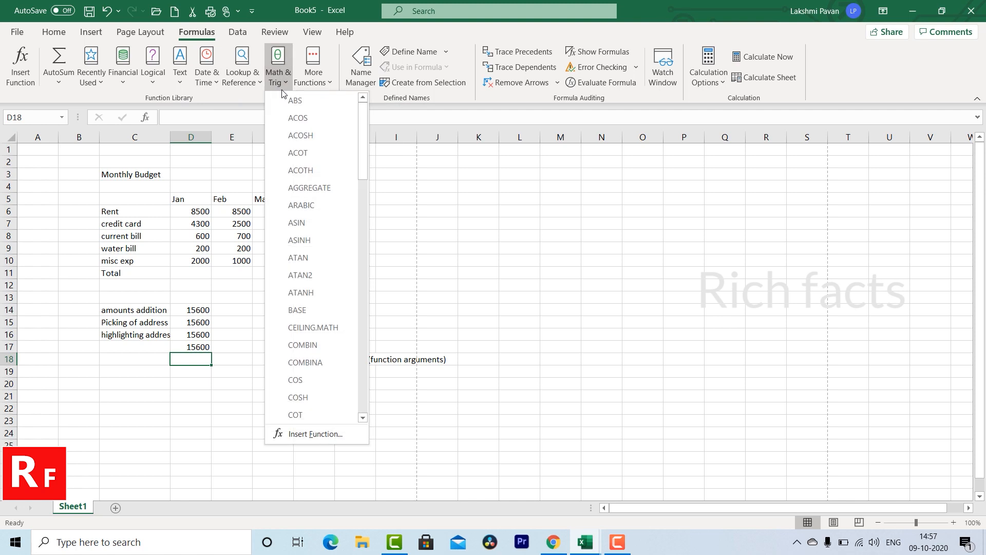
pyautogui.scroll(-2, 298, 223)
pyautogui.scroll(-1, 300, 222)
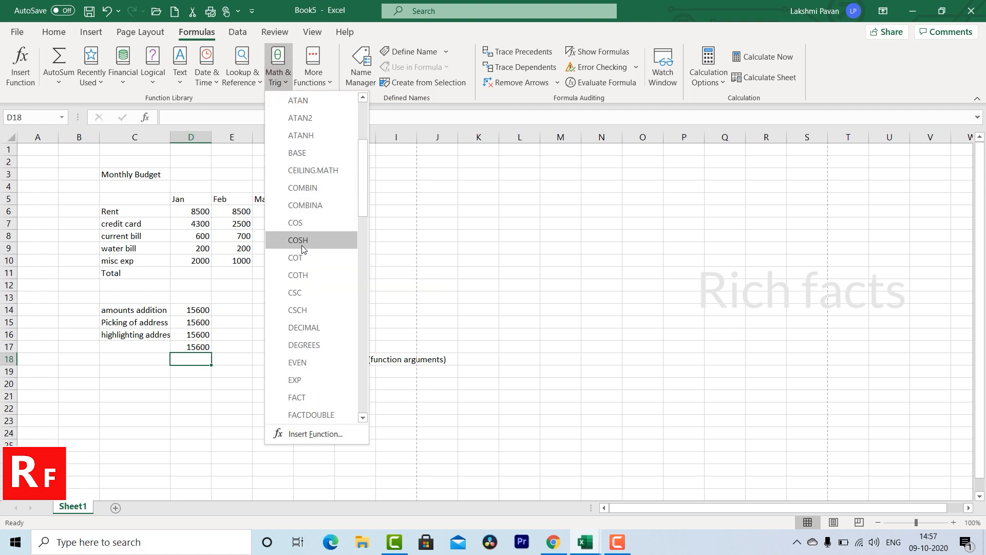
pyautogui.scroll(-9, 323, 308)
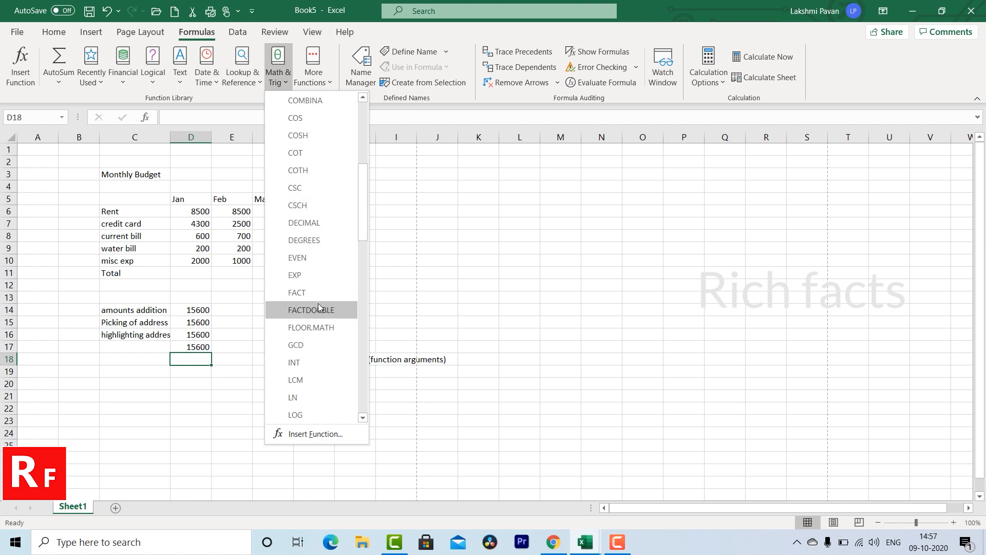
pyautogui.scroll(-7, 324, 315)
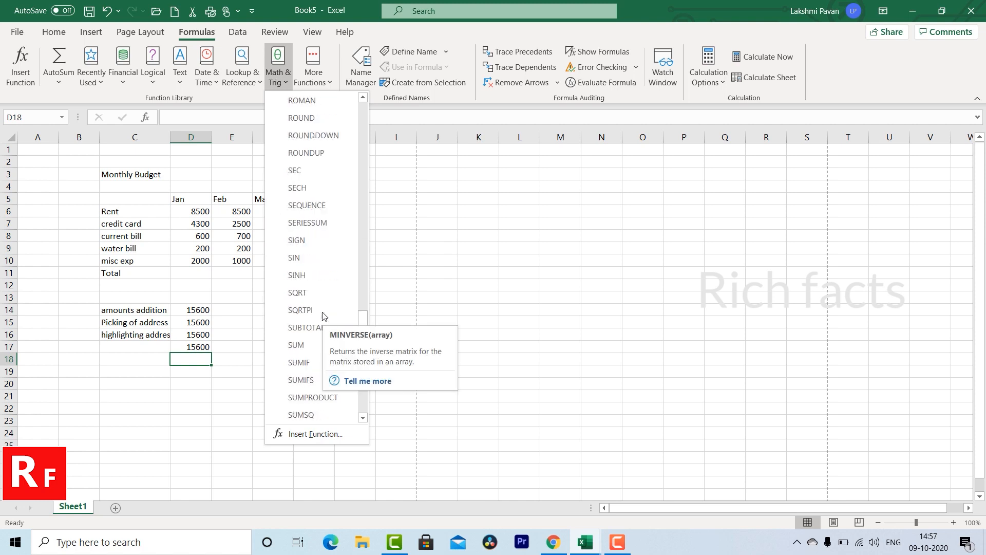
pyautogui.scroll(2, 298, 275)
pyautogui.scroll(-2, 309, 267)
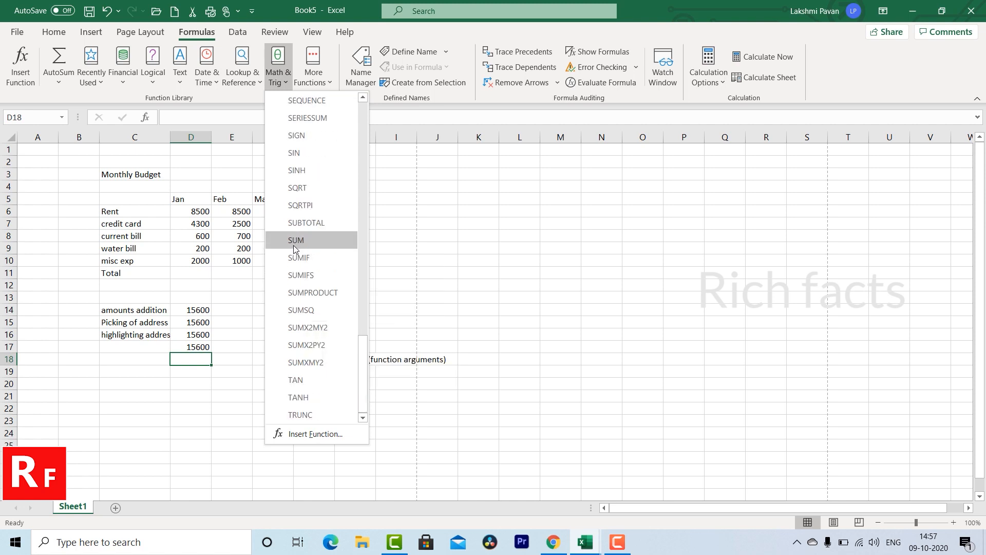
pyautogui.scroll(2, 296, 252)
pyautogui.scroll(10, 299, 257)
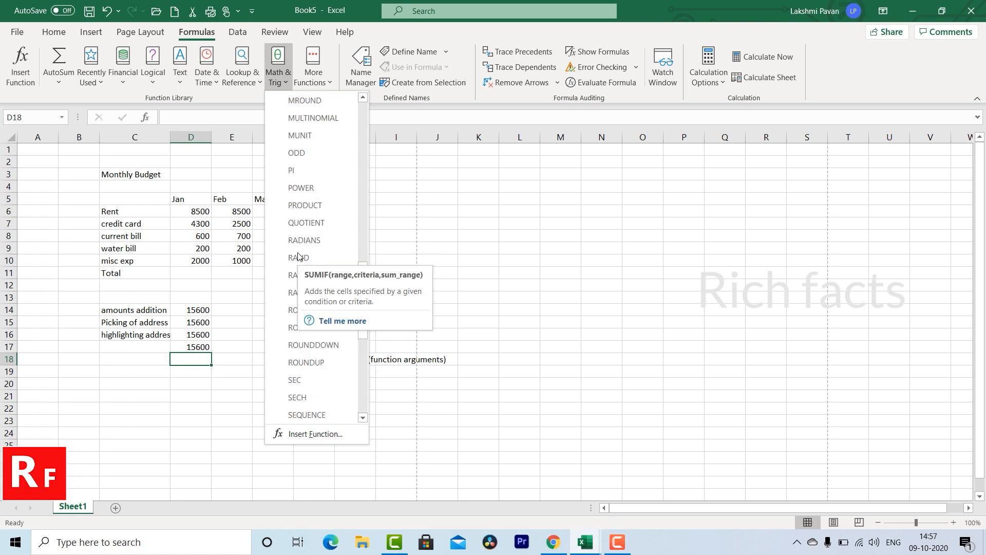
pyautogui.scroll(2, 298, 253)
pyautogui.click(413, 211)
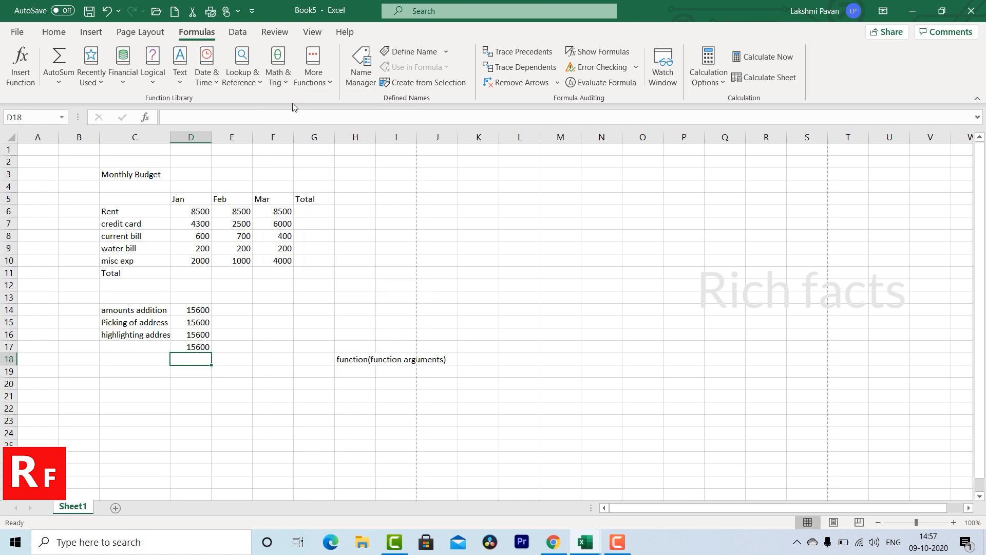
pyautogui.click(329, 84)
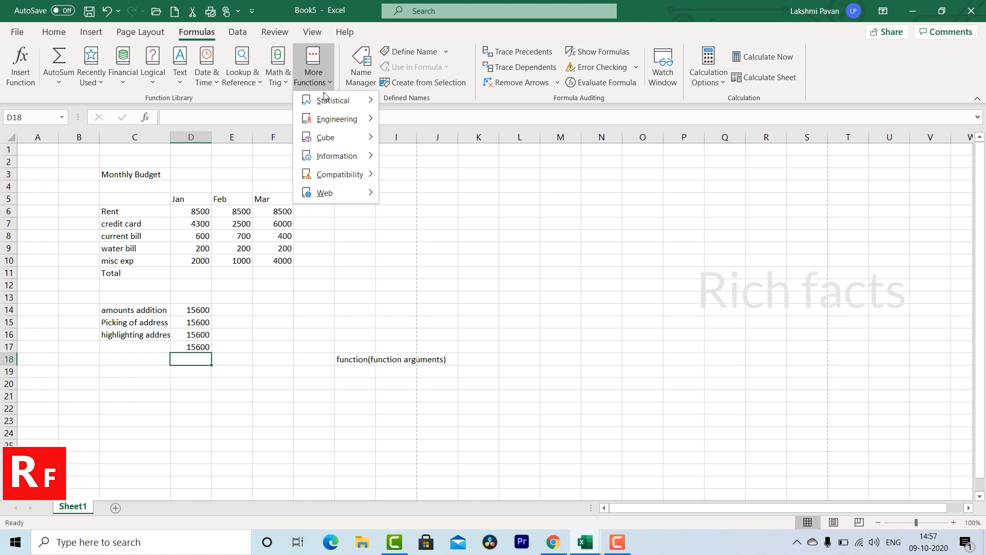
pyautogui.moveTo(330, 120)
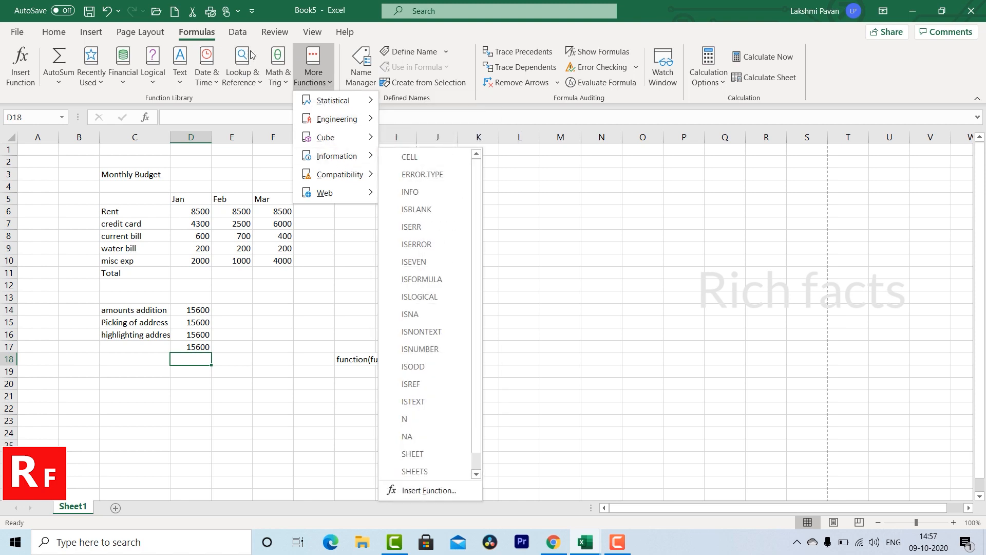
pyautogui.click(302, 308)
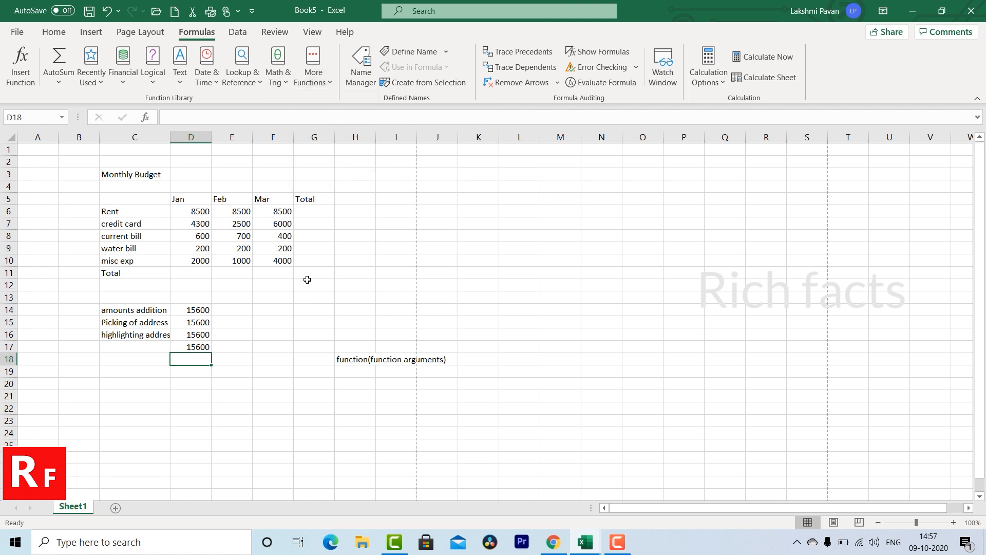
# Clear the trial sums, labels and notes in the range B13:K20 below the budget table
pyautogui.moveTo(85, 299); pyautogui.dragTo(494, 382)
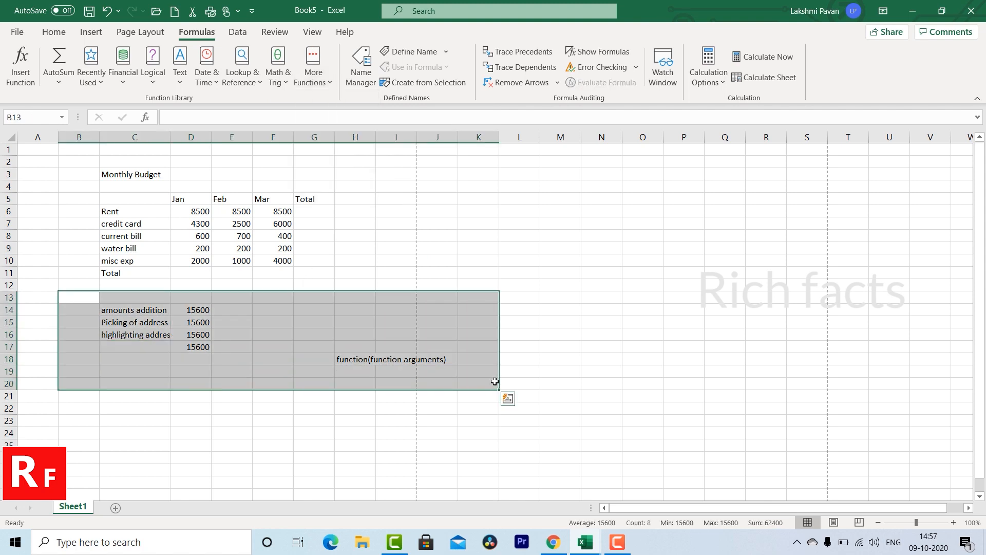
pyautogui.press('Delete')
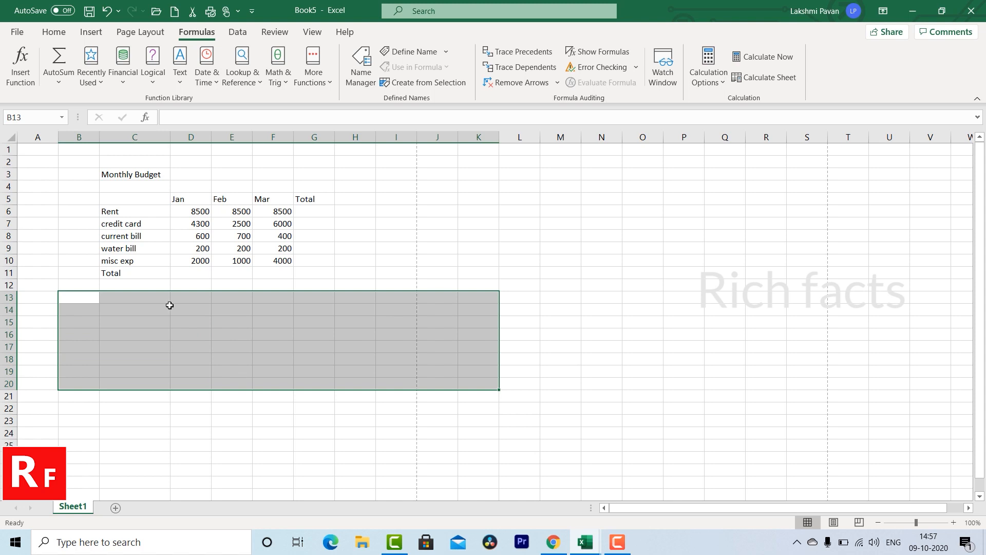
# Calculate the January total in cell D11 with =SUM(D6:D10)
pyautogui.click(199, 278)
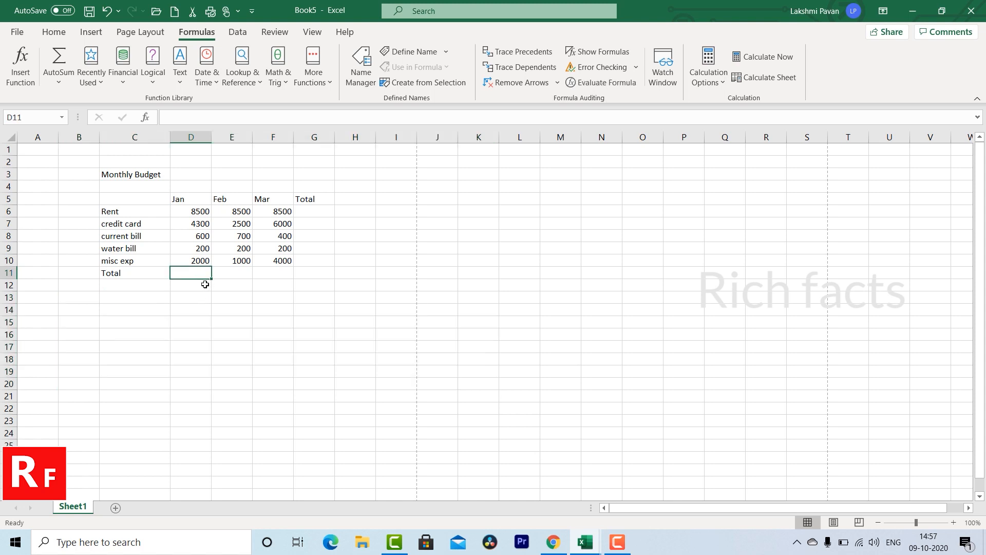
pyautogui.write('=sum')
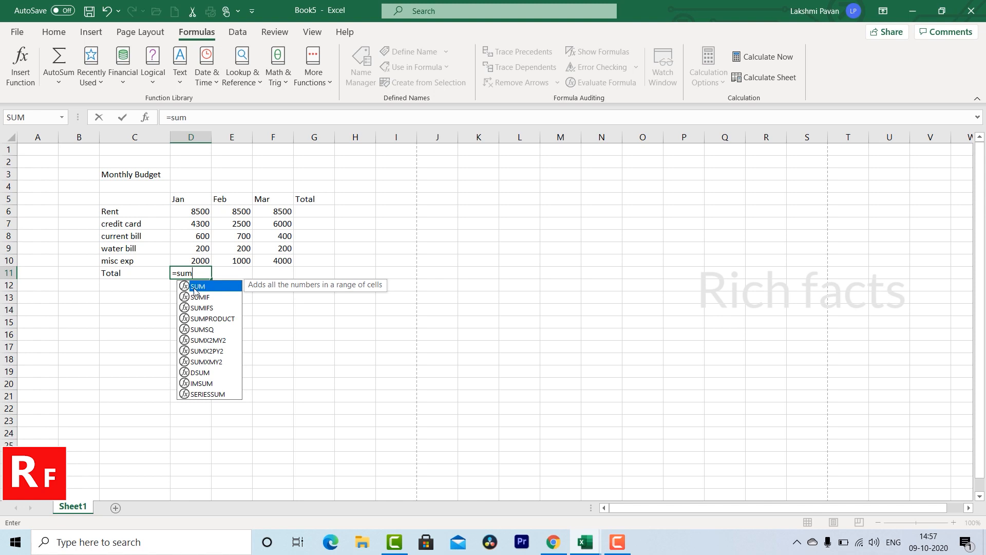
pyautogui.doubleClick(196, 288)
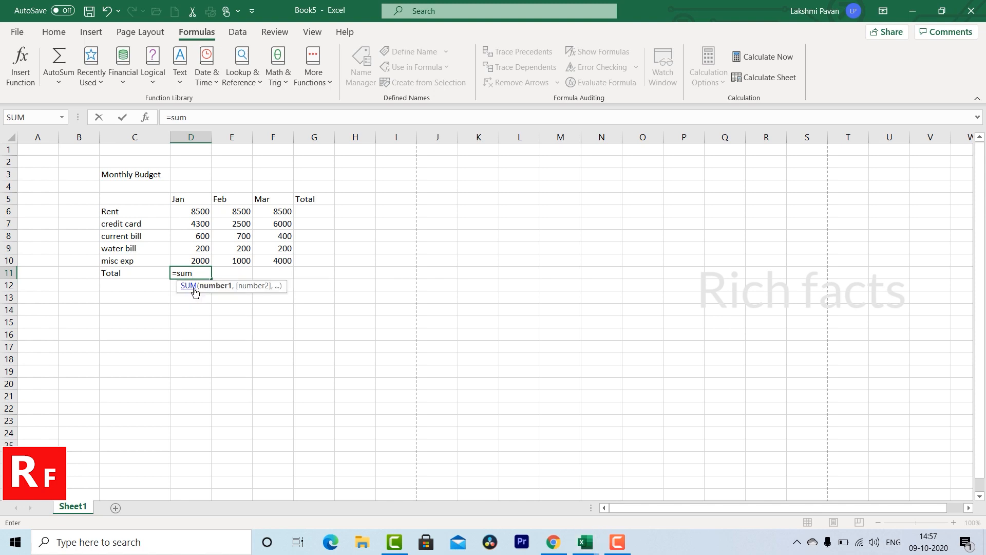
pyautogui.moveTo(198, 211); pyautogui.dragTo(197, 261)
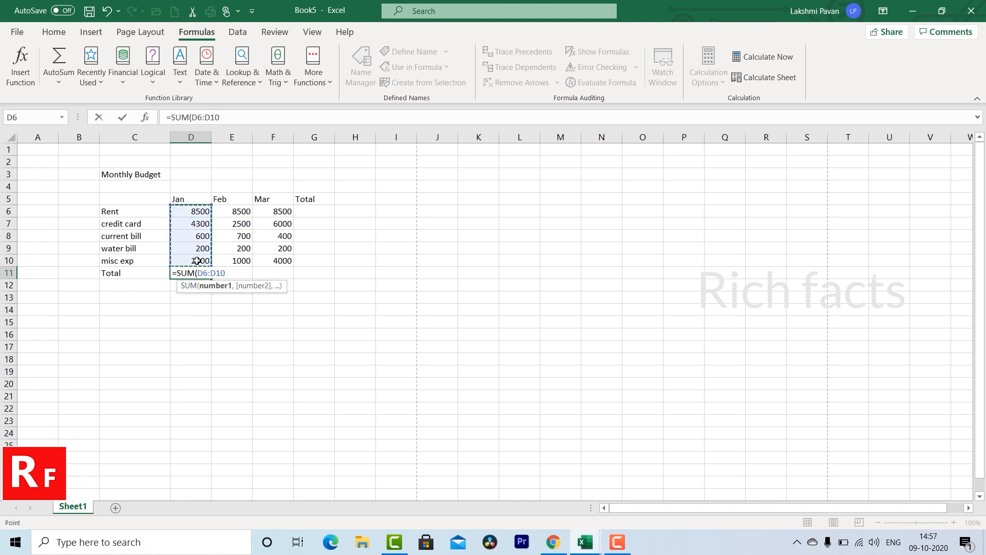
pyautogui.write(')')
pyautogui.press('Return')
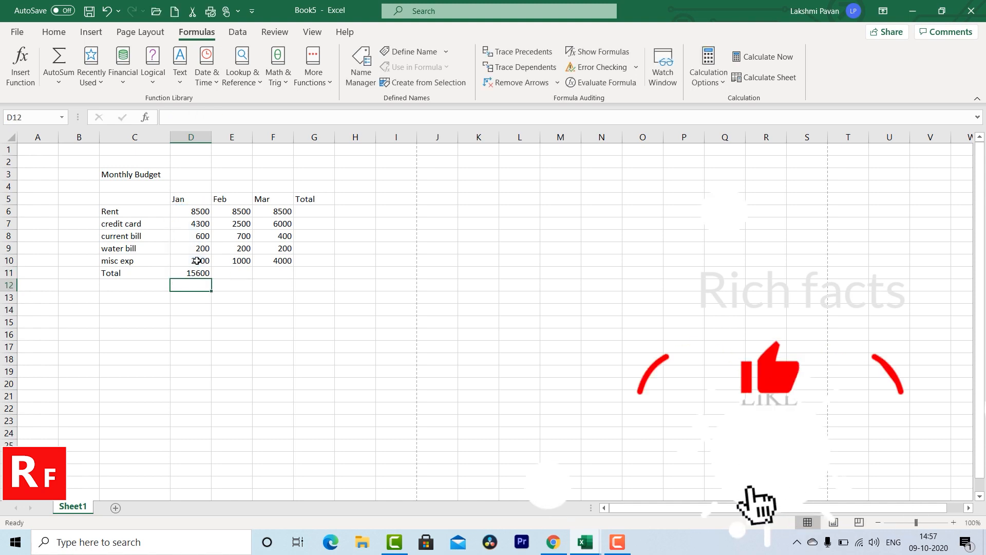
# Copy the January total formula from D11 to E11 and F11 for the February and March totals
pyautogui.click(188, 272)
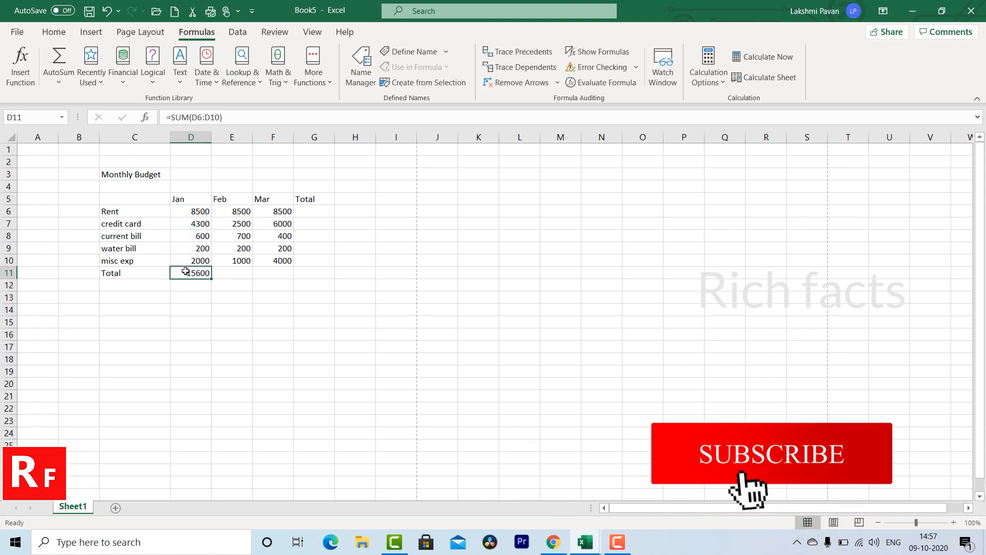
pyautogui.hotkey('ctrl', 'c')
pyautogui.click(229, 276)
pyautogui.hotkey('ctrl', 'v')
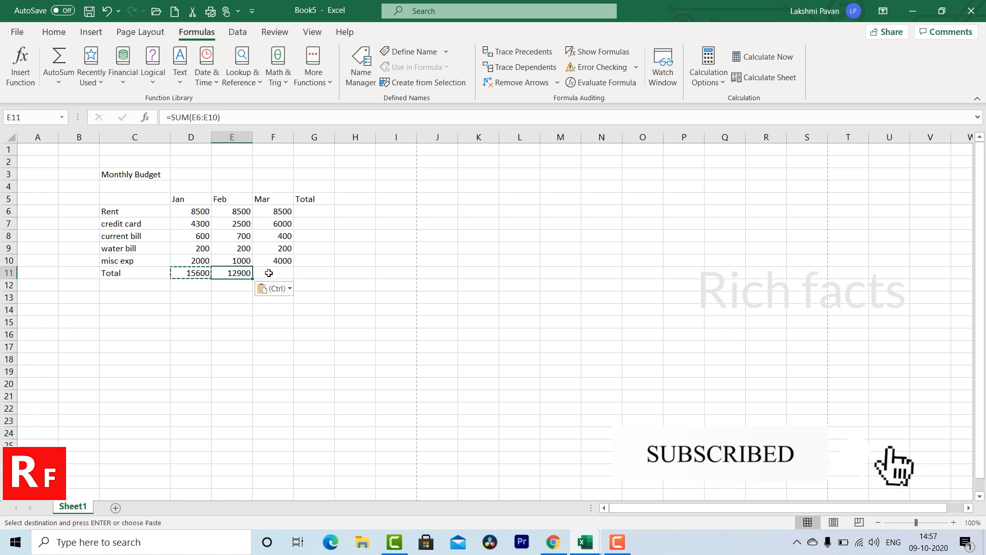
pyautogui.click(271, 272)
pyautogui.hotkey('ctrl', 'v')
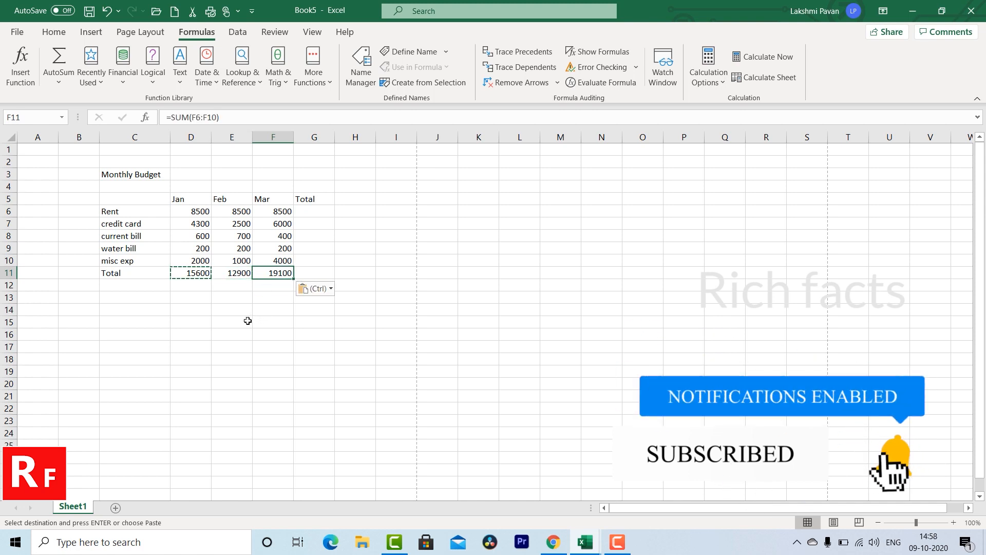
# Review the total formulas in D11, E11 and F11 and check the February range from E6 to E10
pyautogui.click(194, 277)
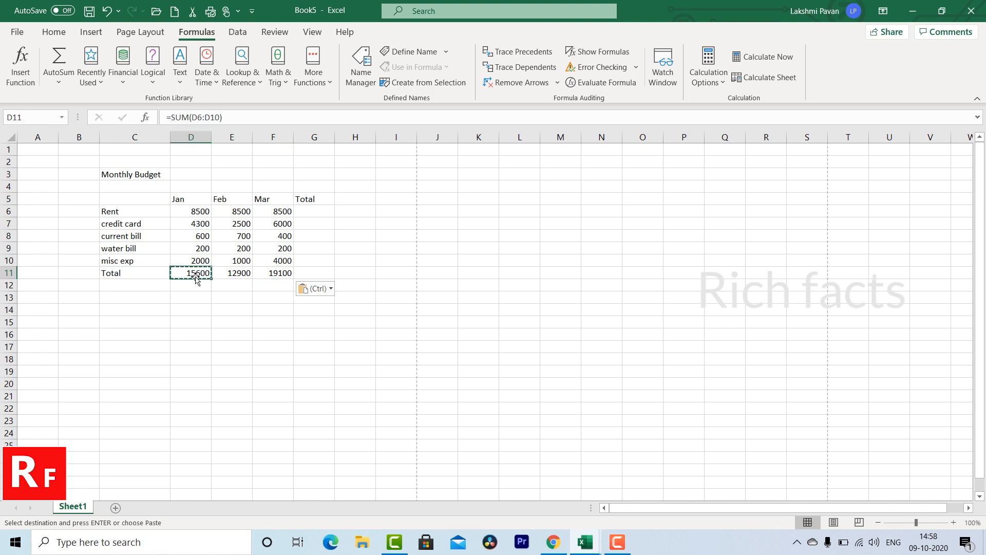
pyautogui.click(236, 274)
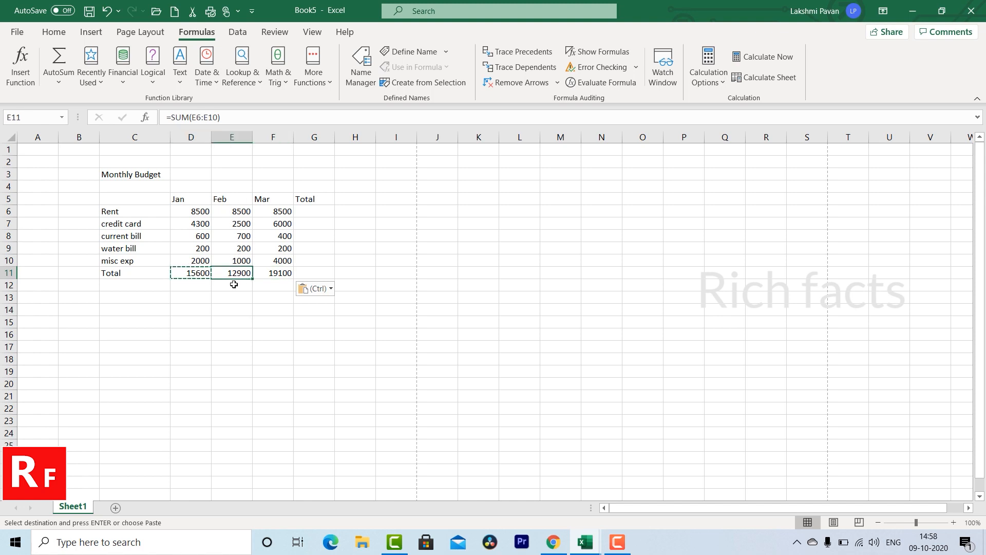
pyautogui.press('Escape')
pyautogui.click(245, 220)
pyautogui.click(241, 211)
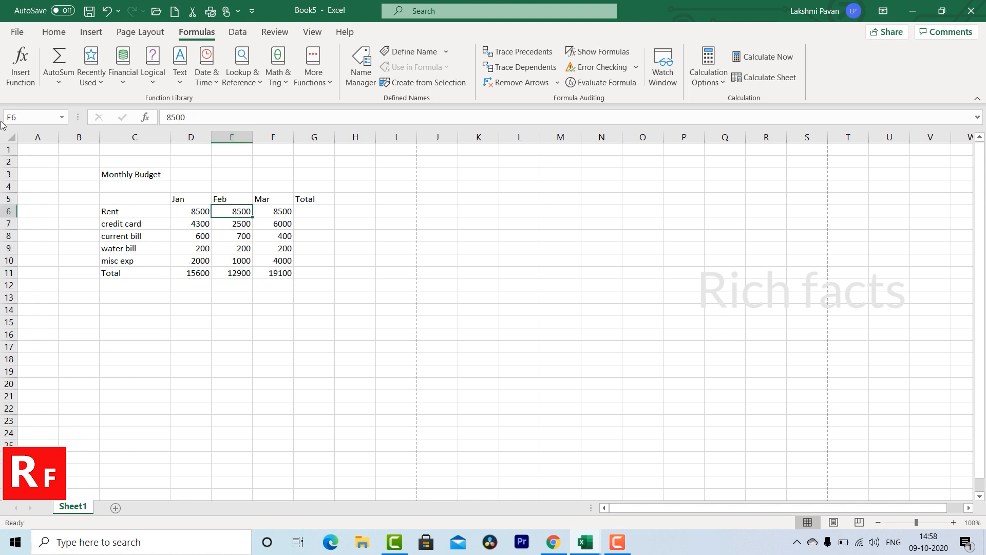
pyautogui.click(239, 261)
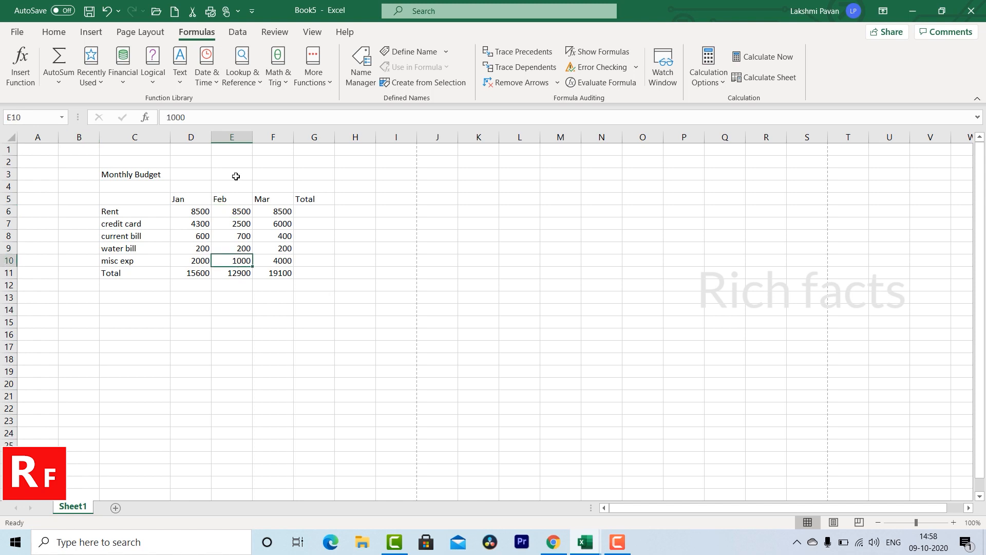
pyautogui.click(191, 273)
pyautogui.click(239, 278)
pyautogui.click(273, 272)
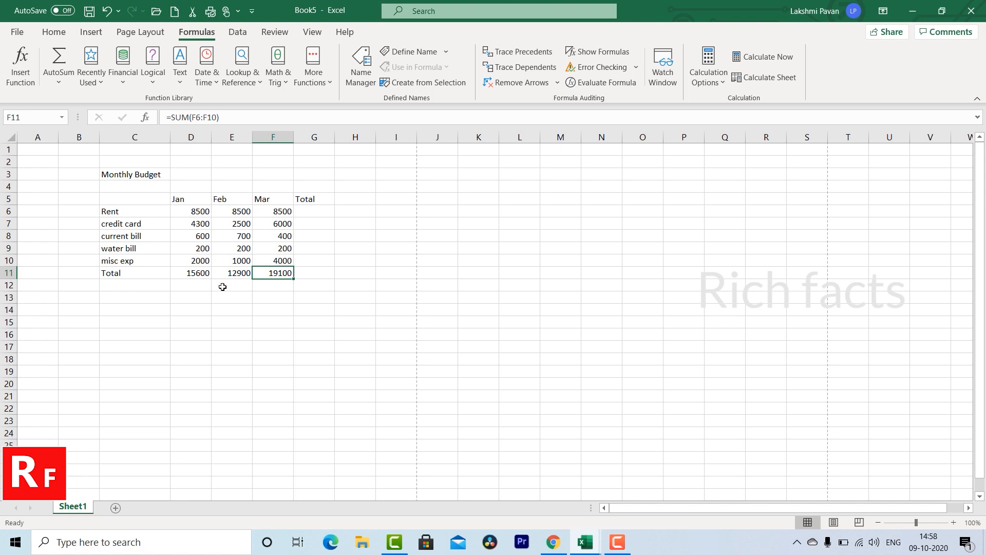
pyautogui.click(226, 297)
# Calculate the Rent total in cell G6 with =SUM(D6+E6+F6)
pyautogui.click(309, 210)
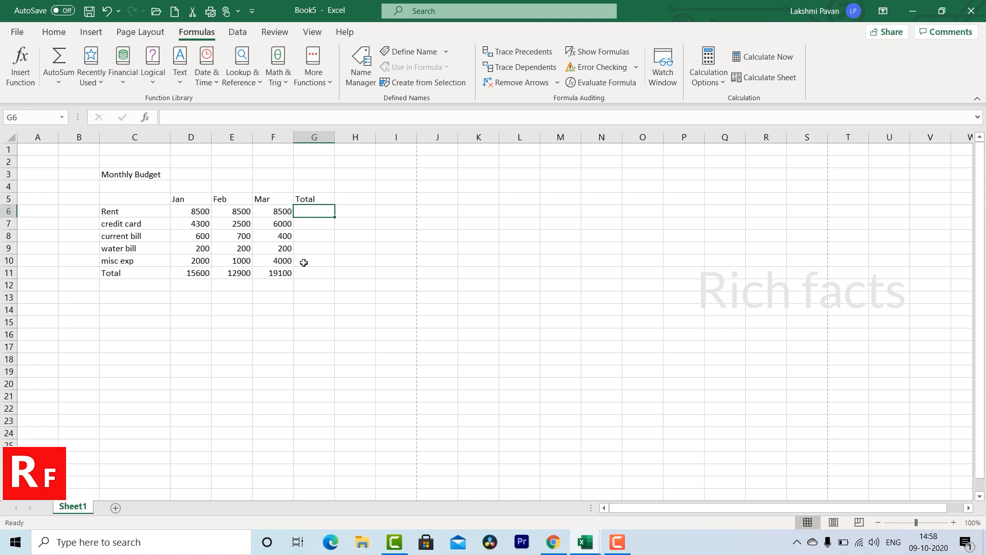
pyautogui.write('=sum')
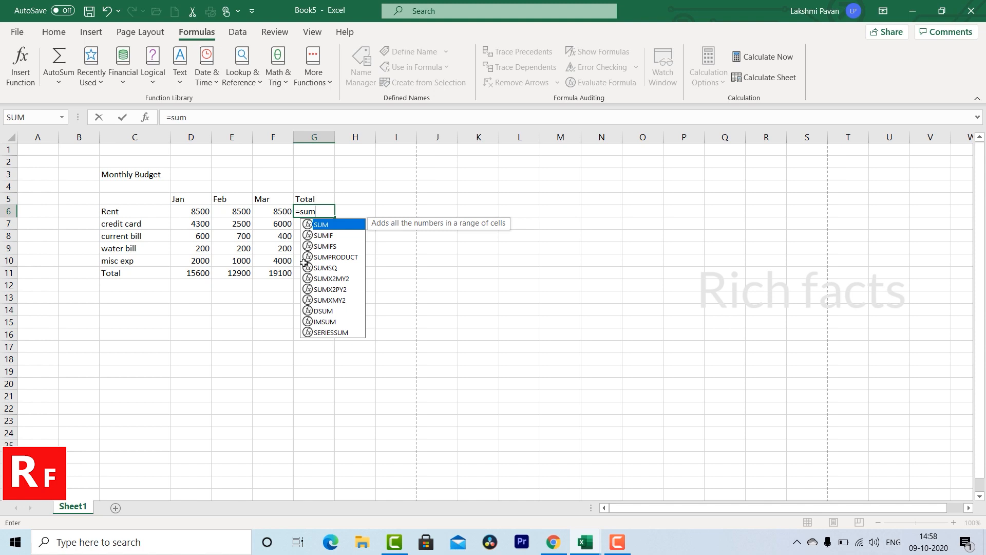
pyautogui.doubleClick(317, 227)
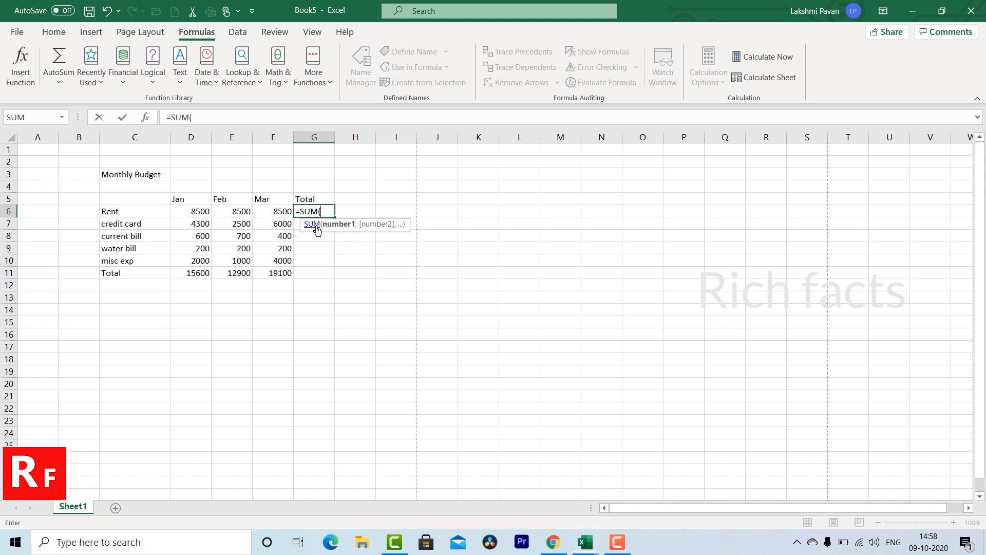
pyautogui.click(186, 212)
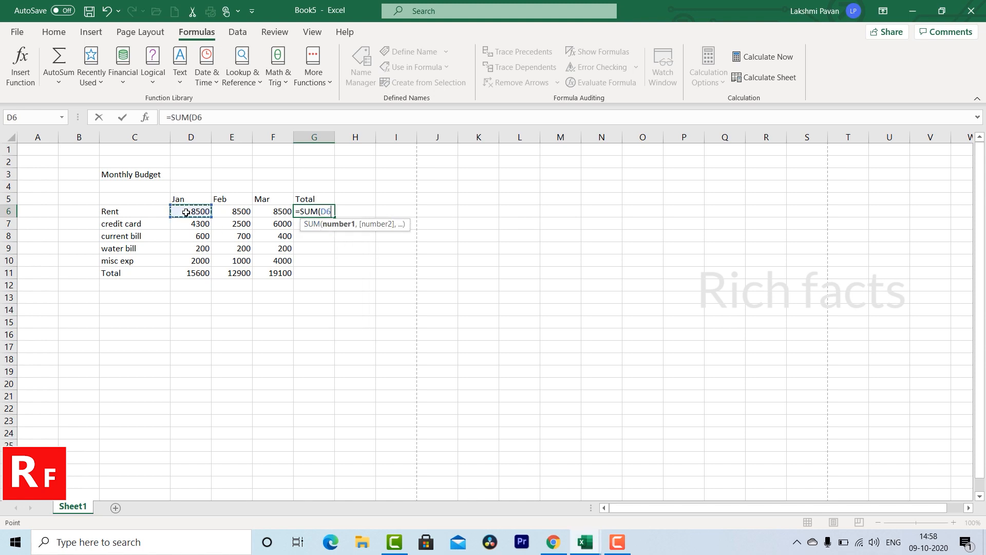
pyautogui.write('+')
pyautogui.click(238, 212)
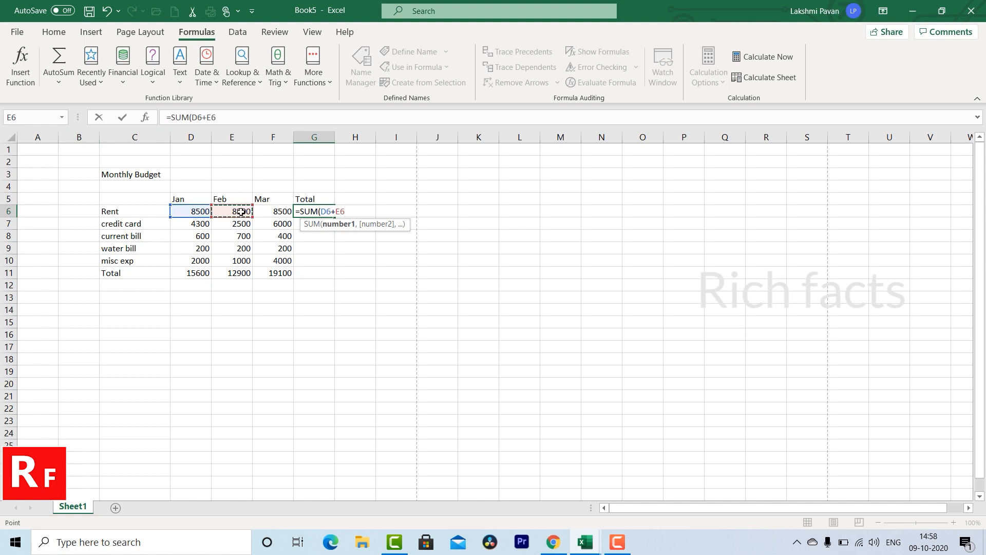
pyautogui.write('+')
pyautogui.click(266, 213)
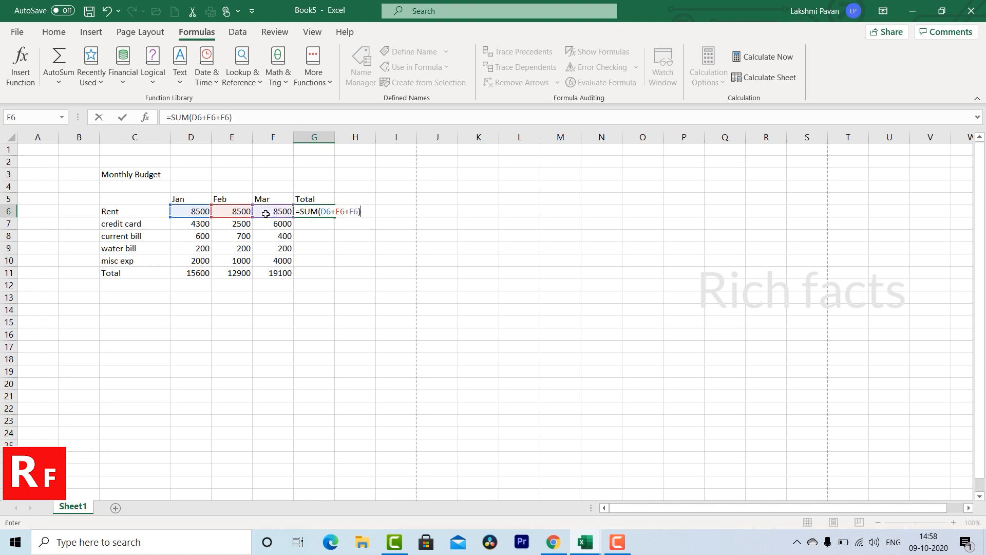
pyautogui.press('Return')
# Copy the Rent total formula from G6 to G7 for the credit card total
pyautogui.click(318, 208)
pyautogui.hotkey('ctrl', 'c')
pyautogui.click(321, 224)
pyautogui.hotkey('ctrl', 'v')
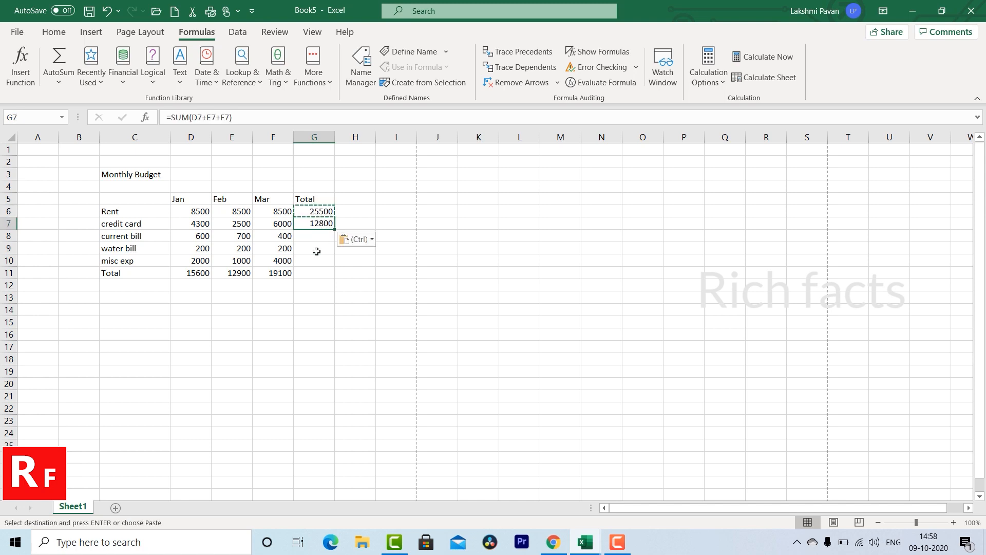
# Calculate the current bill total in cell G8 with =SUM(D8:F8)
pyautogui.click(312, 235)
pyautogui.write('=')
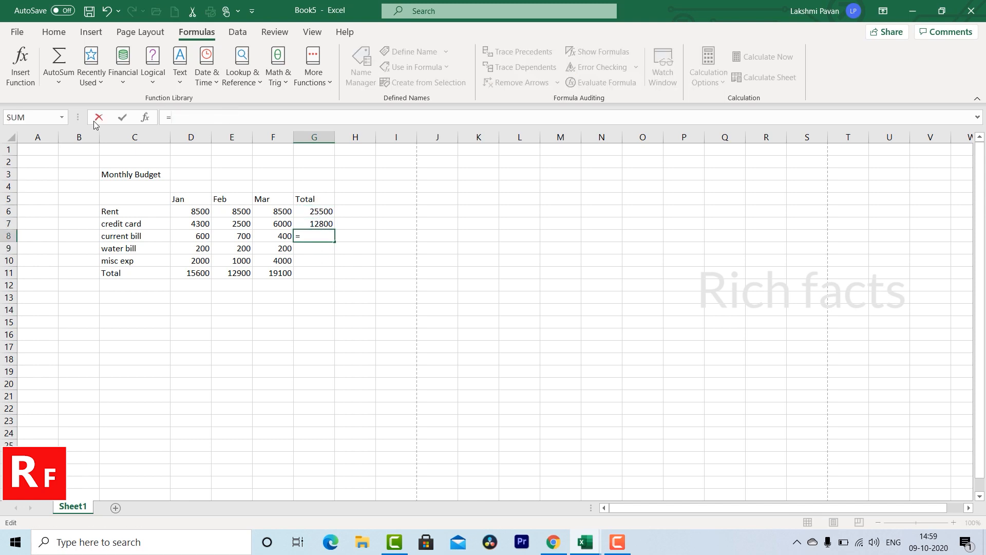
pyautogui.write('sum')
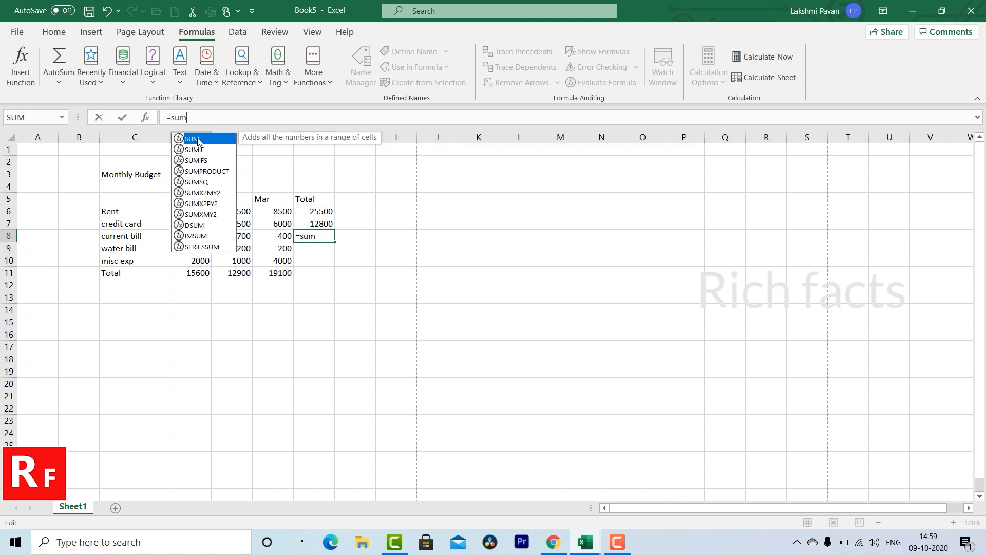
pyautogui.doubleClick(196, 138)
pyautogui.moveTo(196, 237); pyautogui.dragTo(273, 237)
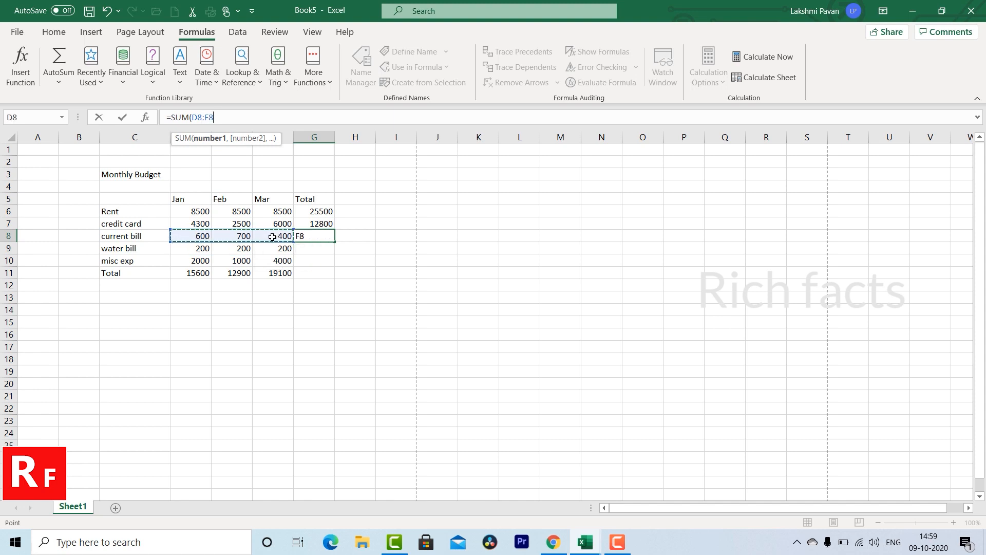
pyautogui.write(')')
pyautogui.press('Return')
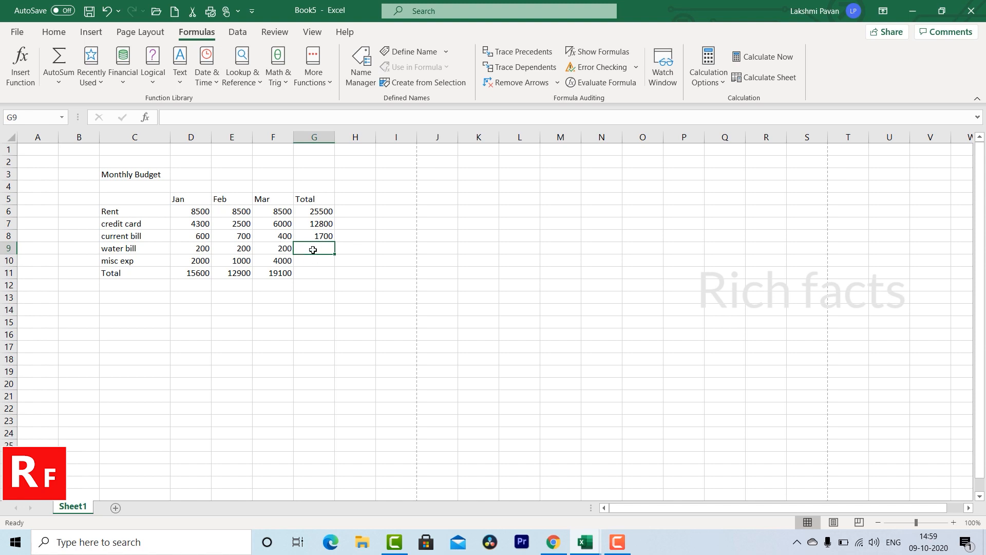
# Calculate the water bill total in cell G9 with =SUM(D9:F9)
pyautogui.write('=')
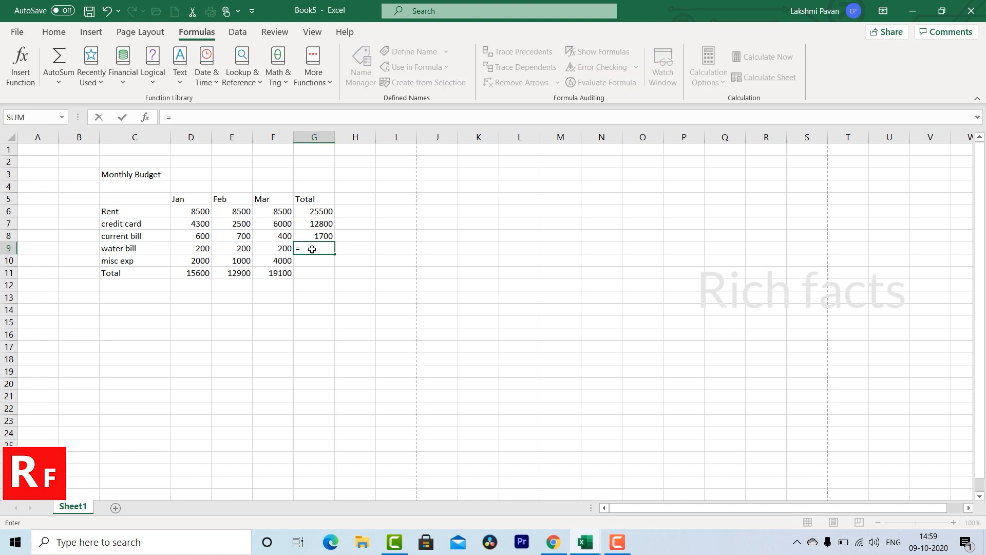
pyautogui.write('sum')
pyautogui.doubleClick(322, 266)
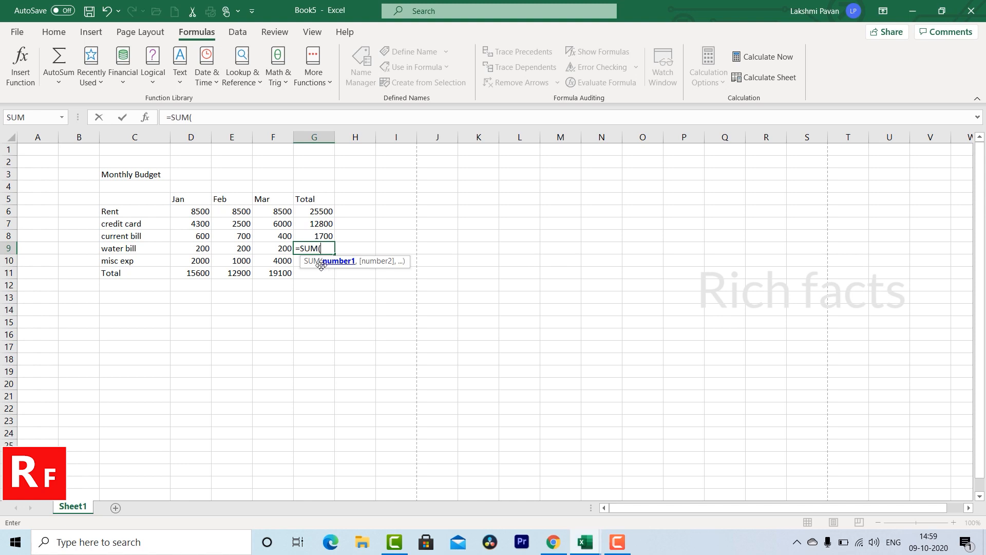
pyautogui.moveTo(195, 248); pyautogui.dragTo(266, 245)
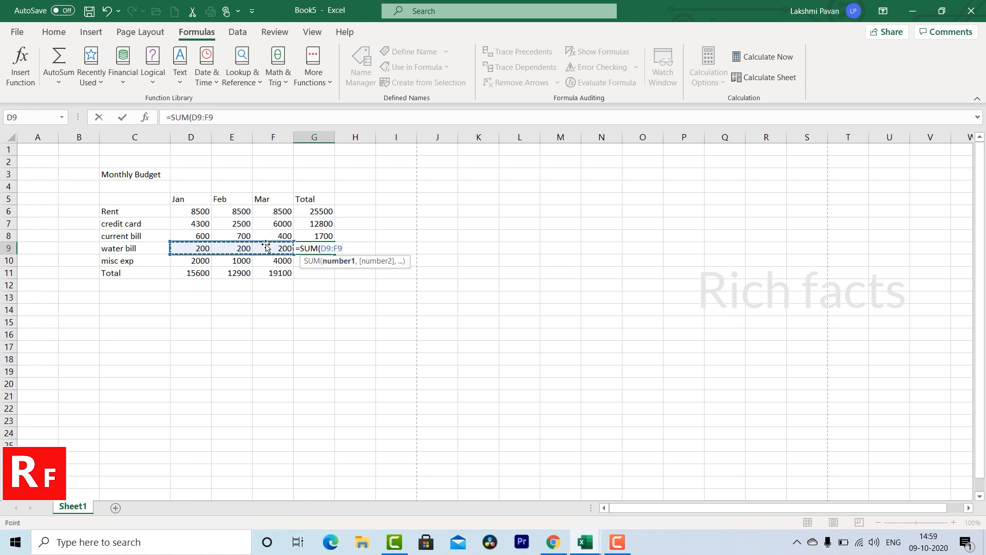
pyautogui.press('Return')
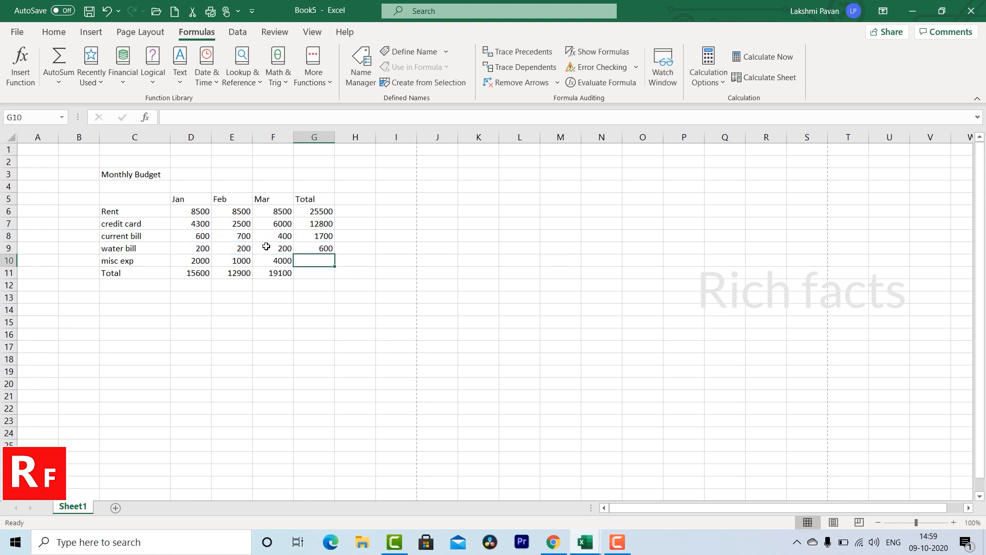
# Start a formula in G10 and choose SUM from the Math & Trig category of the Insert Function dialog
pyautogui.write('=')
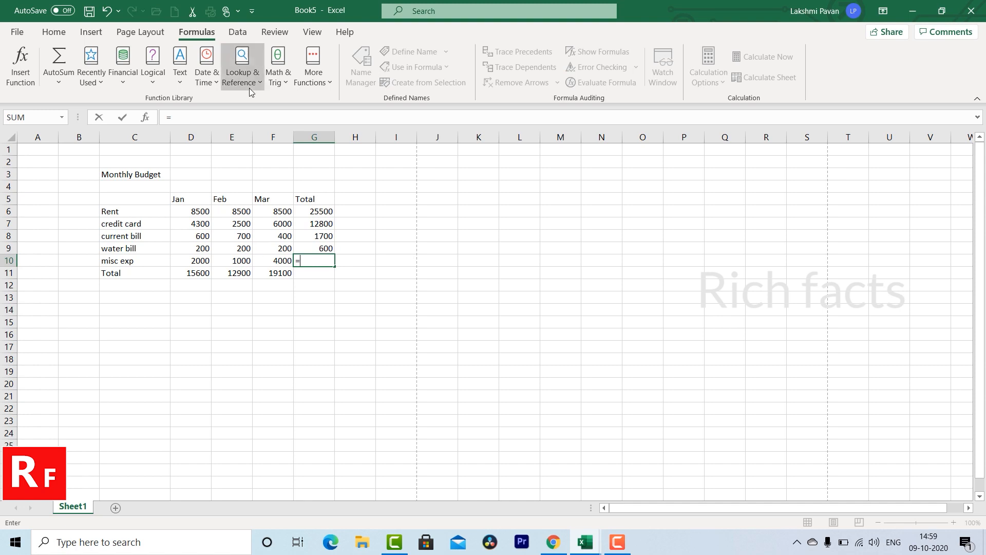
pyautogui.click(21, 67)
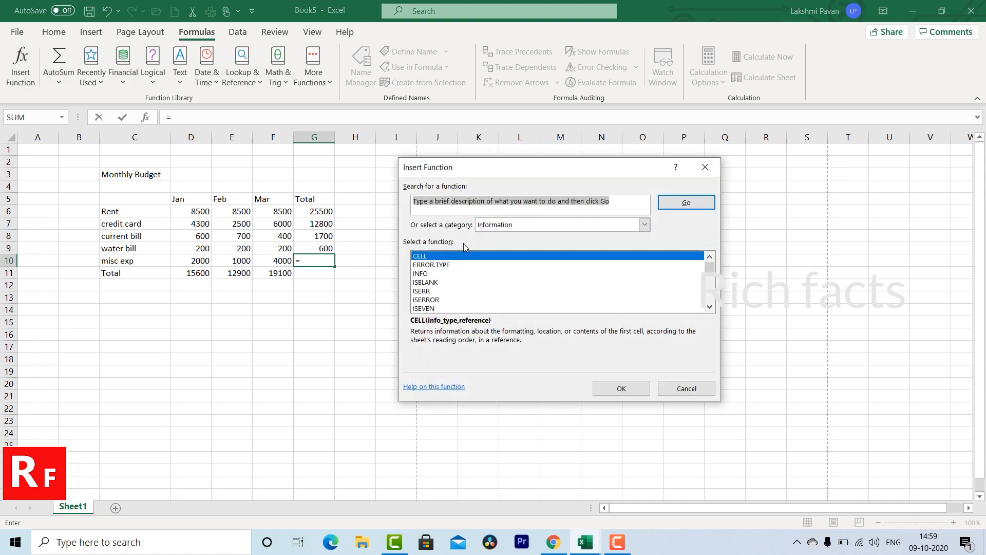
pyautogui.click(436, 265)
pyautogui.press('s')
pyautogui.press('Down')
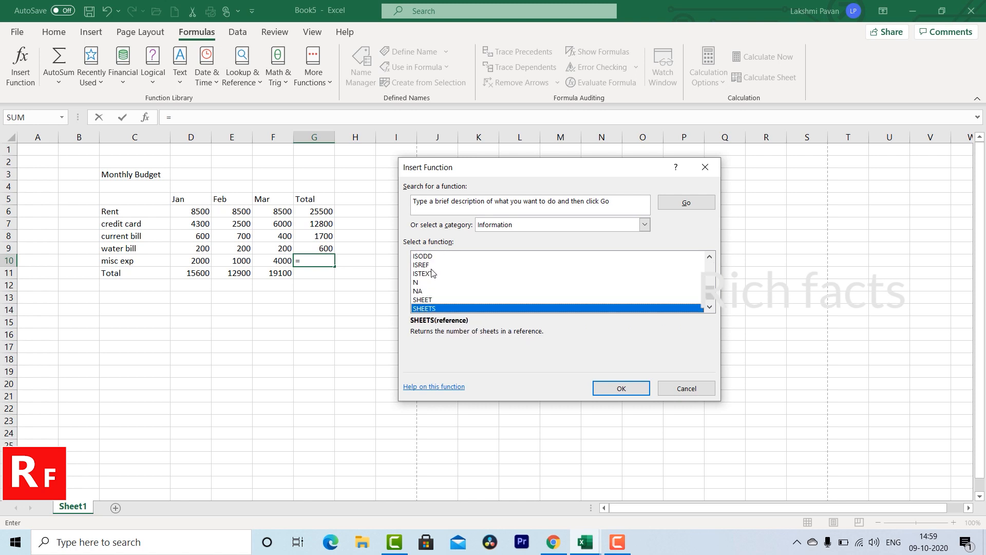
pyautogui.click(645, 225)
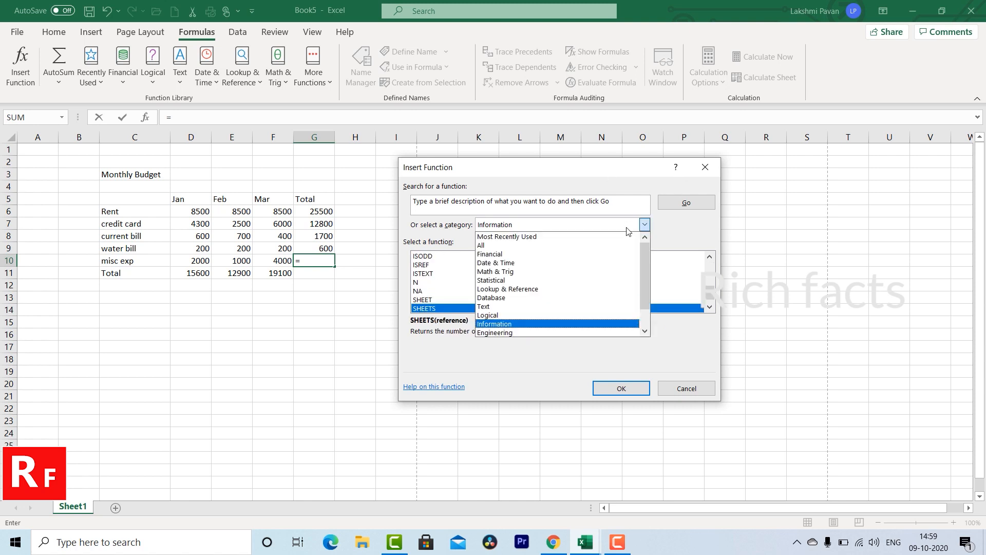
pyautogui.click(501, 272)
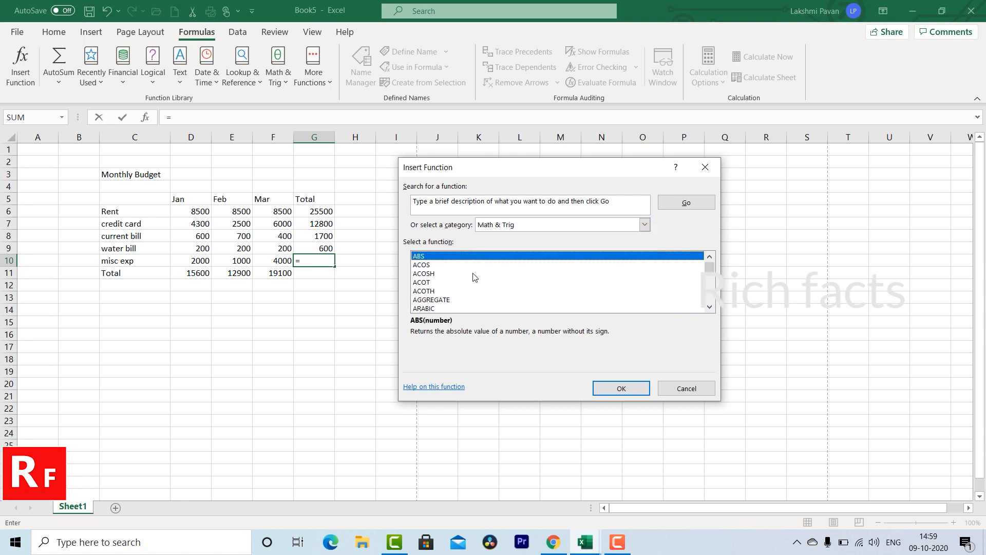
pyautogui.click(423, 282)
pyautogui.press('s')
pyautogui.press('u')
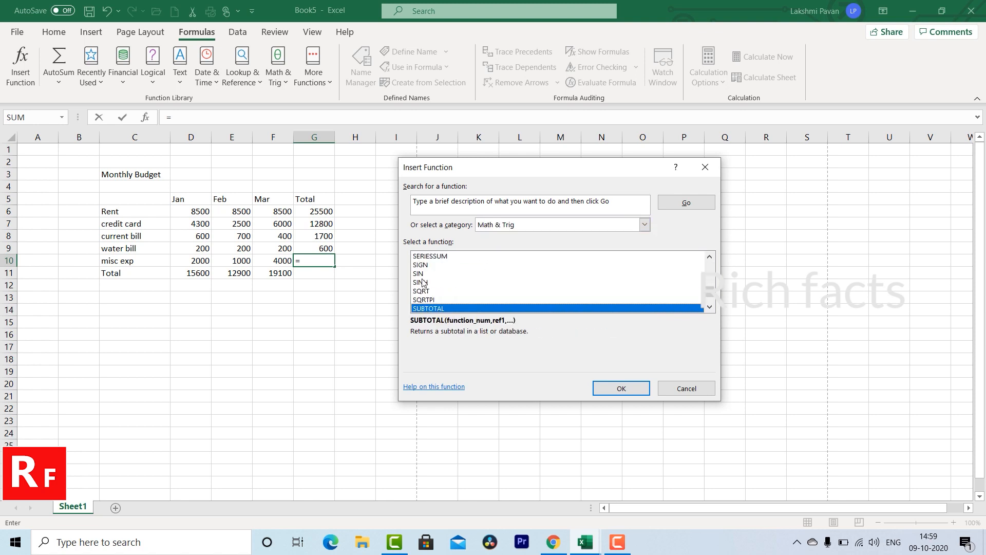
pyautogui.press('m')
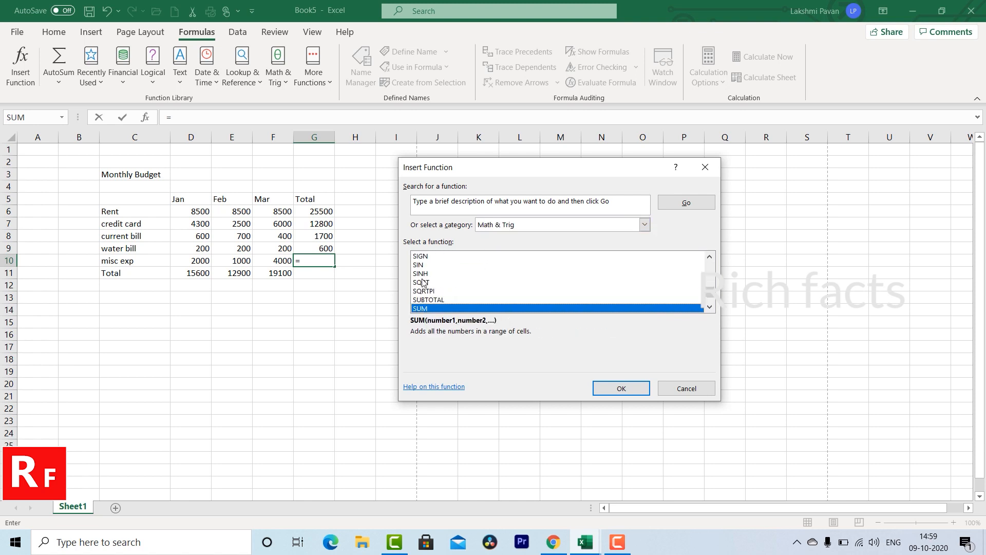
pyautogui.doubleClick(424, 309)
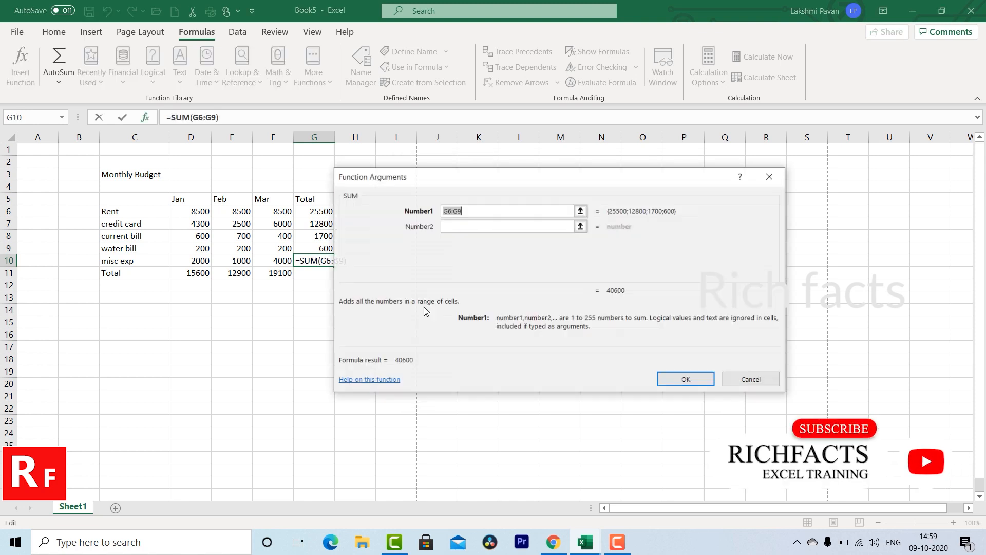
# Replace the suggested SUM argument with the range D10:F10 and enter the misc exp total in G10
pyautogui.click(581, 212)
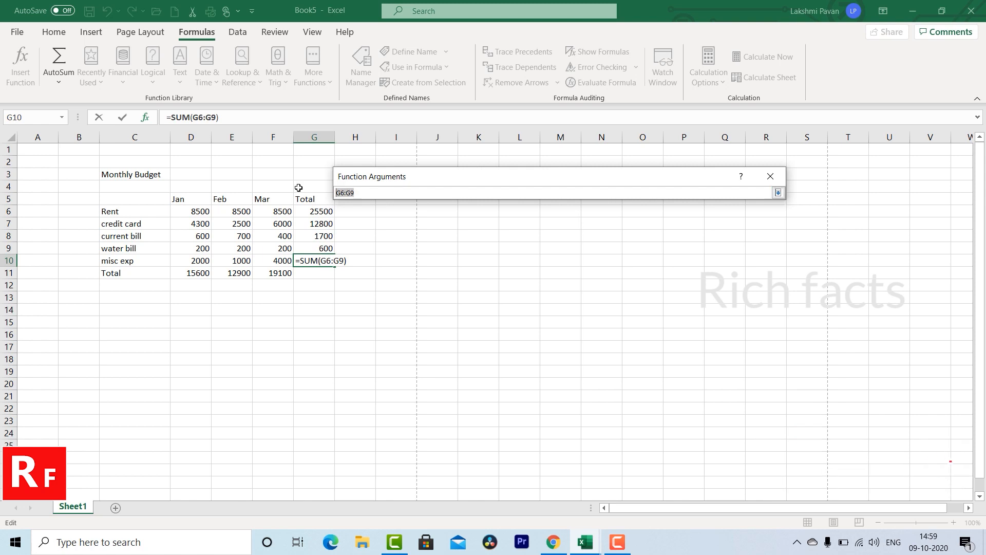
pyautogui.press('BackSpace')
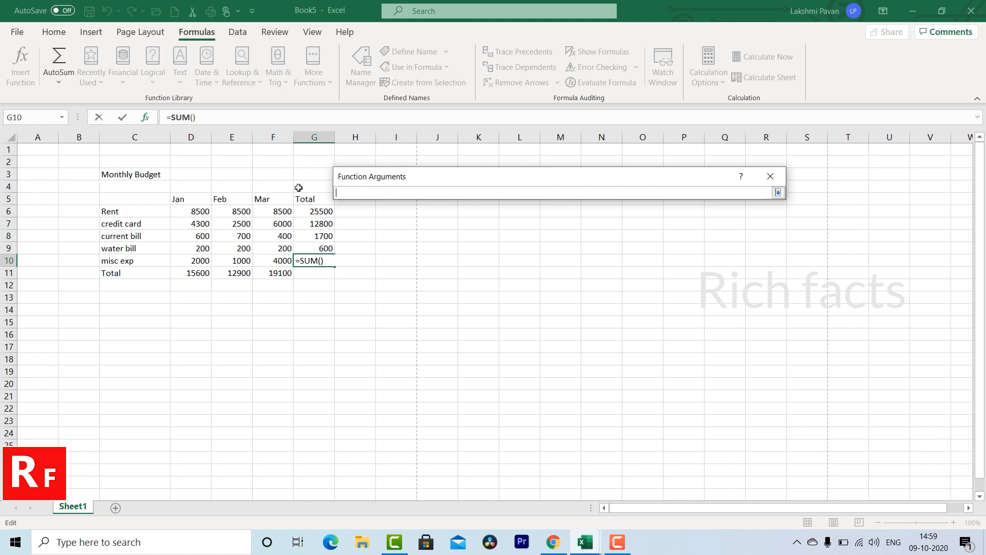
pyautogui.click(778, 193)
pyautogui.click(580, 210)
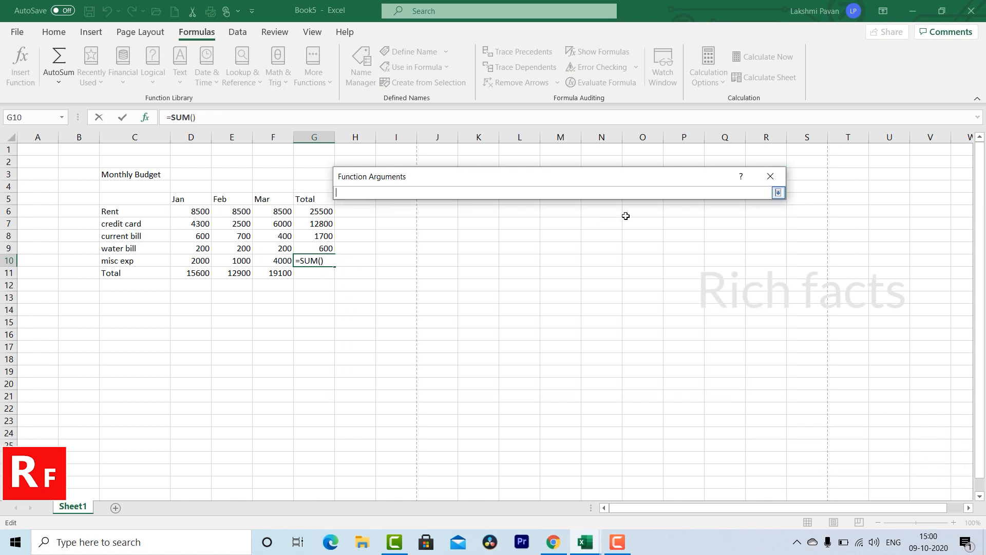
pyautogui.moveTo(204, 260); pyautogui.dragTo(277, 261)
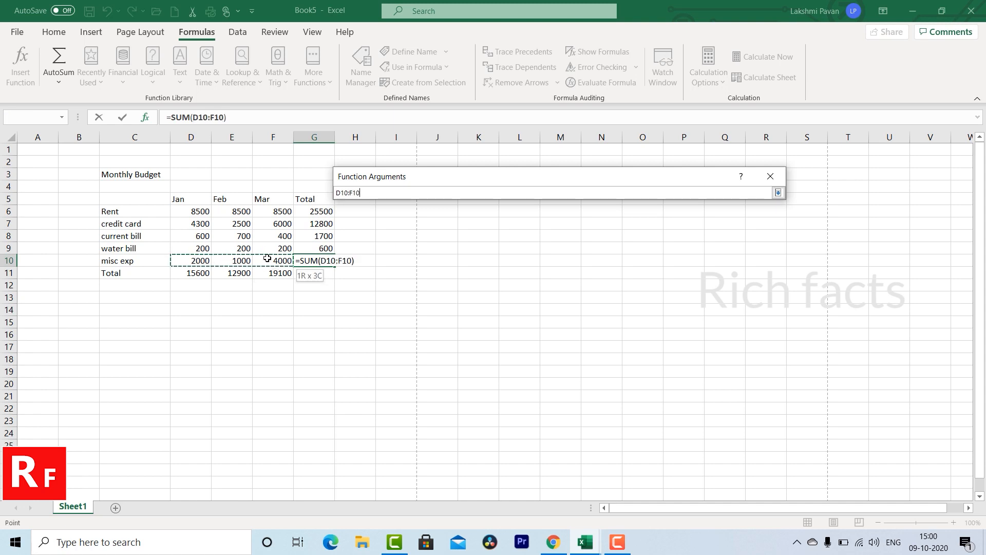
pyautogui.click(778, 193)
pyautogui.click(687, 380)
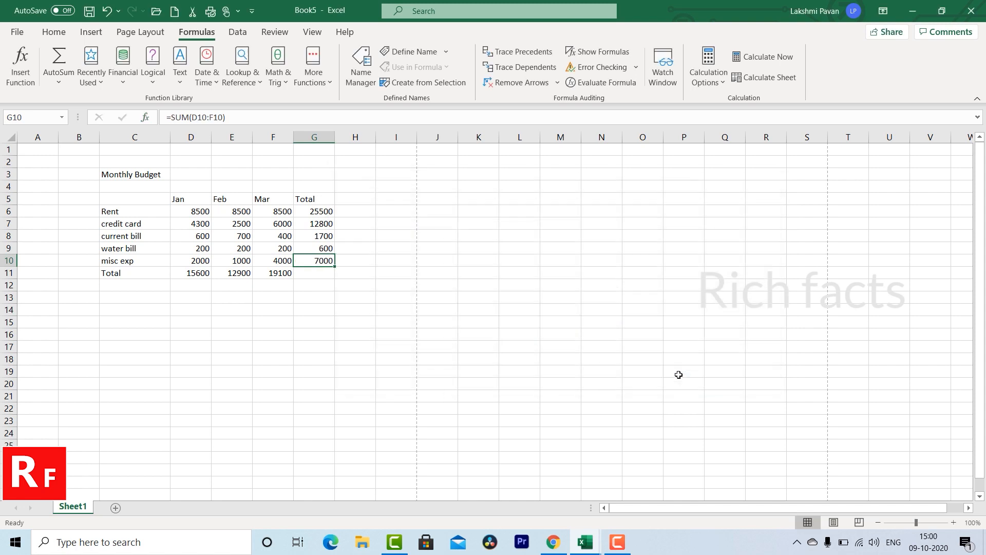
# Copy the March total formula from F11 to G11 for the grand total and check the summed range G6:G10
pyautogui.moveTo(321, 211); pyautogui.dragTo(317, 256)
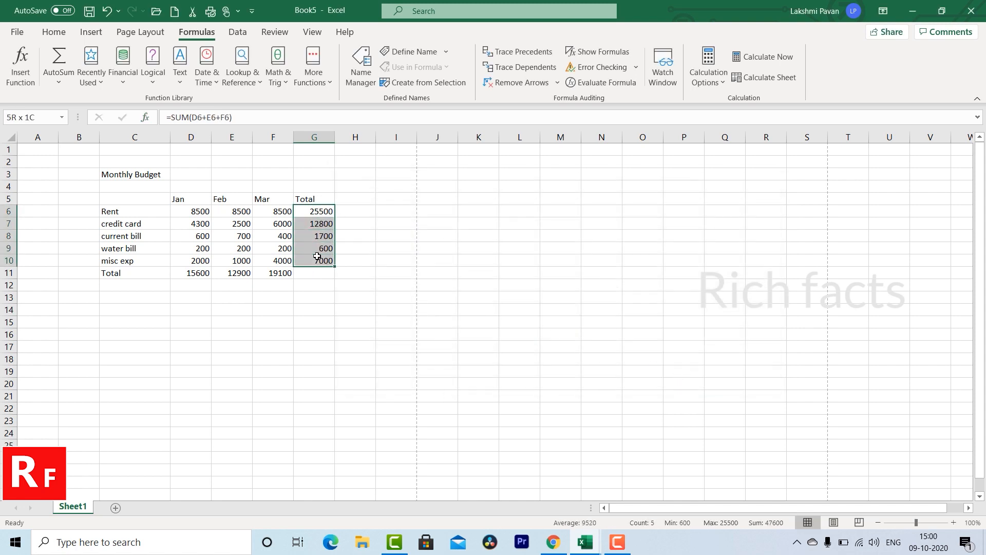
pyautogui.click(314, 274)
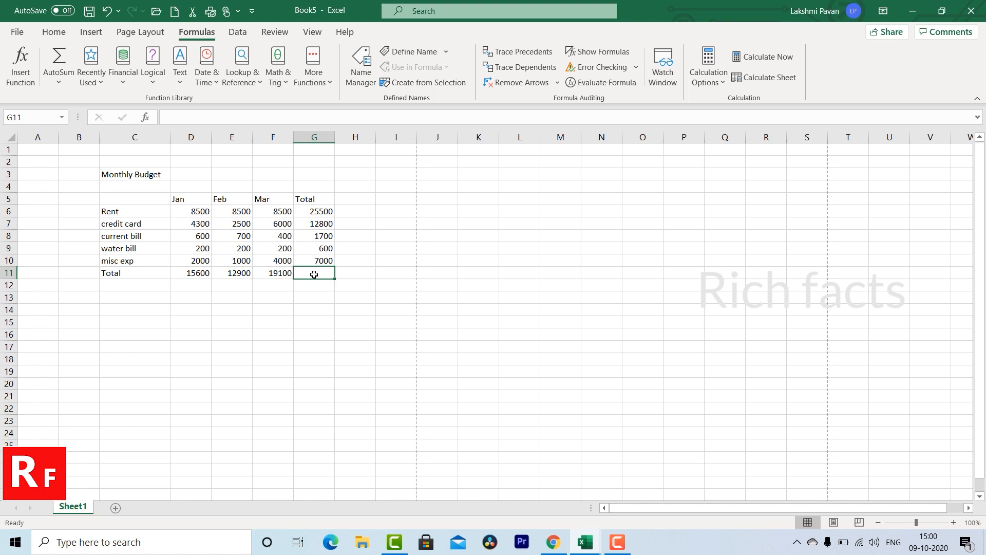
pyautogui.click(278, 274)
pyautogui.hotkey('ctrl', 'c')
pyautogui.click(317, 273)
pyautogui.hotkey('ctrl', 'v')
pyautogui.moveTo(317, 211); pyautogui.dragTo(321, 260)
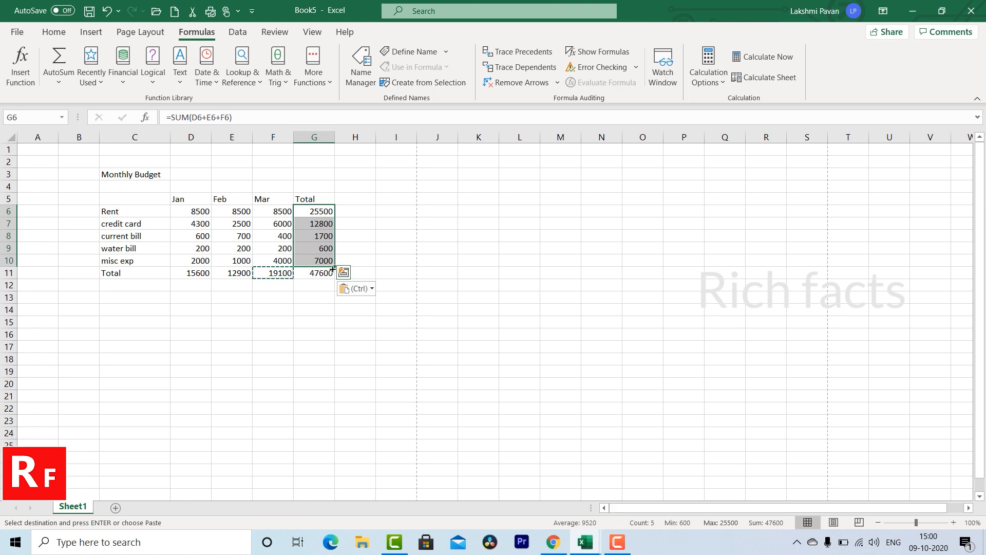
pyautogui.click(315, 311)
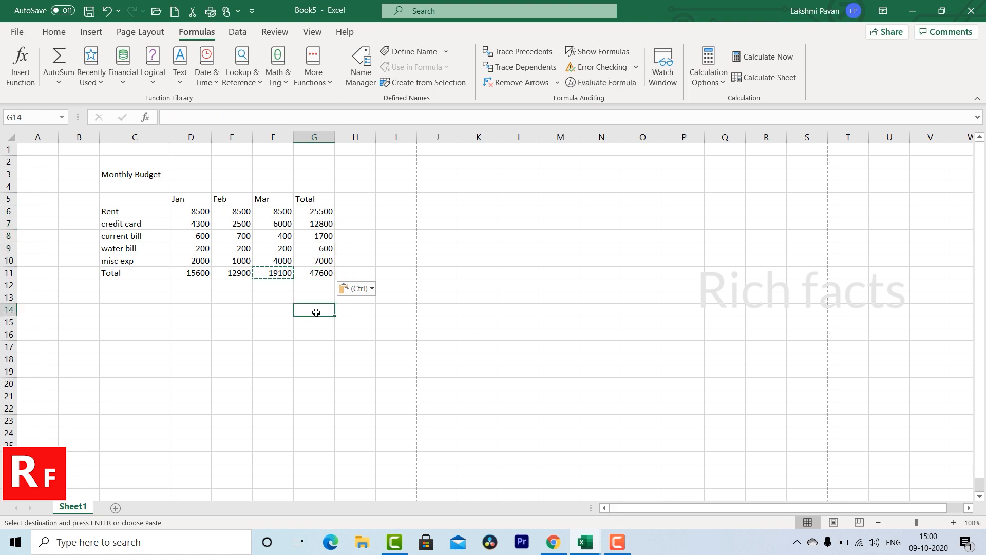
pyautogui.press('Escape')
# List the function labels Sum, Average, min, max and count in cells C14 to C18 below the budget
pyautogui.click(258, 312)
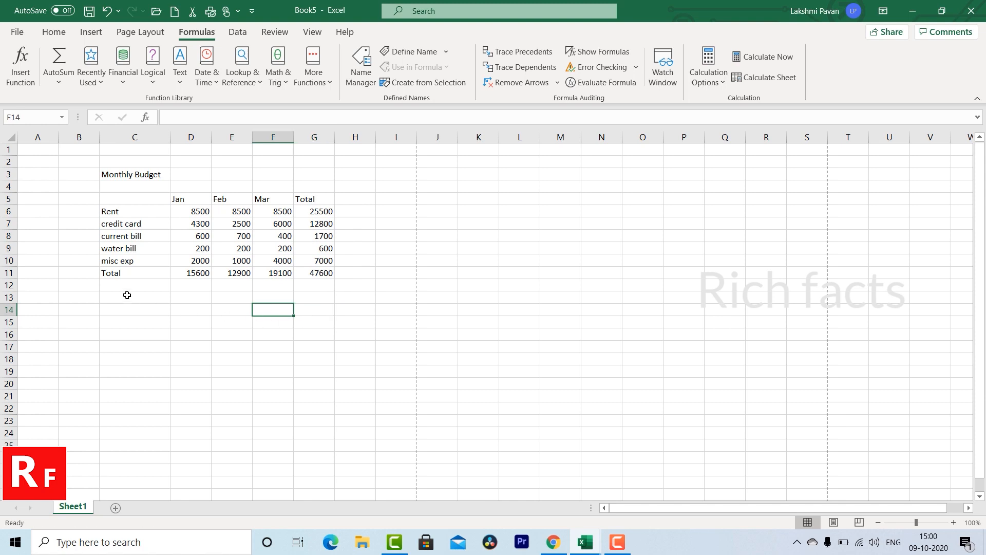
pyautogui.moveTo(122, 304); pyautogui.dragTo(126, 298)
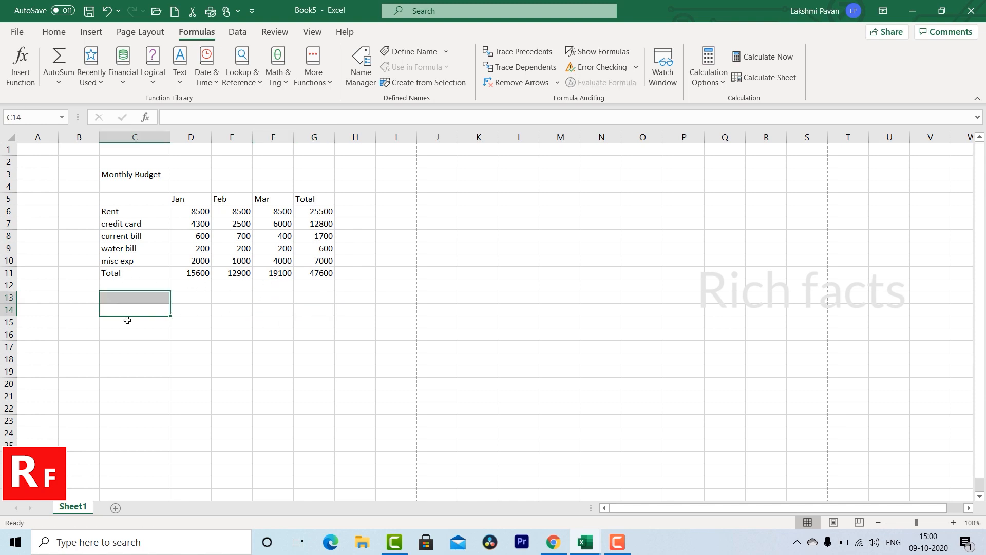
pyautogui.click(124, 309)
pyautogui.write('Sum')
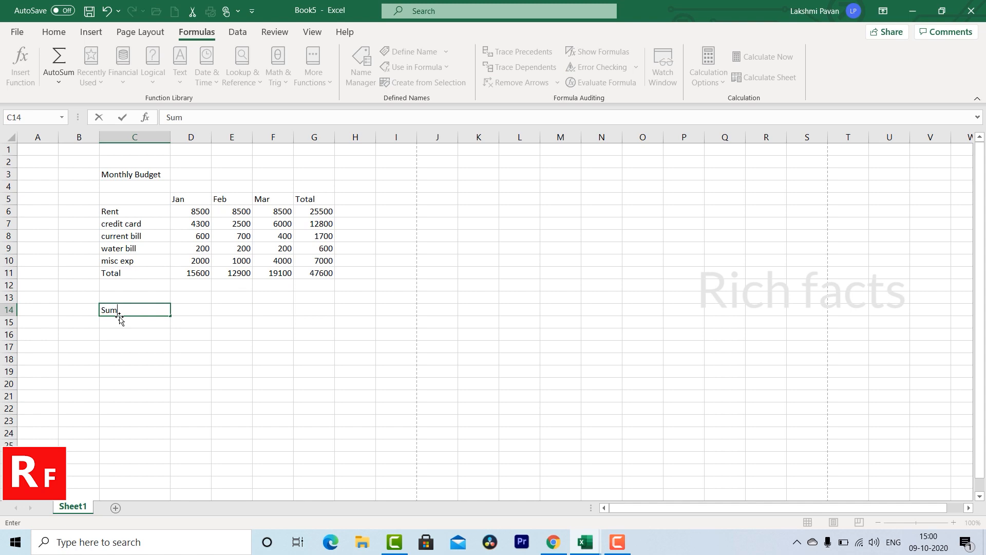
pyautogui.press('Return')
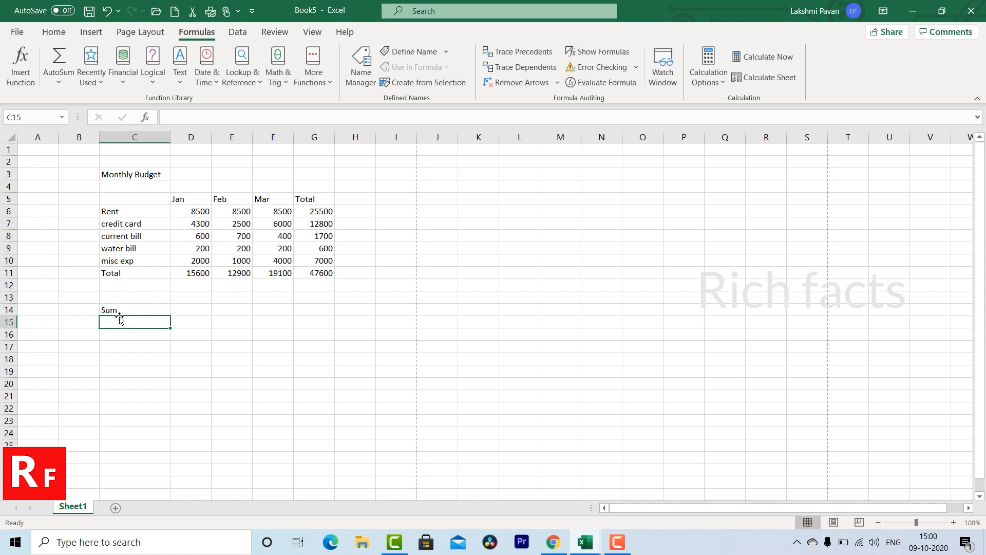
pyautogui.write('Average')
pyautogui.press('Return')
pyautogui.write('min')
pyautogui.press('Return')
pyautogui.write('max')
pyautogui.press('Return')
pyautogui.write('count')
pyautogui.press('Return')
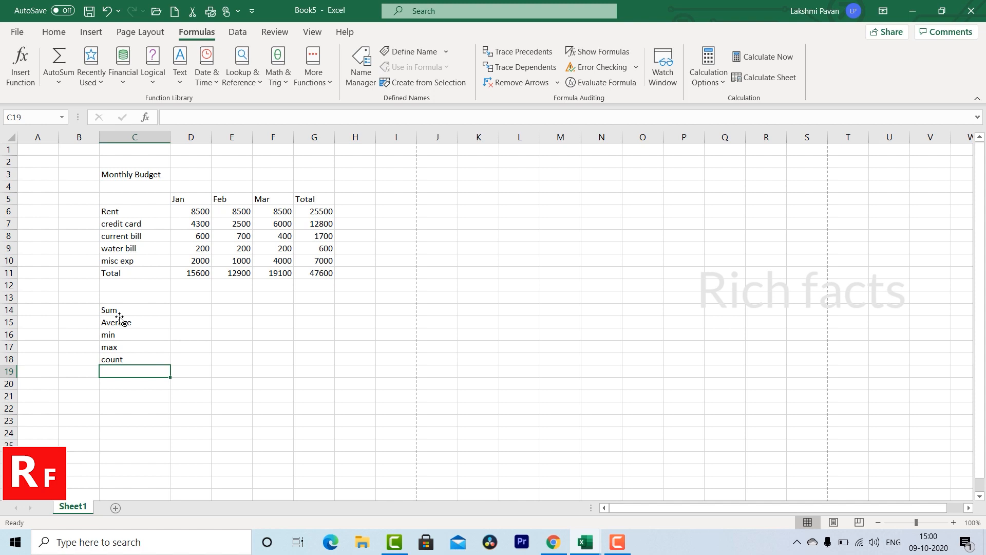
# Calculate the January sum in cell D14 with =SUM(D6:D10)
pyautogui.click(189, 311)
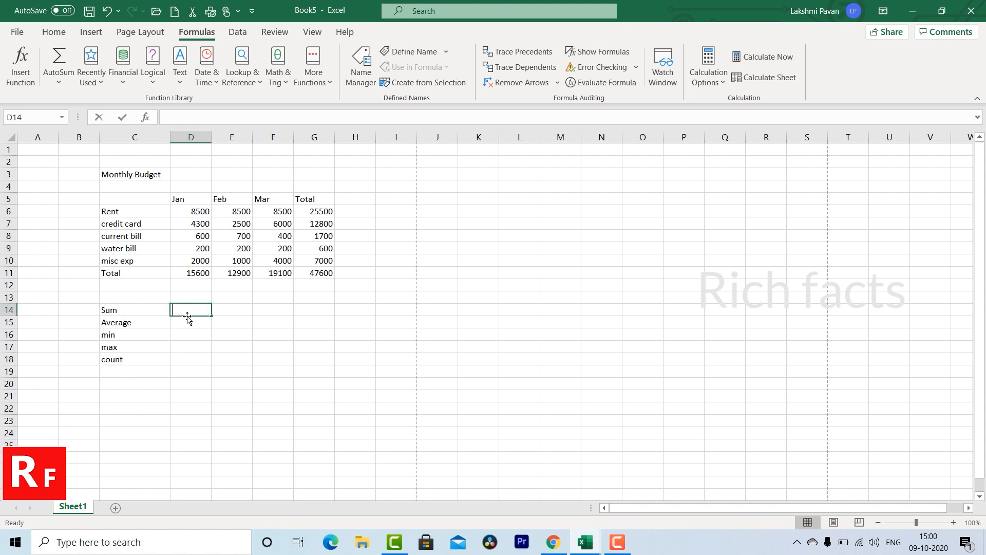
pyautogui.write('=sum')
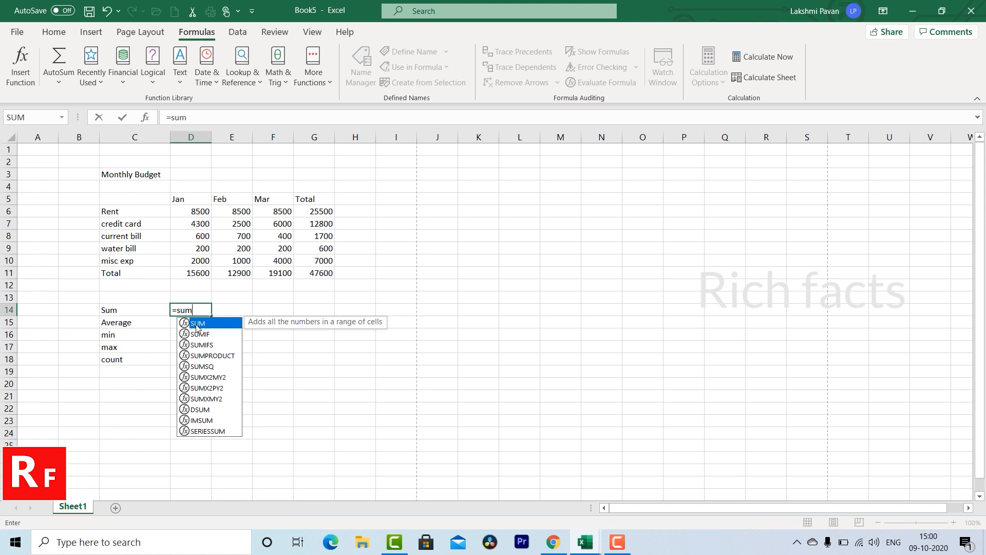
pyautogui.doubleClick(186, 322)
pyautogui.moveTo(191, 210); pyautogui.dragTo(182, 259)
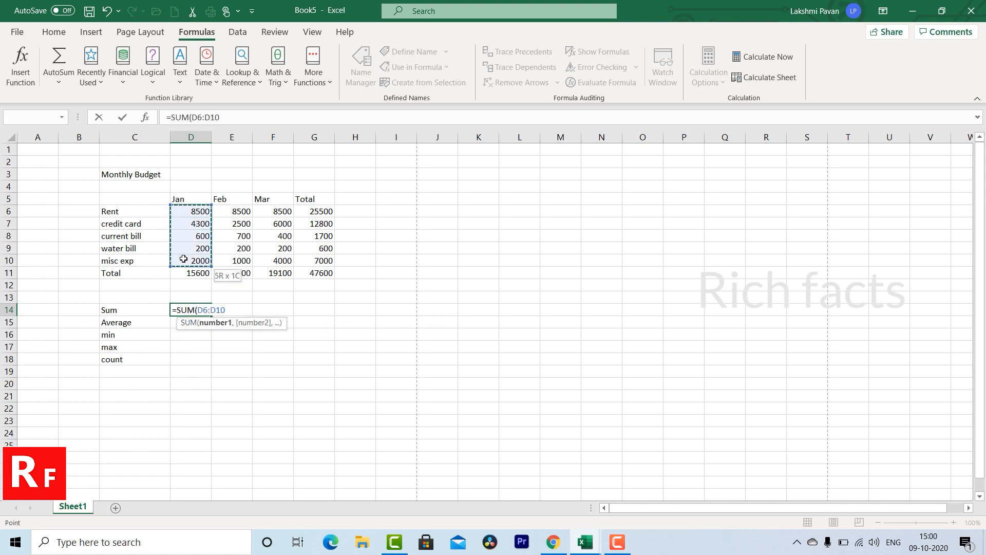
pyautogui.press('Return')
# Copy the January sum formula from D14 to E14 and F14 for February and March
pyautogui.click(190, 310)
pyautogui.hotkey('ctrl', 'c')
pyautogui.click(230, 311)
pyautogui.hotkey('ctrl', 'v')
pyautogui.click(264, 315)
pyautogui.hotkey('ctrl', 'v')
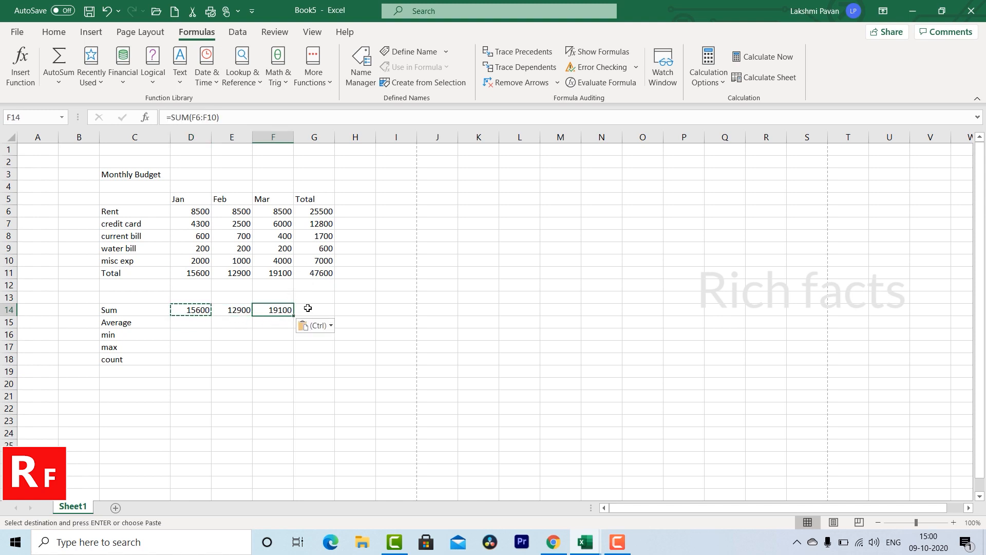
pyautogui.moveTo(182, 313); pyautogui.dragTo(272, 311)
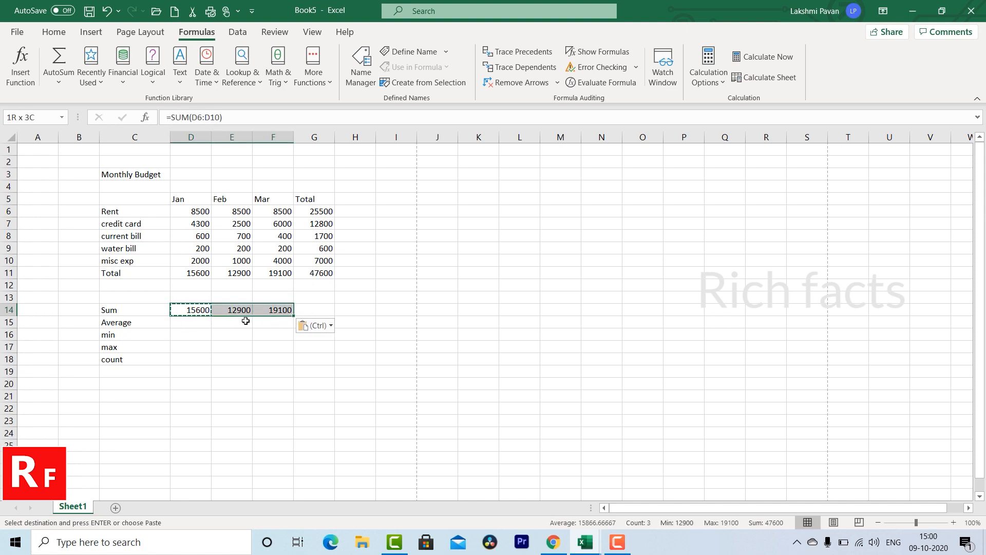
# Calculate the January average in cell D15 with =AVERAGE(D6:D10)
pyautogui.click(186, 329)
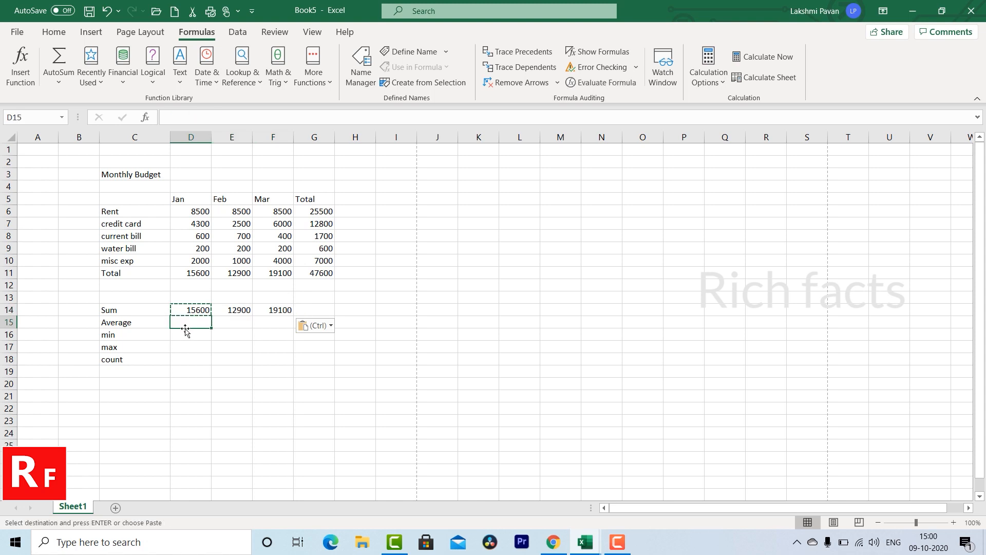
pyautogui.press('Escape')
pyautogui.press('Escape')
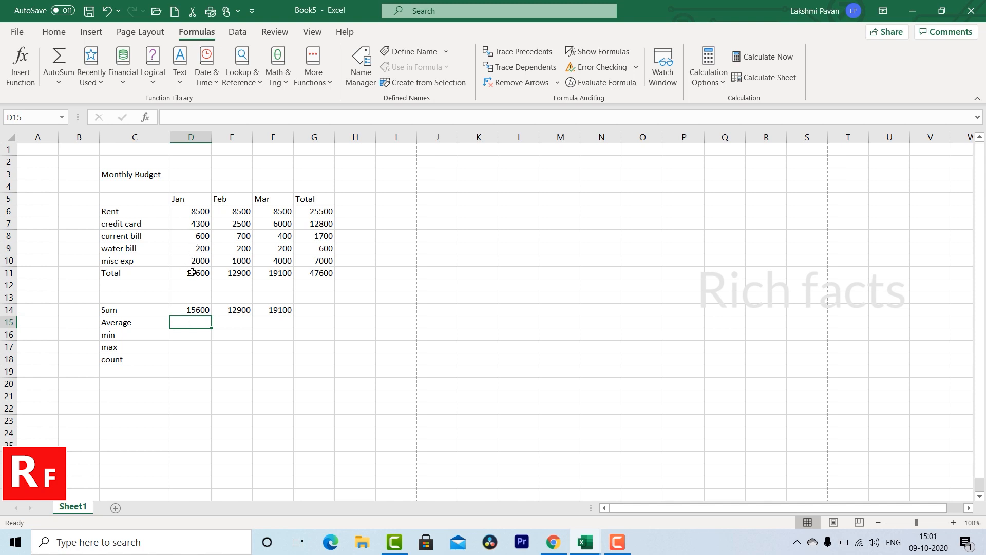
pyautogui.write('=ave')
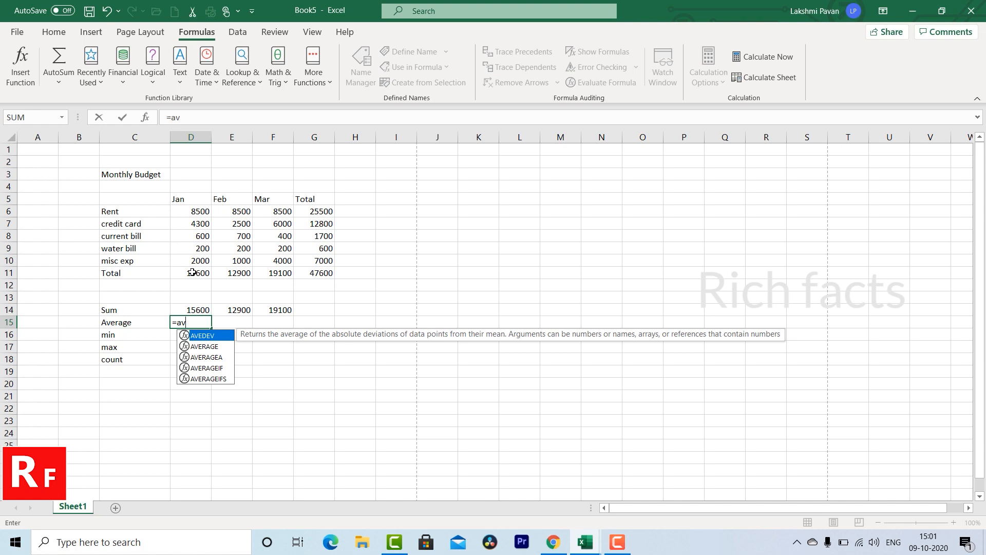
pyautogui.doubleClick(203, 346)
pyautogui.moveTo(197, 211); pyautogui.dragTo(197, 259)
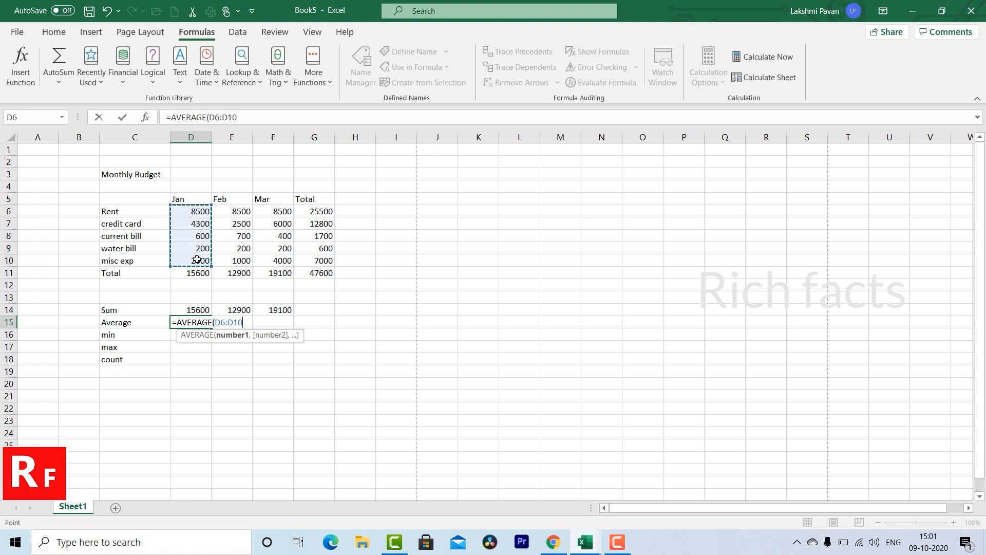
pyautogui.write(')')
pyautogui.press('Return')
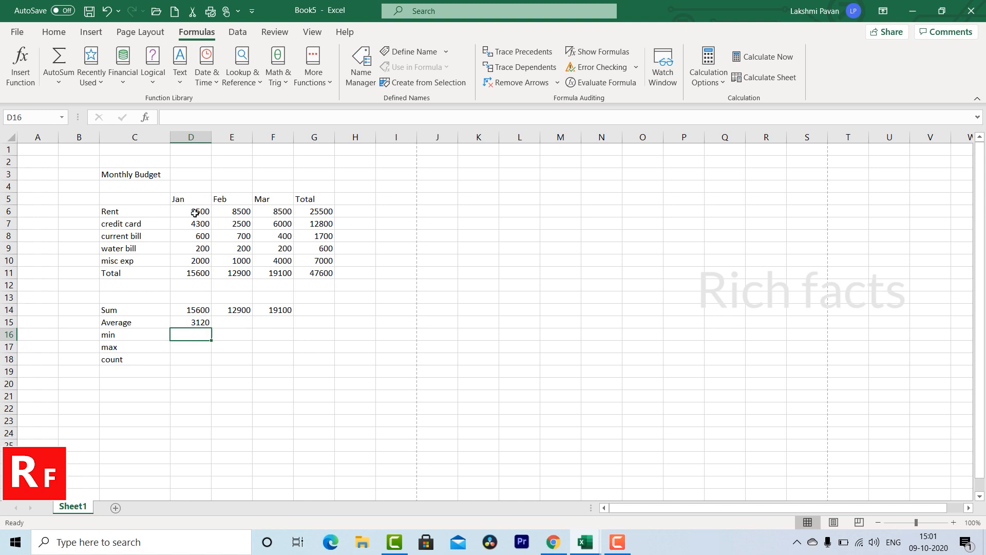
# Copy the average formula from D15 across to E15 and F15 for February and March
pyautogui.click(198, 322)
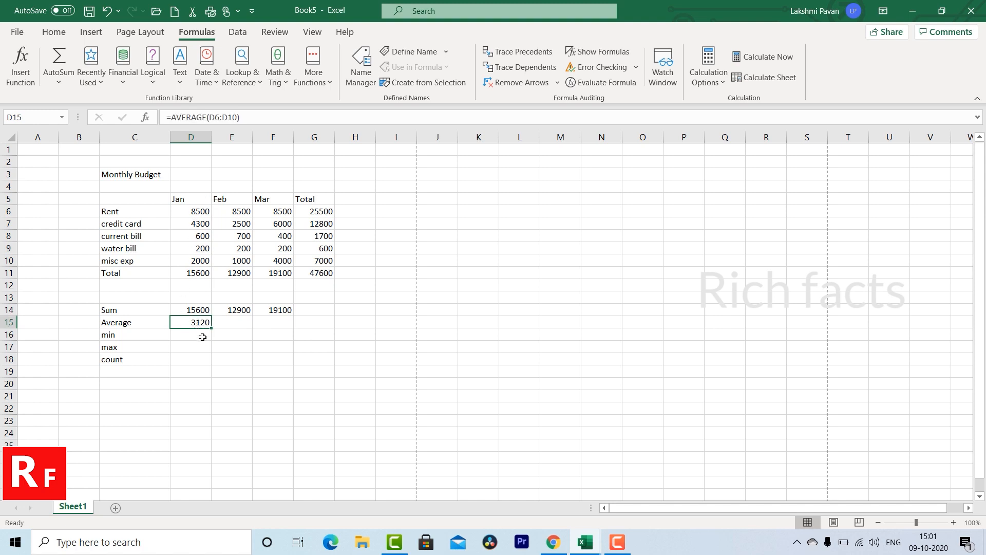
pyautogui.hotkey('ctrl', 'c')
pyautogui.click(228, 325)
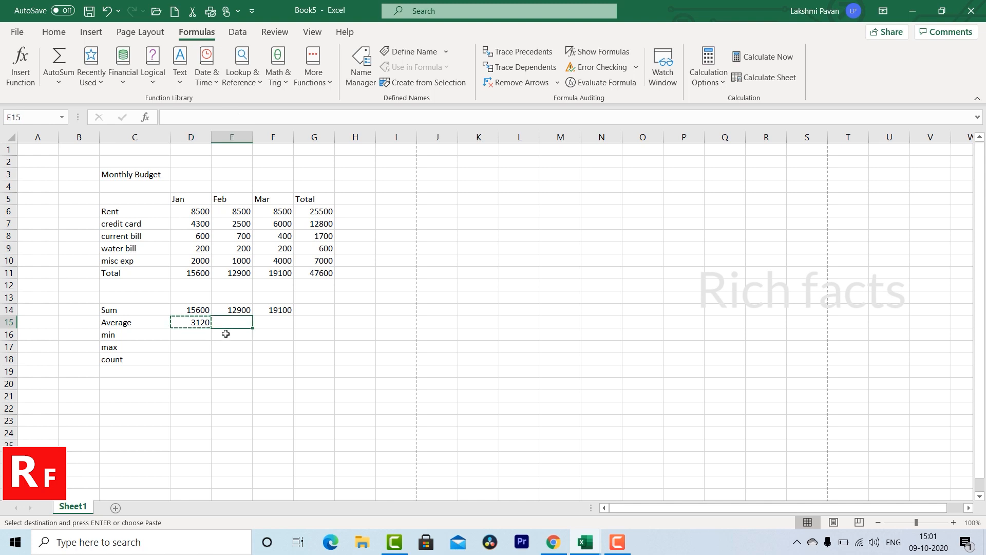
pyautogui.hotkey('ctrl', 'v')
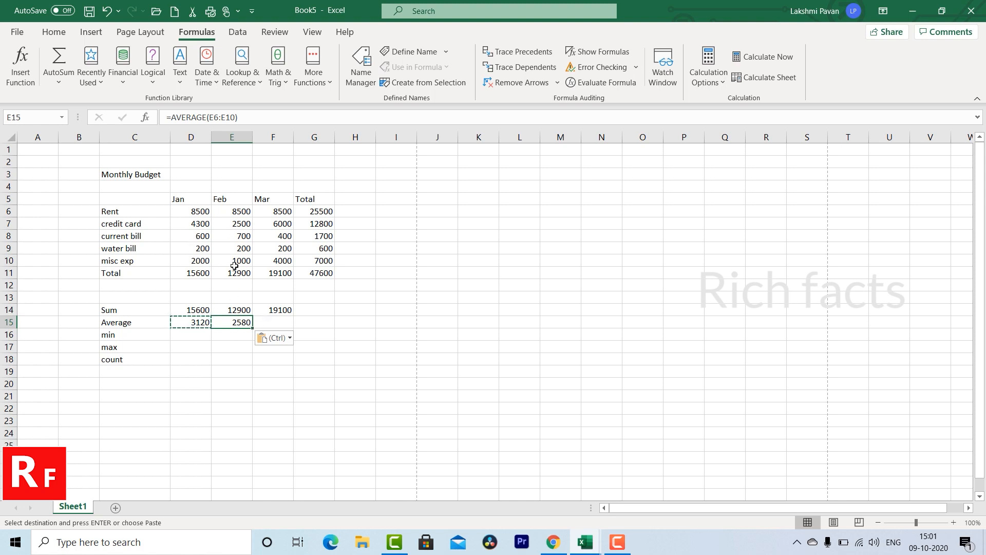
pyautogui.hotkey('ctrl', 'c')
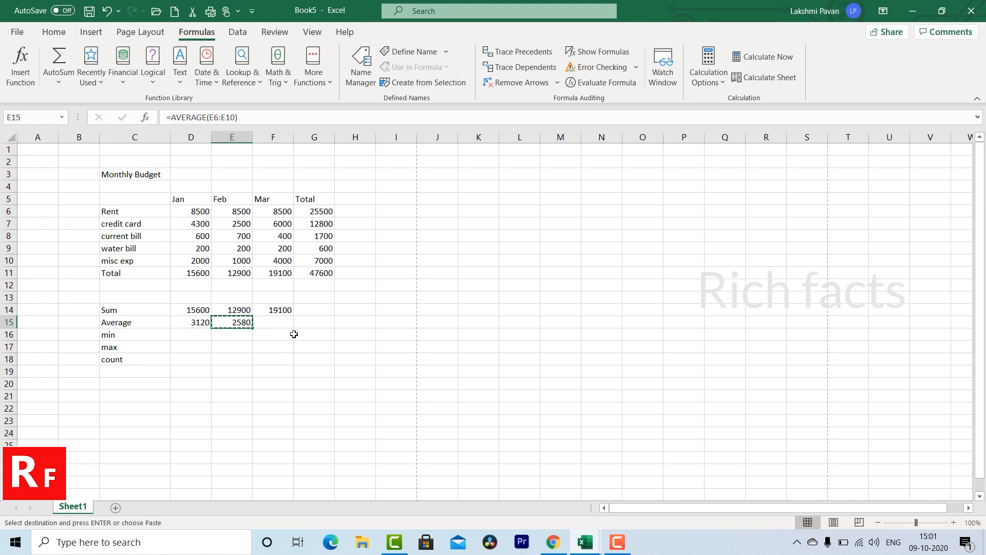
pyautogui.click(278, 324)
pyautogui.hotkey('ctrl', 'v')
pyautogui.click(276, 358)
# Enter =SUM(D6:D10)/5 in cell H15 as a manual January average and compare it with the AVERAGE formula in D15
pyautogui.click(359, 325)
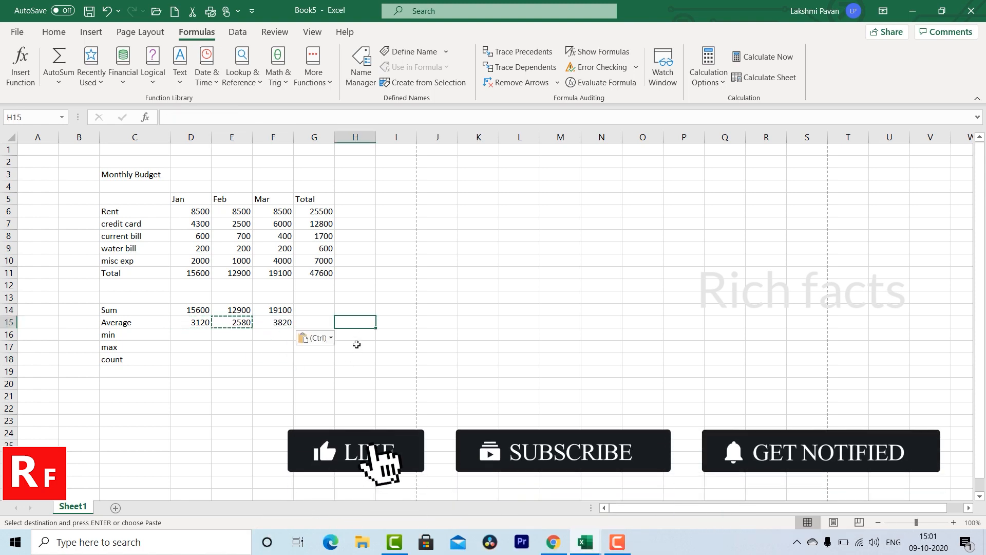
pyautogui.write('=')
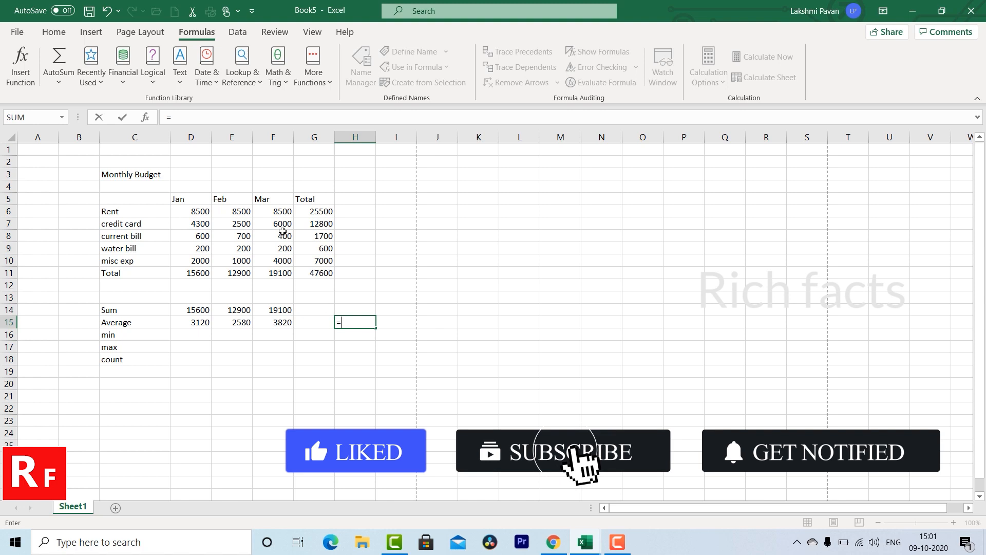
pyautogui.write('sum')
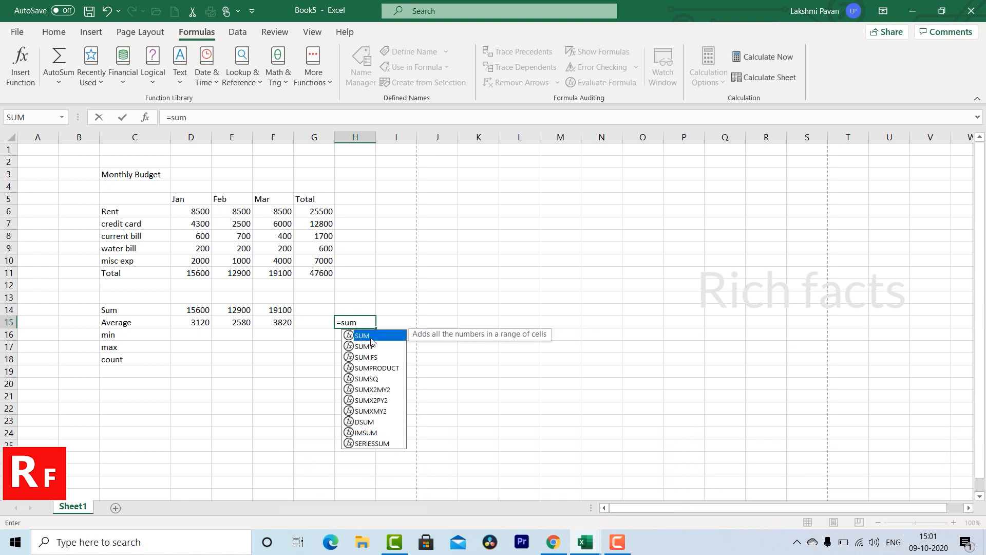
pyautogui.doubleClick(371, 337)
pyautogui.moveTo(198, 211); pyautogui.dragTo(200, 259)
pyautogui.write(')/5')
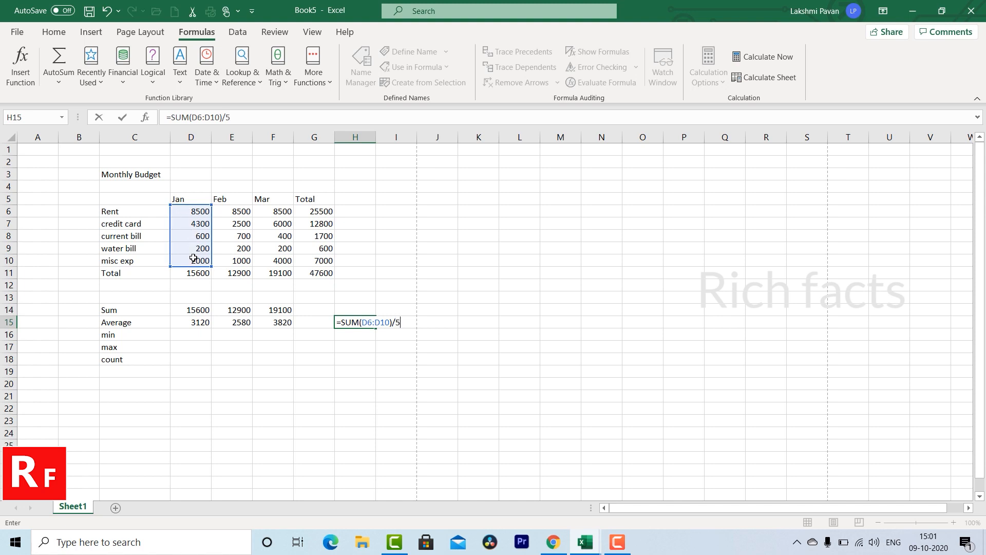
pyautogui.press('Return')
pyautogui.click(348, 324)
pyautogui.click(201, 323)
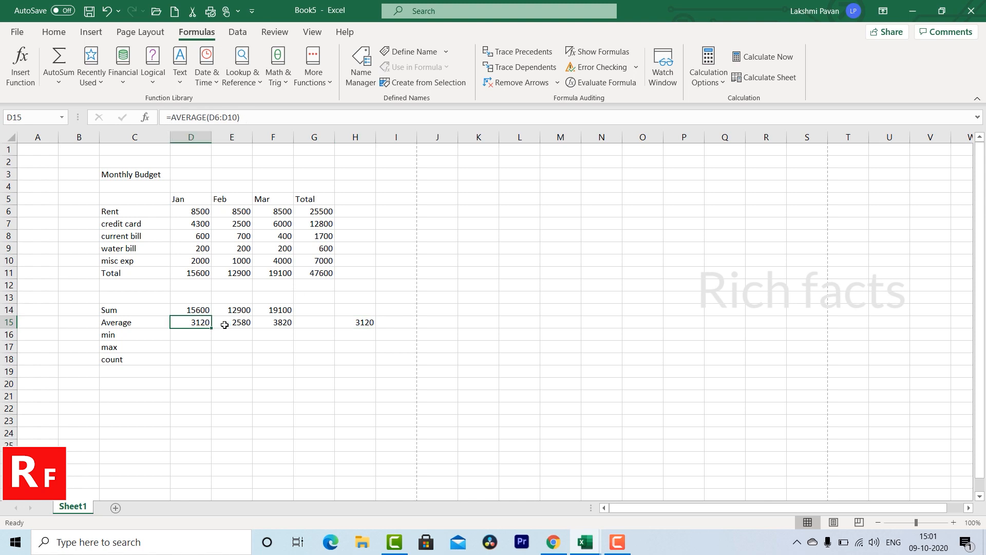
pyautogui.moveTo(193, 214); pyautogui.dragTo(199, 263)
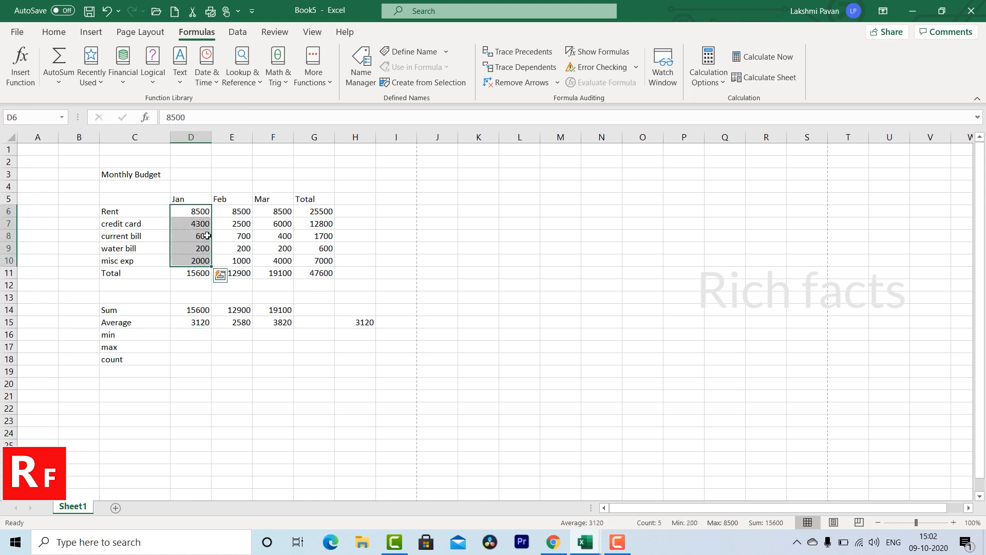
pyautogui.click(205, 249)
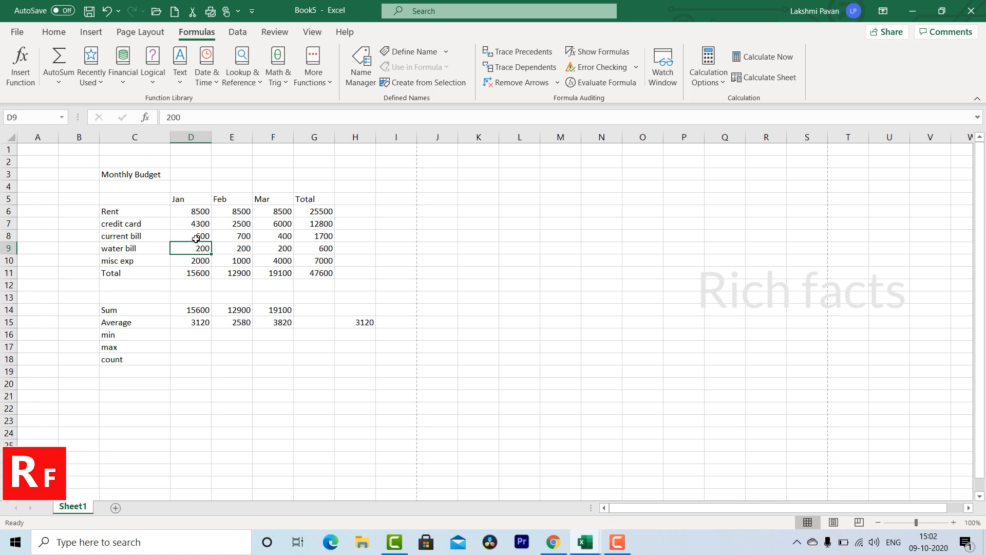
# Find the smallest January expense in cell D16 with =MIN(D6:D10)
pyautogui.click(183, 334)
pyautogui.write('=min')
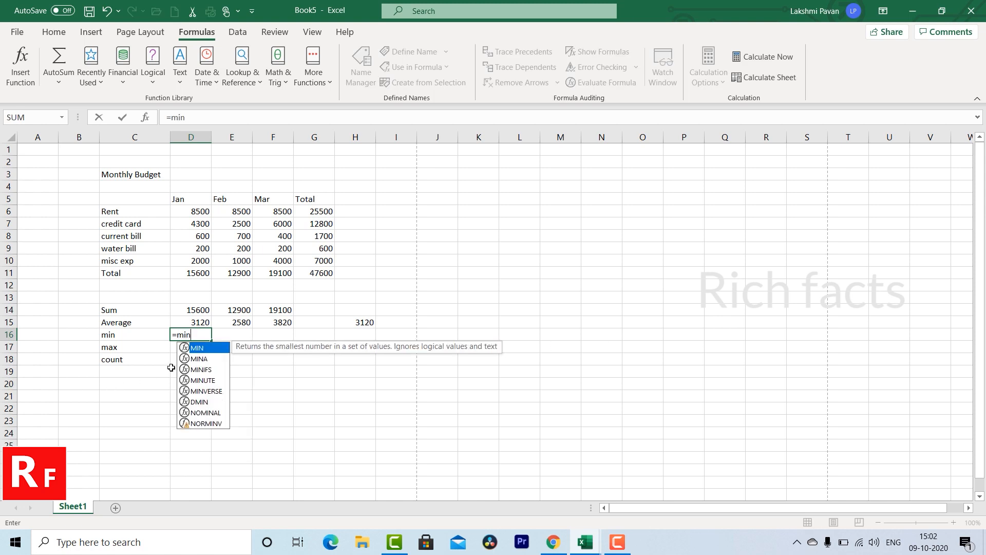
pyautogui.doubleClick(198, 351)
pyautogui.moveTo(201, 211); pyautogui.dragTo(206, 260)
pyautogui.write(')')
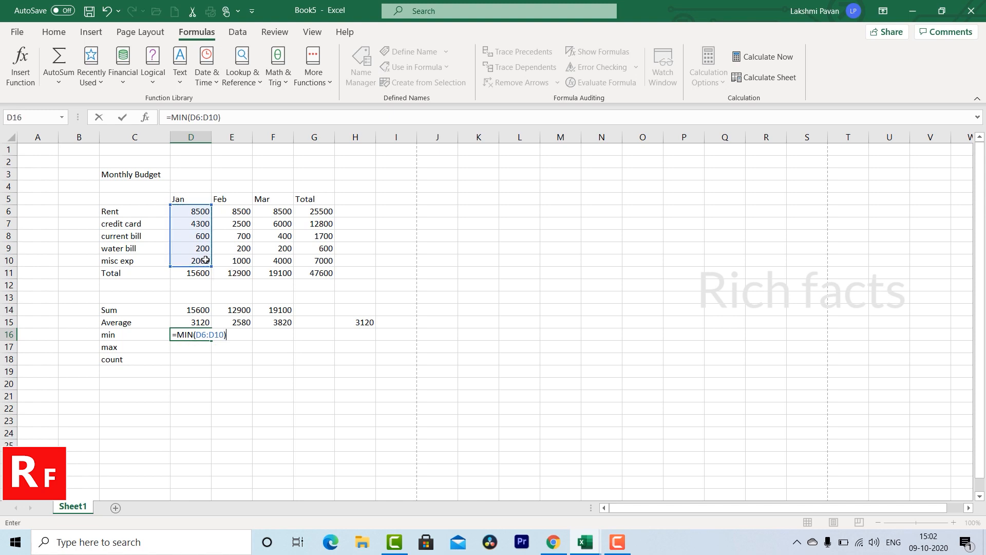
pyautogui.press('Return')
# Copy the minimum formula from D16 to E16 and F16 for February and March
pyautogui.click(199, 246)
pyautogui.hotkey('ctrl', 'c')
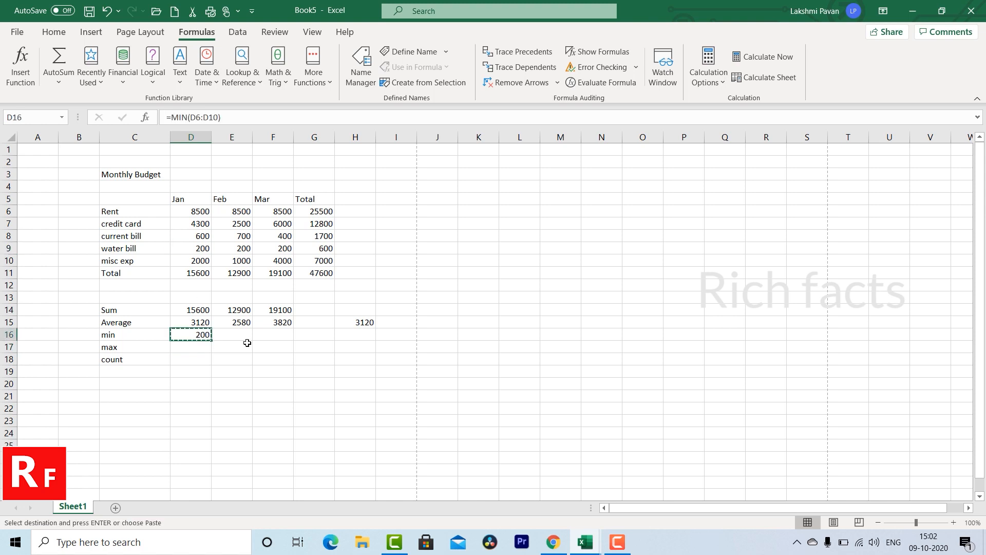
pyautogui.click(234, 334)
pyautogui.hotkey('ctrl', 'v')
pyautogui.click(267, 334)
pyautogui.hotkey('ctrl', 'v')
pyautogui.click(311, 360)
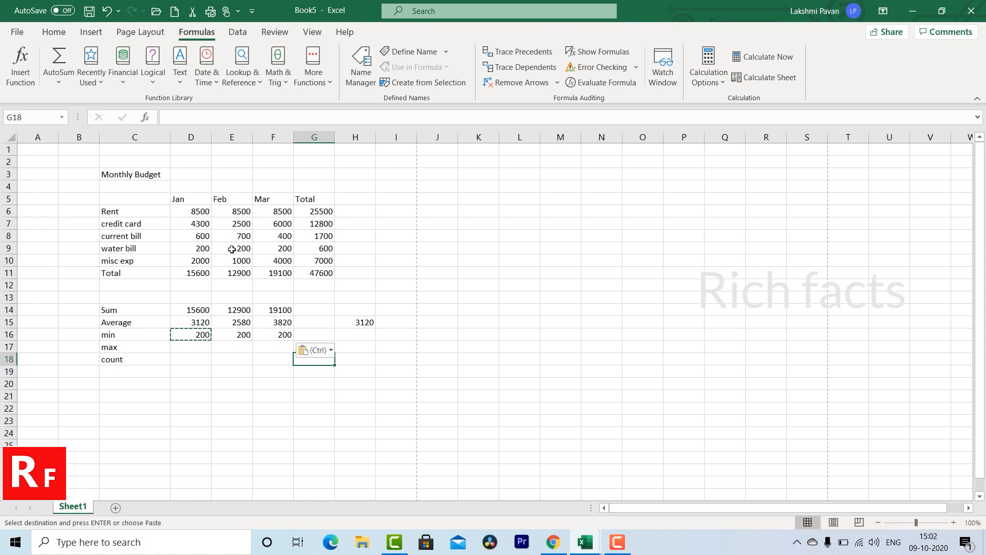
# Find the largest January expense in cell D17 with =MAX(D6:D10)
pyautogui.click(198, 347)
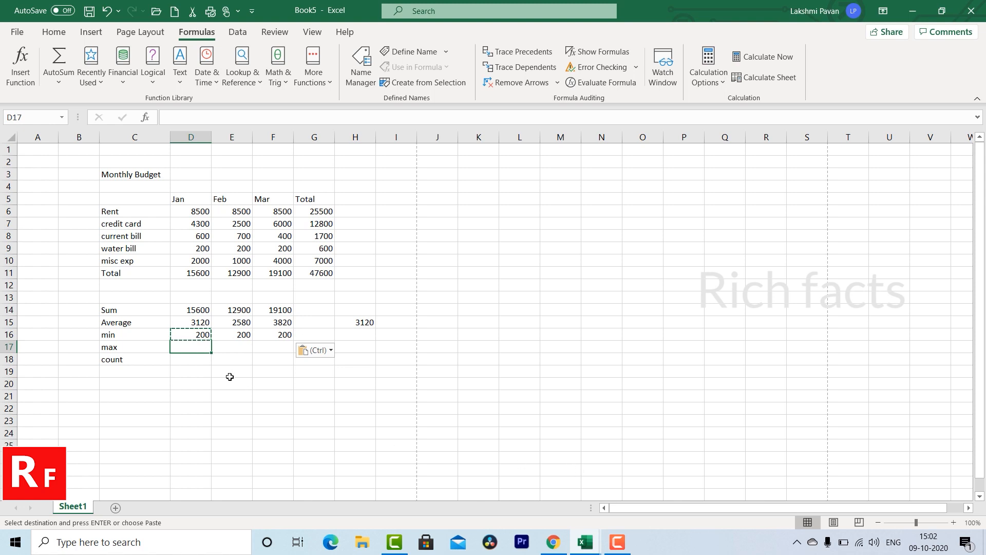
pyautogui.write('=max')
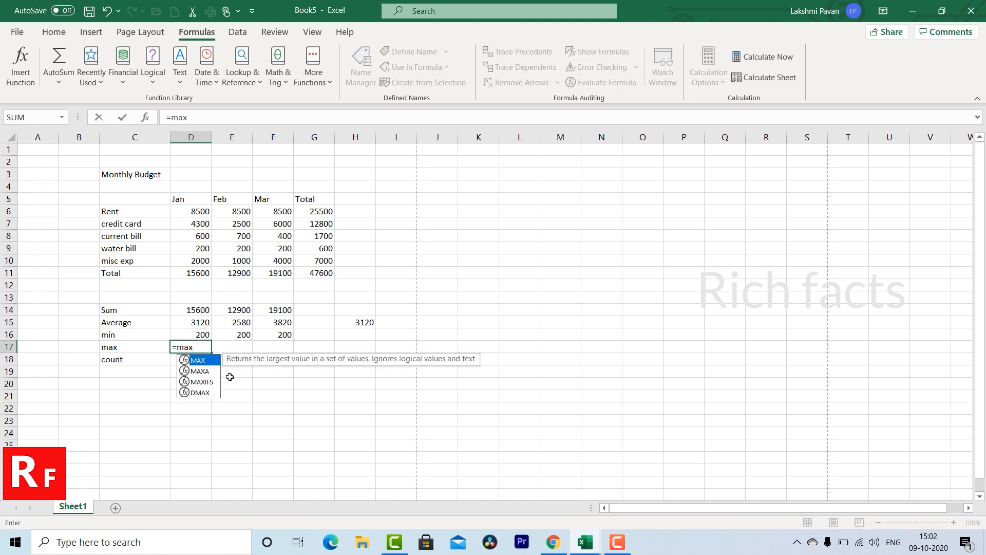
pyautogui.doubleClick(204, 361)
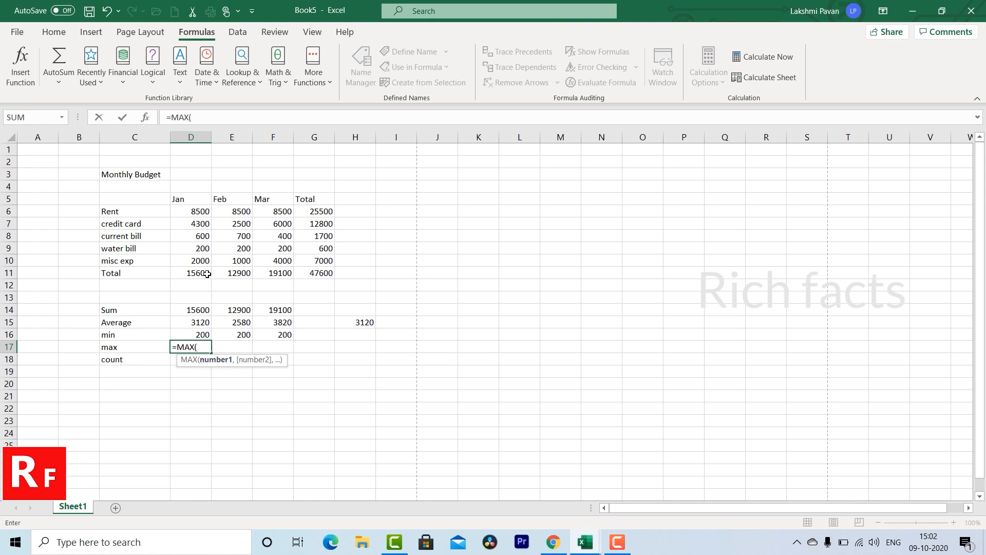
pyautogui.moveTo(194, 215); pyautogui.dragTo(203, 258)
pyautogui.write(')')
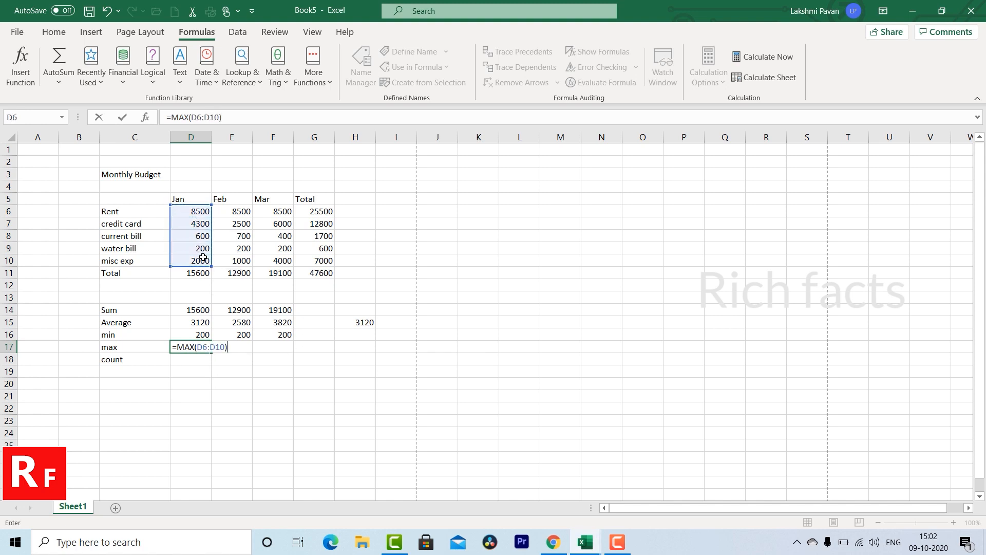
pyautogui.press('Return')
# Copy the maximum formula from D17 to E17 and F17 for February and March
pyautogui.click(192, 344)
pyautogui.hotkey('ctrl', 'c')
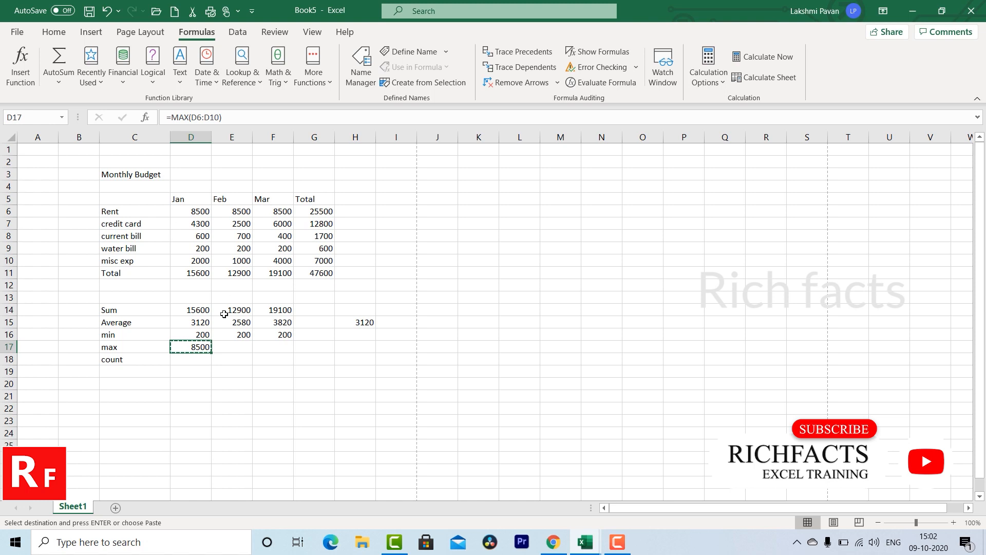
pyautogui.click(224, 348)
pyautogui.hotkey('ctrl', 'v')
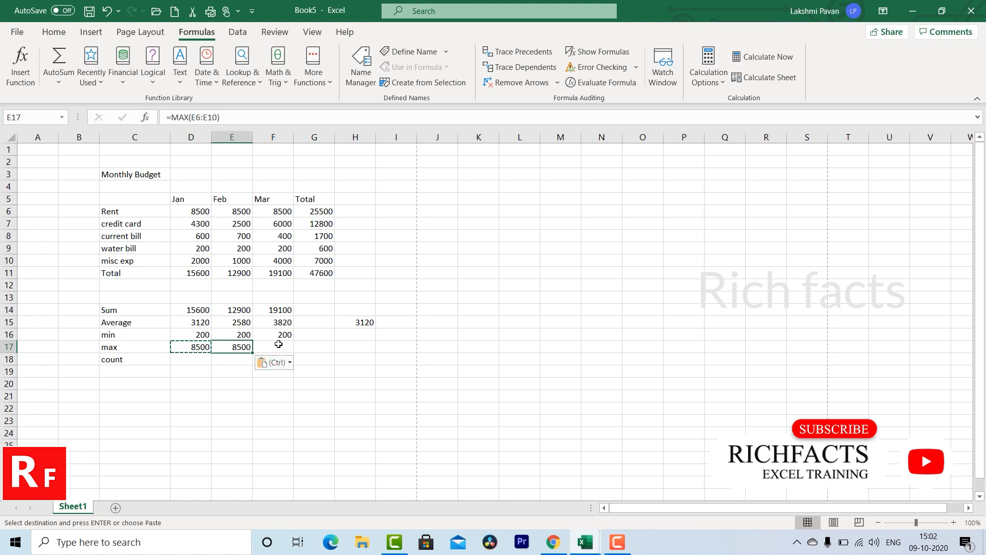
pyautogui.click(287, 350)
pyautogui.hotkey('ctrl', 'v')
# Go through the January expenses in D6:D10 one by one to see which entries need counting
pyautogui.click(204, 360)
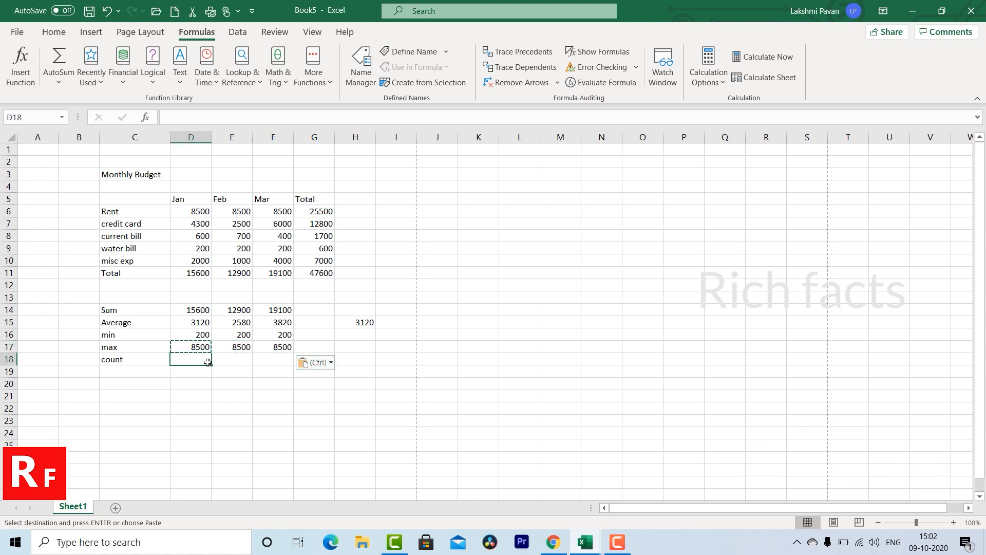
pyautogui.moveTo(194, 210); pyautogui.dragTo(195, 261)
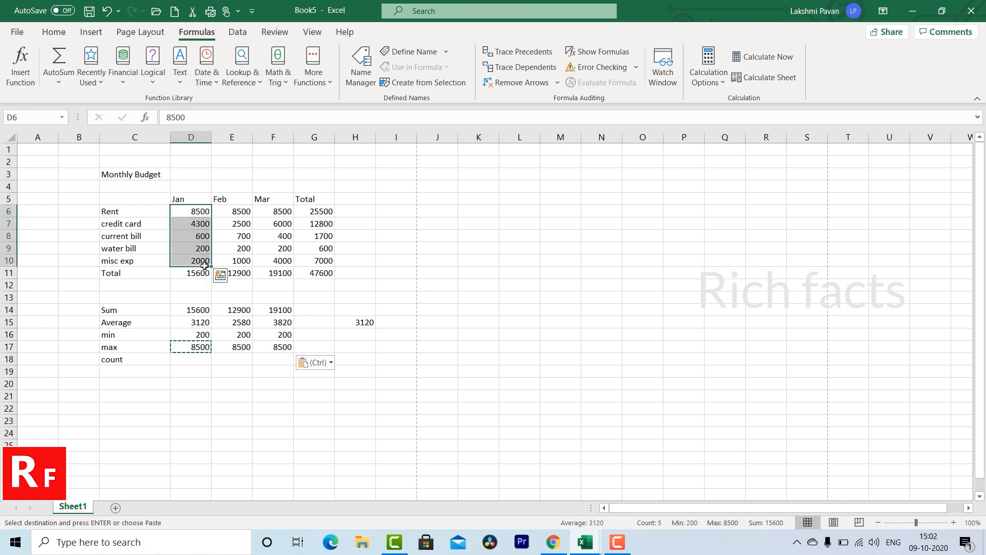
pyautogui.click(195, 213)
pyautogui.click(197, 224)
pyautogui.click(197, 236)
pyautogui.click(194, 249)
pyautogui.click(195, 261)
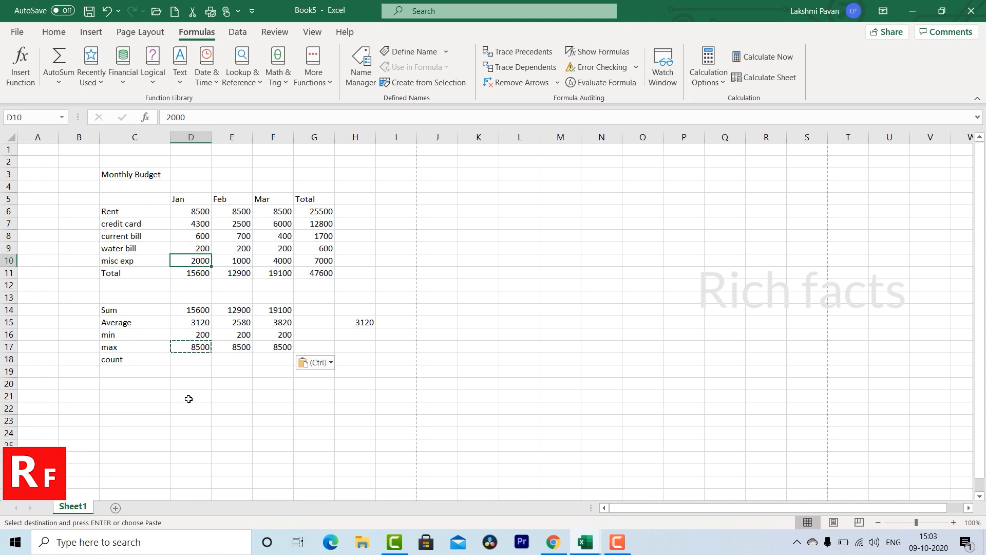
# Count the January expense entries in cell D18 with =COUNT(D6:D10)
pyautogui.click(173, 361)
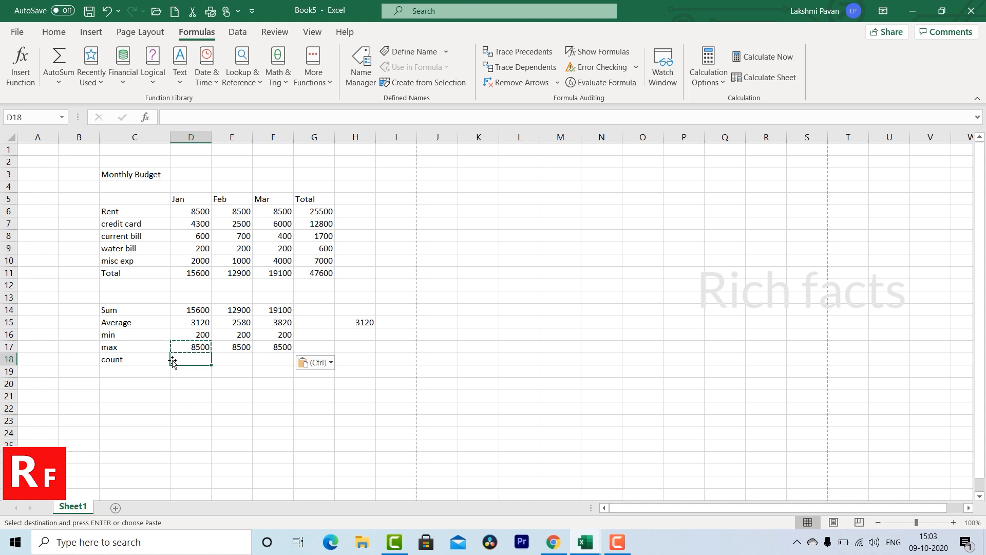
pyautogui.write('=count')
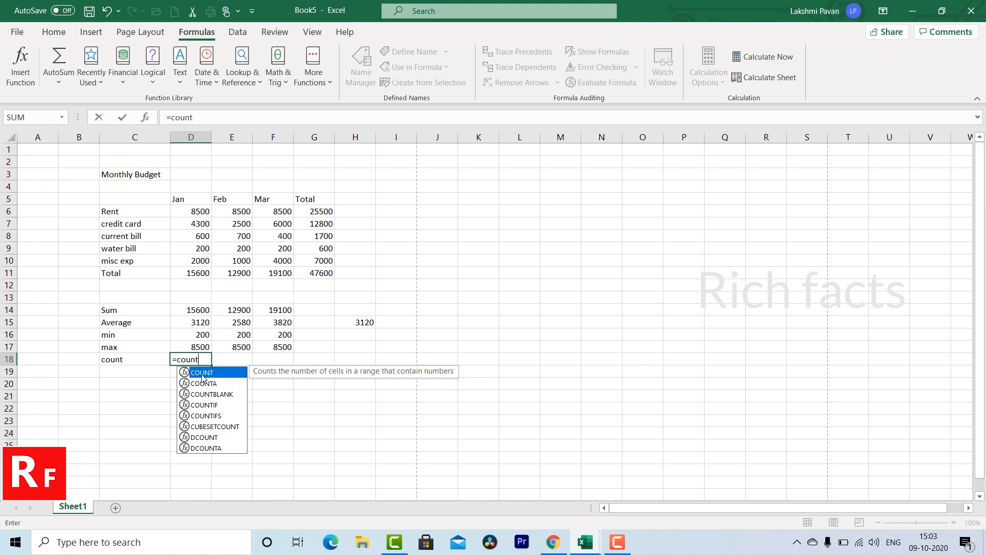
pyautogui.doubleClick(203, 378)
pyautogui.moveTo(191, 210); pyautogui.dragTo(188, 260)
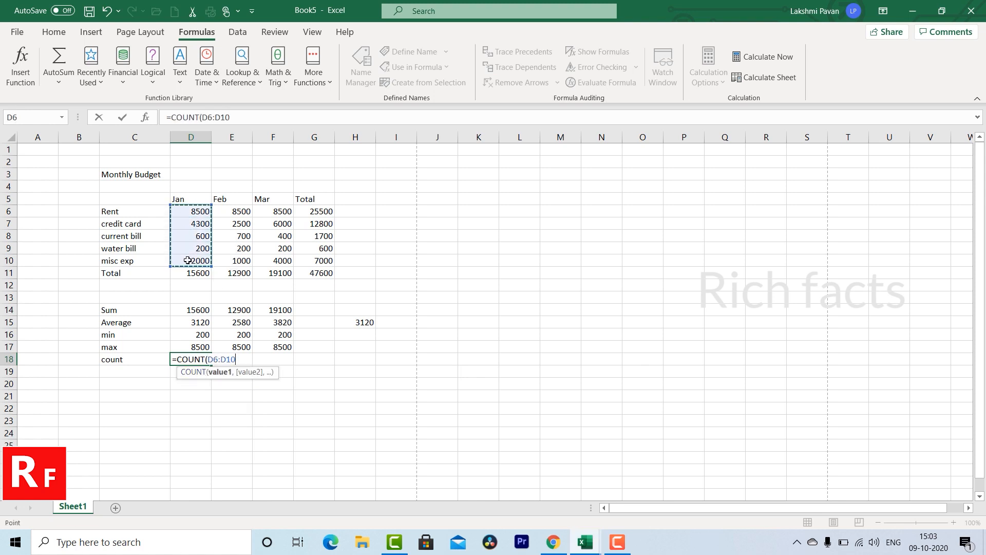
pyautogui.write(')')
pyautogui.press('Return')
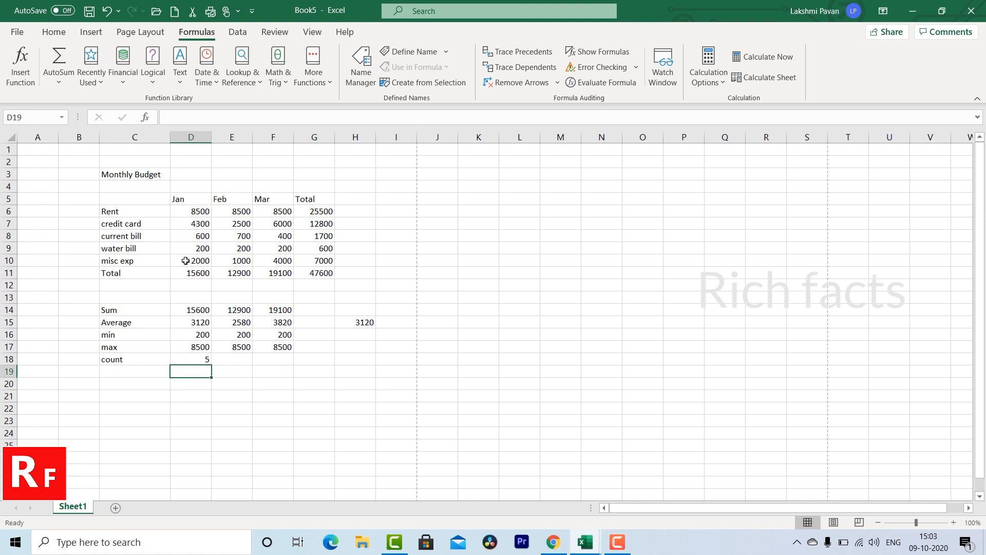
# Copy the count formula from D18 to E18 and F18 for February and March
pyautogui.click(189, 360)
pyautogui.hotkey('ctrl', 'c')
pyautogui.click(244, 360)
pyautogui.hotkey('ctrl', 'v')
pyautogui.click(271, 358)
pyautogui.hotkey('ctrl', 'v')
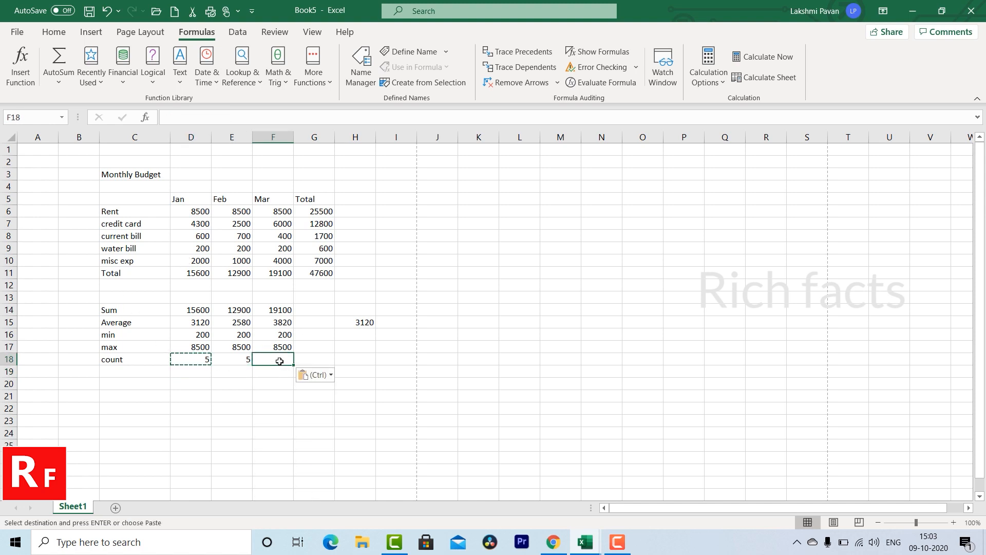
# Review the January, February and March expense ranges in rows 6 to 10 and the monthly totals in row 11
pyautogui.click(387, 324)
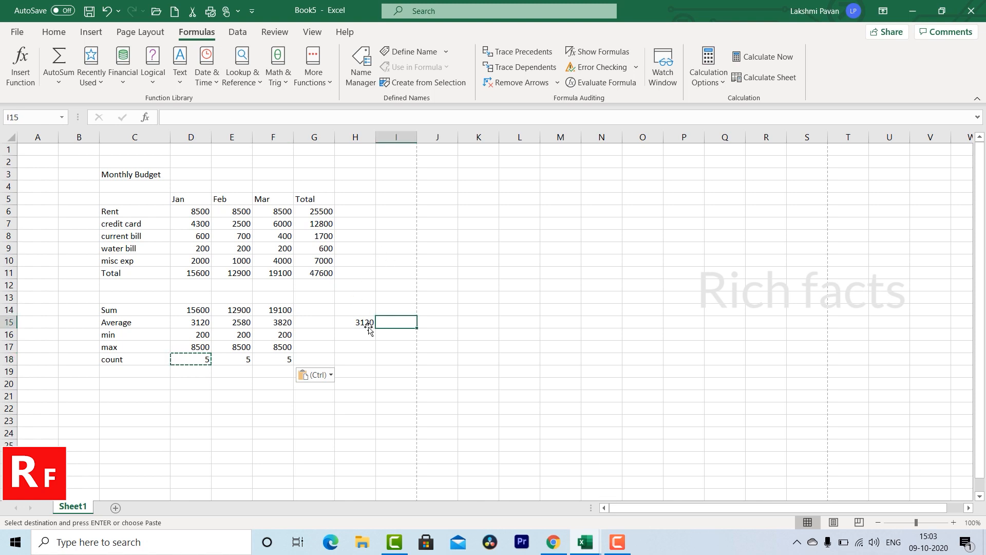
pyautogui.click(270, 277)
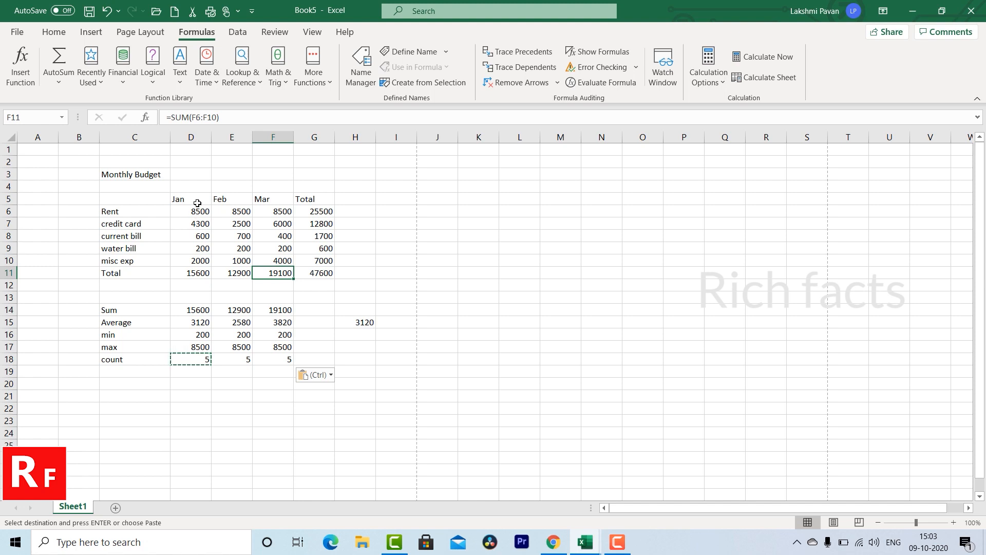
pyautogui.moveTo(200, 210); pyautogui.dragTo(204, 259)
pyautogui.moveTo(200, 210); pyautogui.dragTo(201, 255)
pyautogui.click(202, 274)
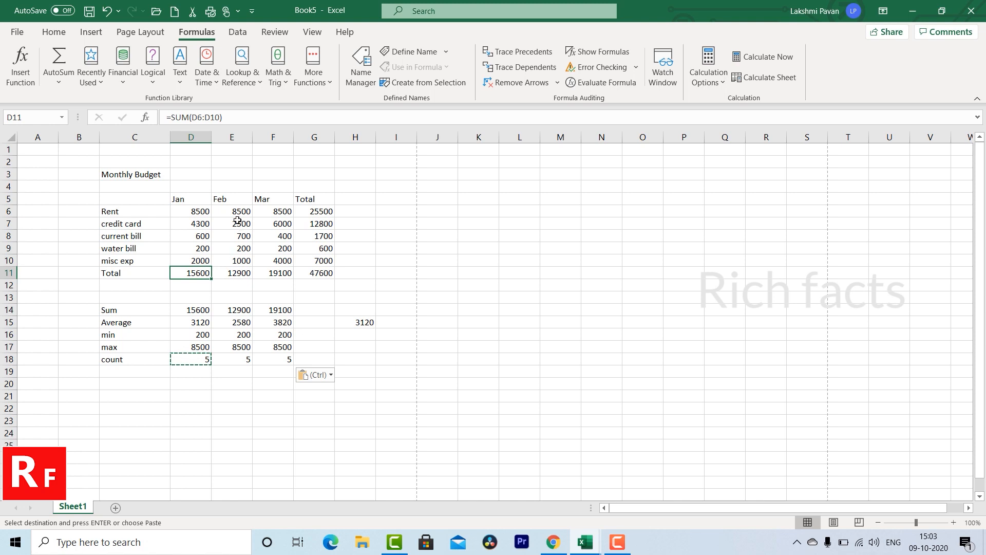
pyautogui.moveTo(195, 211); pyautogui.dragTo(200, 261)
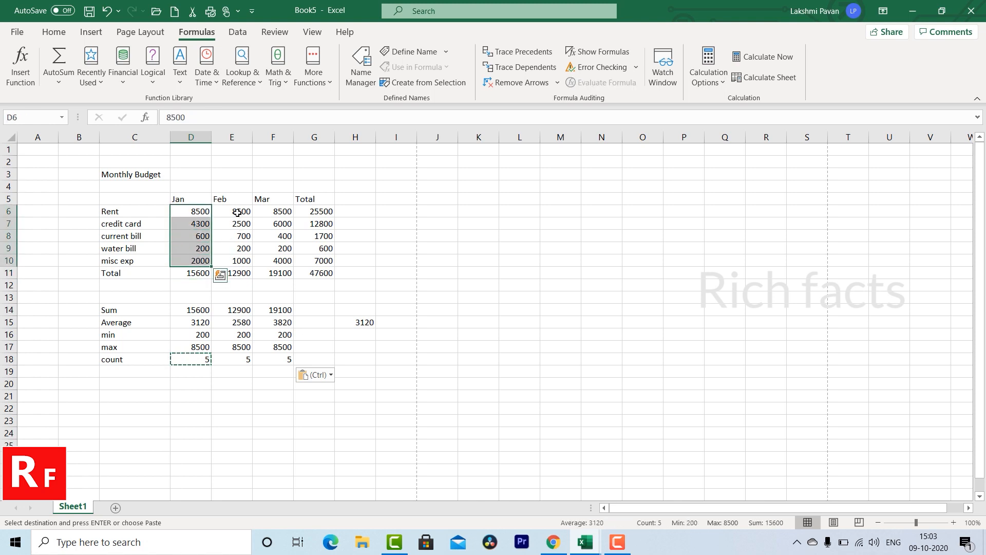
pyautogui.moveTo(238, 212); pyautogui.dragTo(239, 259)
pyautogui.moveTo(272, 212); pyautogui.dragTo(291, 257)
# Add the column heading Percentage in cell H5, beside Total
pyautogui.click(339, 199)
pyautogui.write('P')
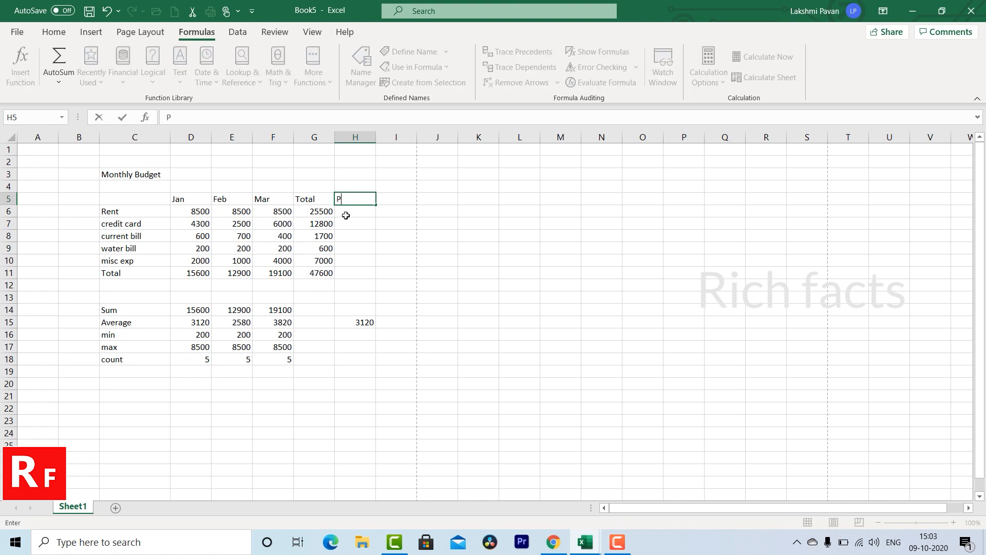
pyautogui.write('ercentage')
pyautogui.press('Return')
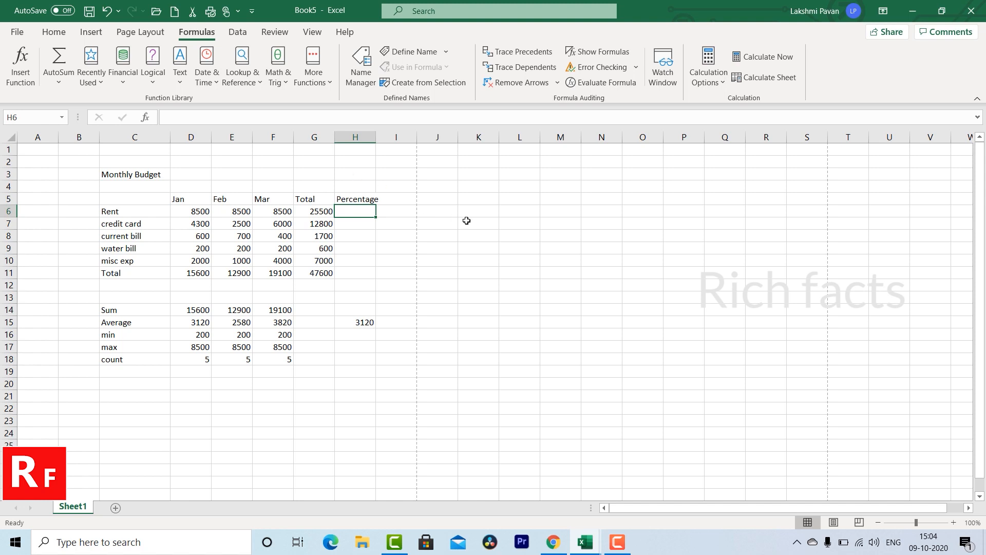
pyautogui.click(483, 214)
pyautogui.write('=')
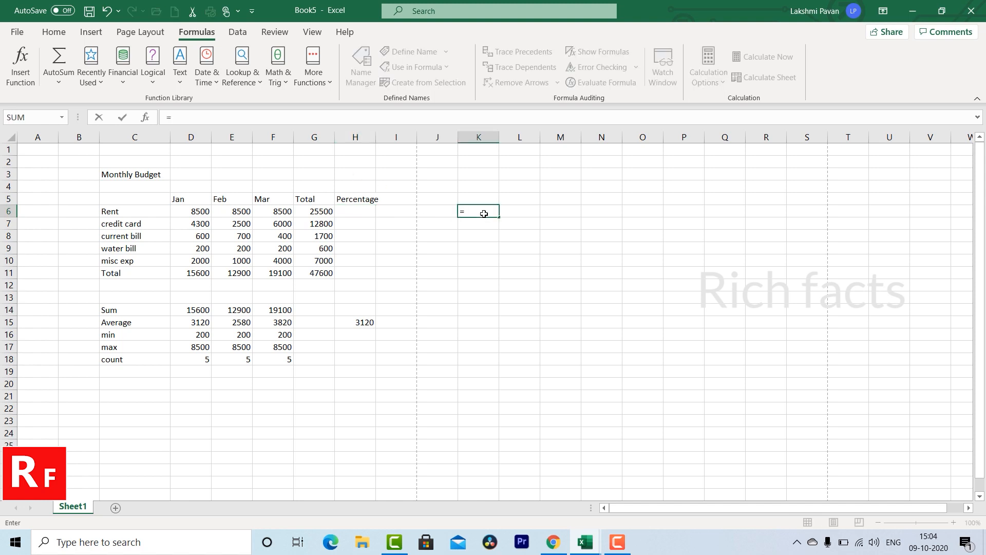
pyautogui.write('25500/476008100')
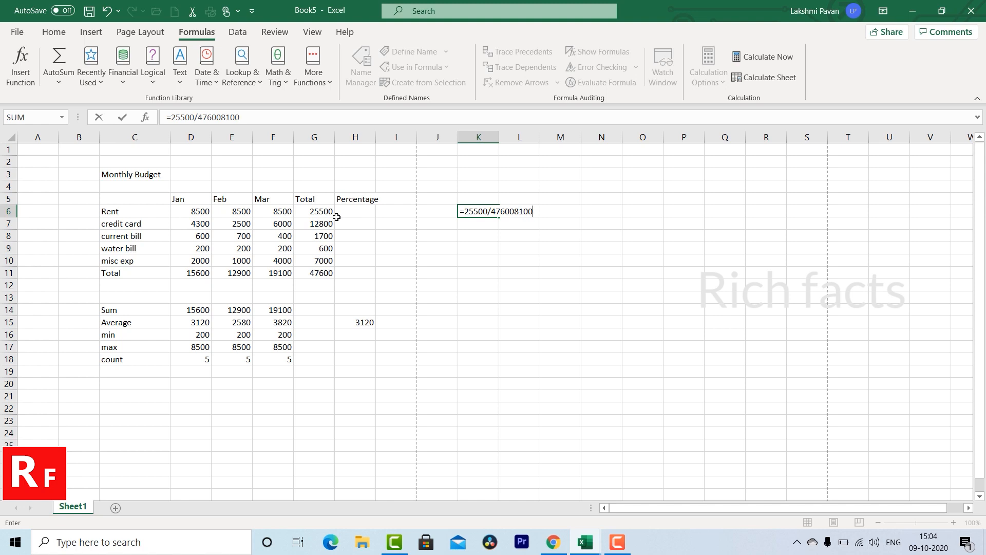
pyautogui.press('Return')
pyautogui.press('Up')
pyautogui.press('Delete')
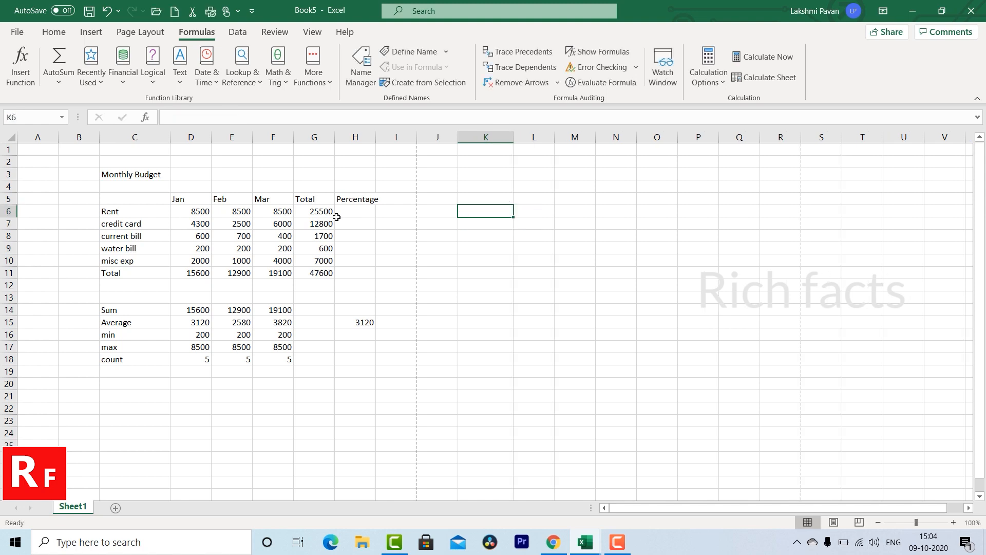
# Enter =25500/47600 in cell K6 as a manual calculation of Rent's share of the grand total
pyautogui.write('=25')
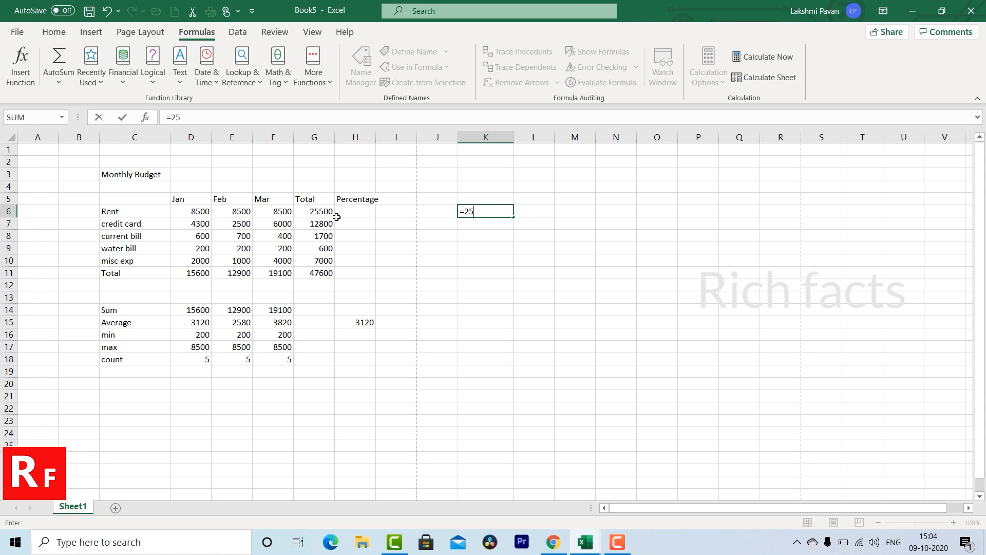
pyautogui.write('500')
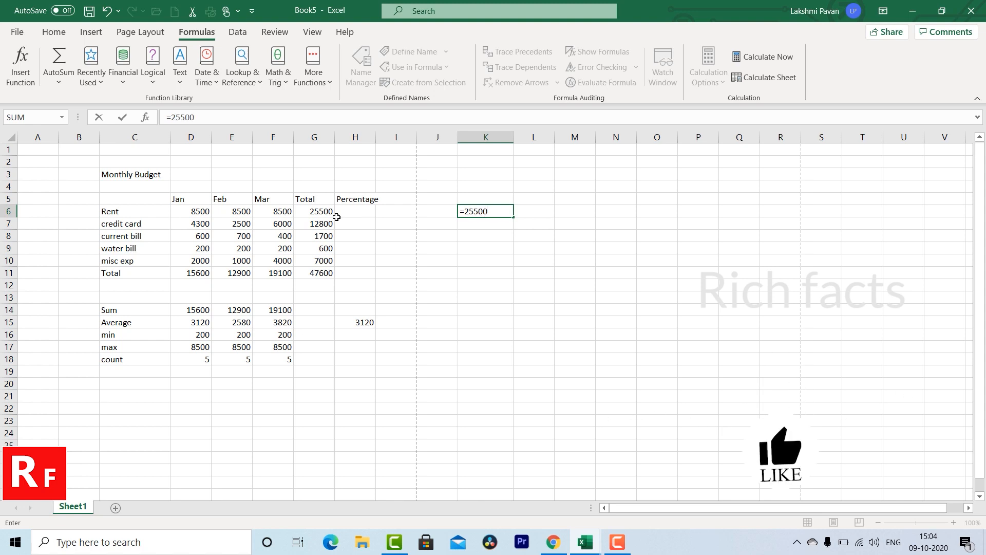
pyautogui.write('/4')
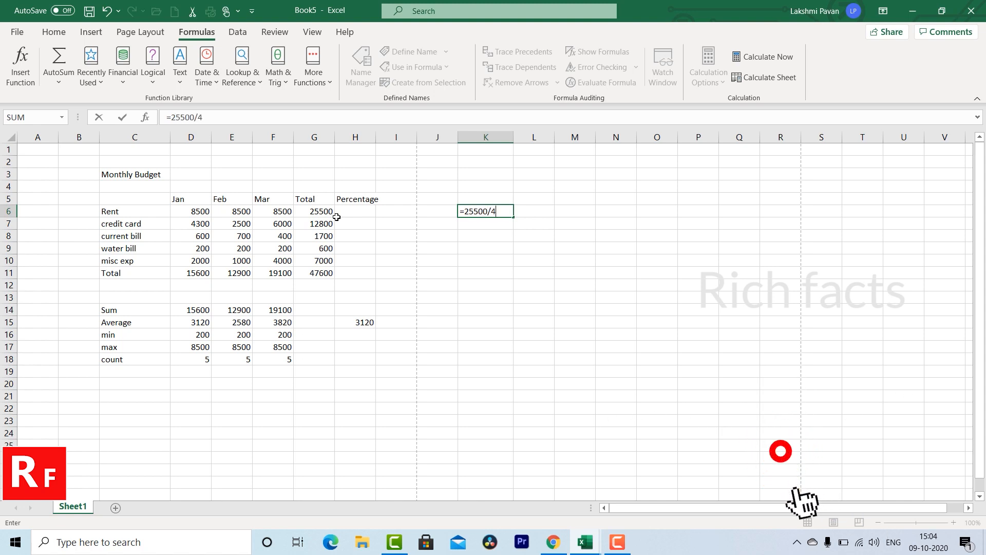
pyautogui.write('7600')
pyautogui.press('Return')
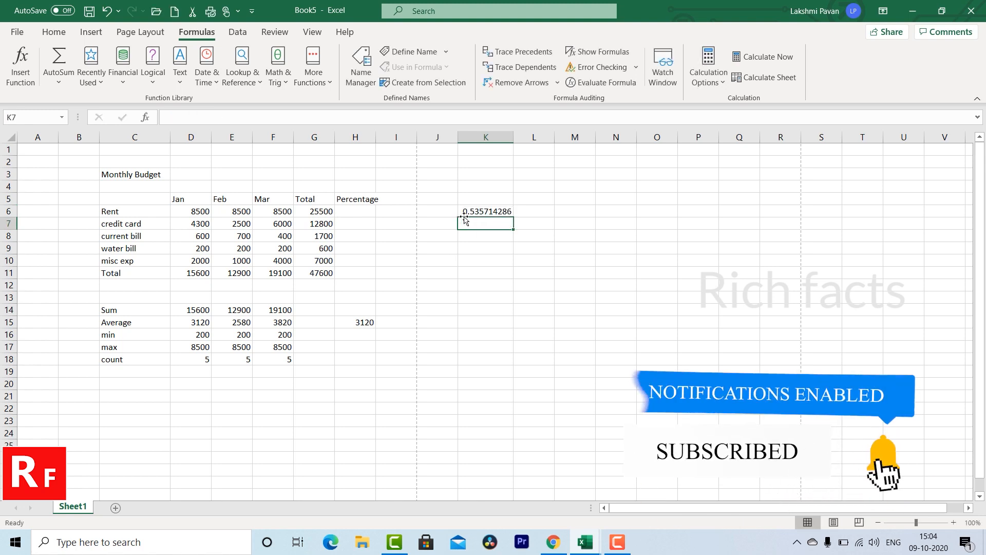
pyautogui.click(476, 211)
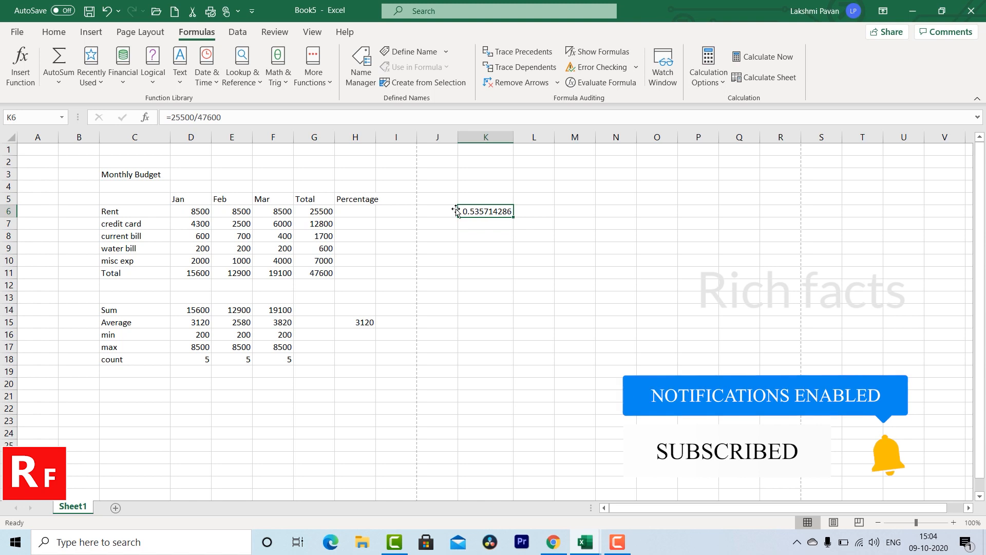
pyautogui.click(54, 32)
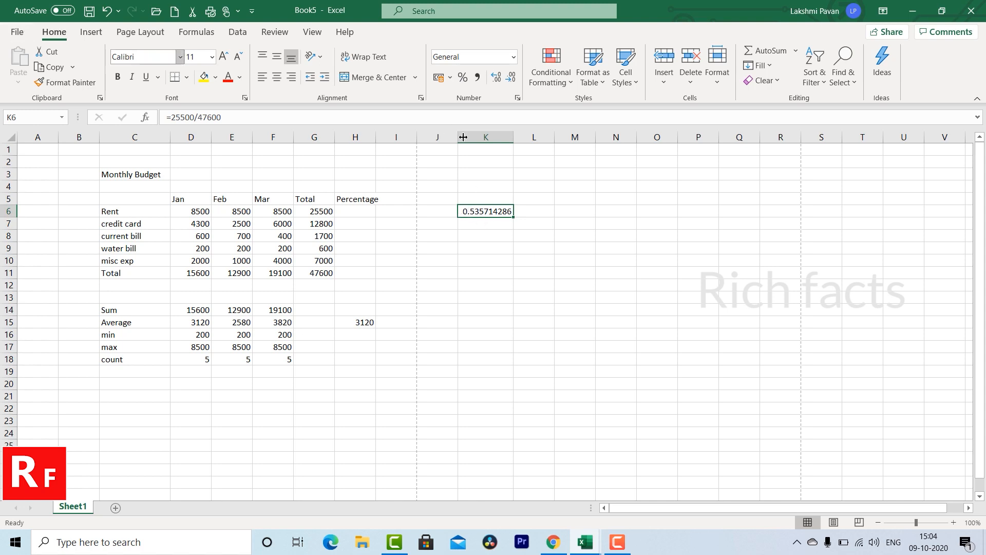
# Calculate Rent's share of the grand total in cell H6 with =G6/G11
pyautogui.click(352, 212)
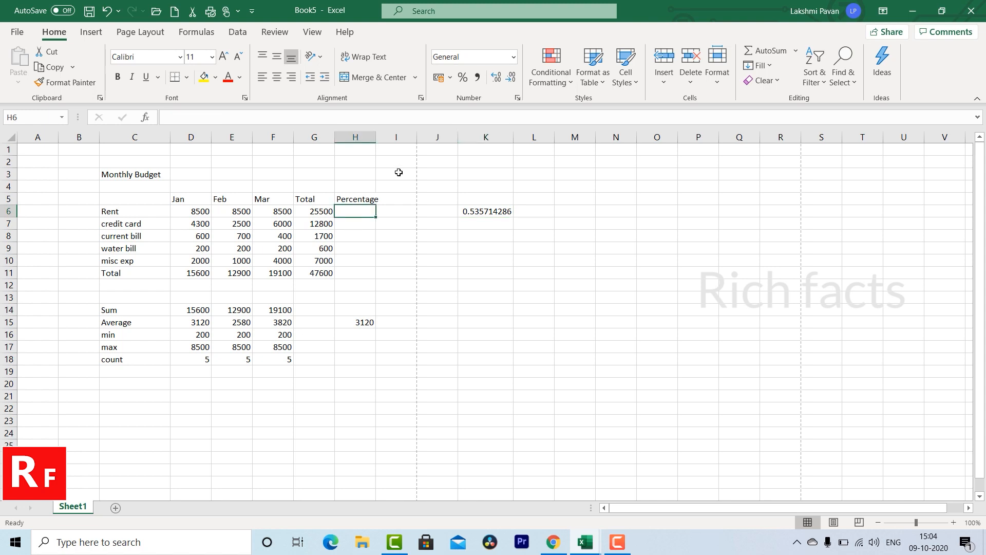
pyautogui.write('=')
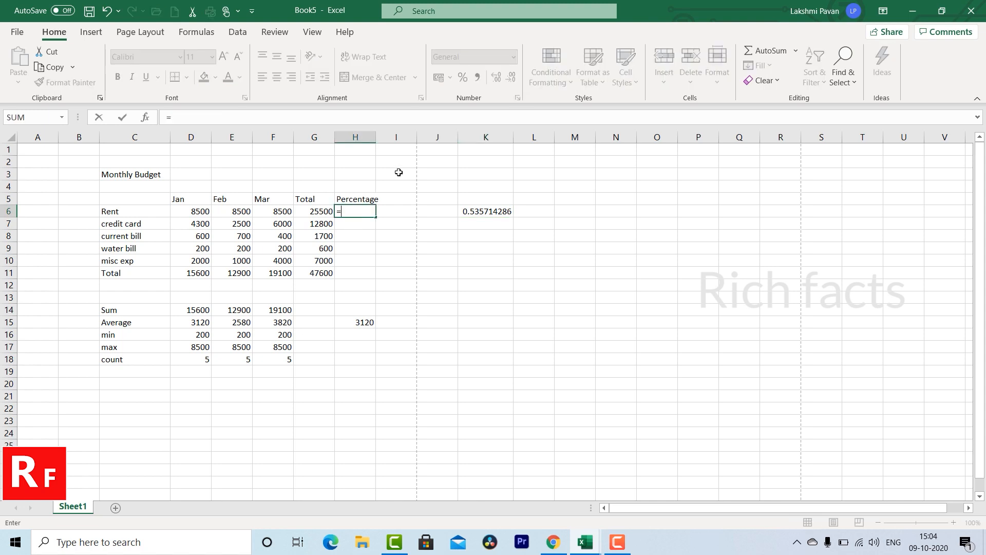
pyautogui.click(318, 213)
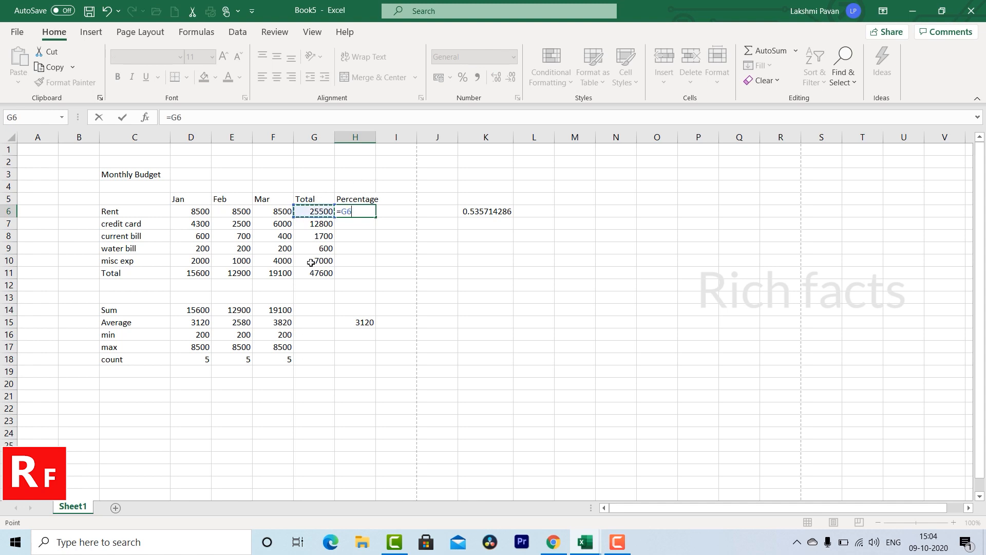
pyautogui.write('/')
pyautogui.click(319, 275)
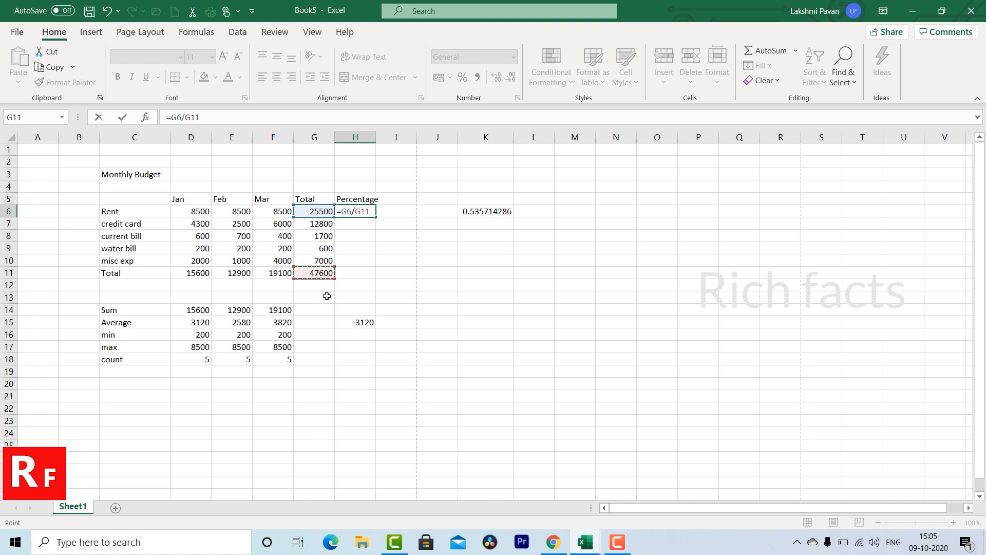
pyautogui.press('Return')
# Copy the percentage formula from H6 down to H7:H11 for the remaining expenses and the Total row
pyautogui.click(356, 211)
pyautogui.hotkey('ctrl', 'c')
pyautogui.click(349, 226)
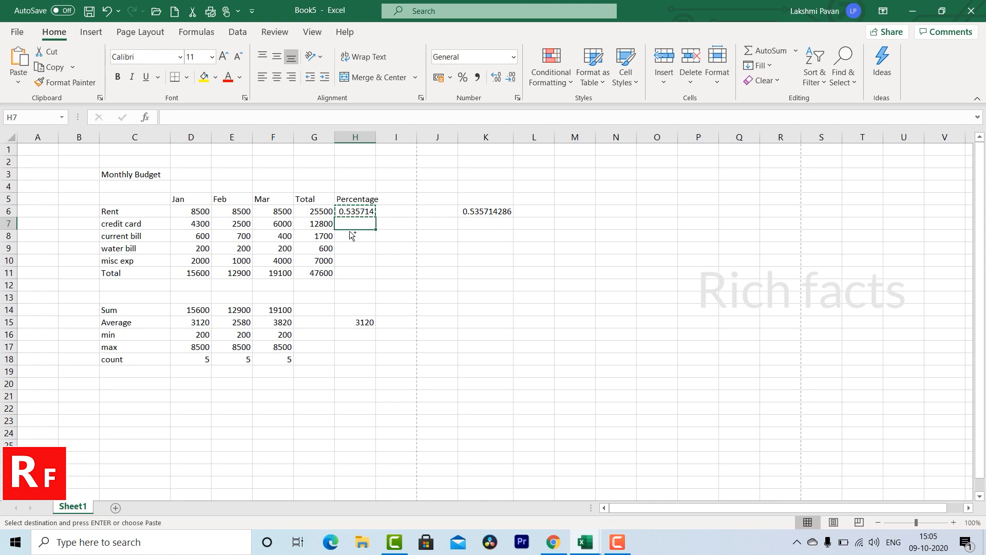
pyautogui.hotkey('ctrl', 'v')
pyautogui.click(353, 238)
pyautogui.hotkey('ctrl', 'v')
pyautogui.click(353, 249)
pyautogui.hotkey('ctrl', 'v')
pyautogui.hotkey('ctrl', 'v')
pyautogui.click(353, 274)
pyautogui.hotkey('ctrl', 'v')
# Examine the monthly totals in row 11, the January expenses, and each formula in the Total column from G6 to G11
pyautogui.click(339, 300)
pyautogui.moveTo(190, 276); pyautogui.dragTo(316, 273)
pyautogui.moveTo(321, 207); pyautogui.dragTo(315, 272)
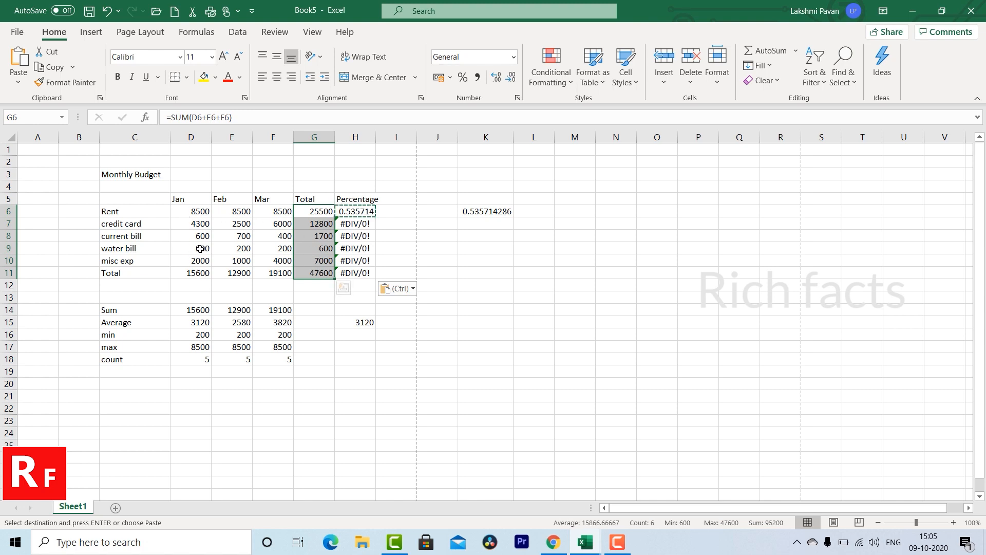
pyautogui.moveTo(201, 214); pyautogui.dragTo(185, 257)
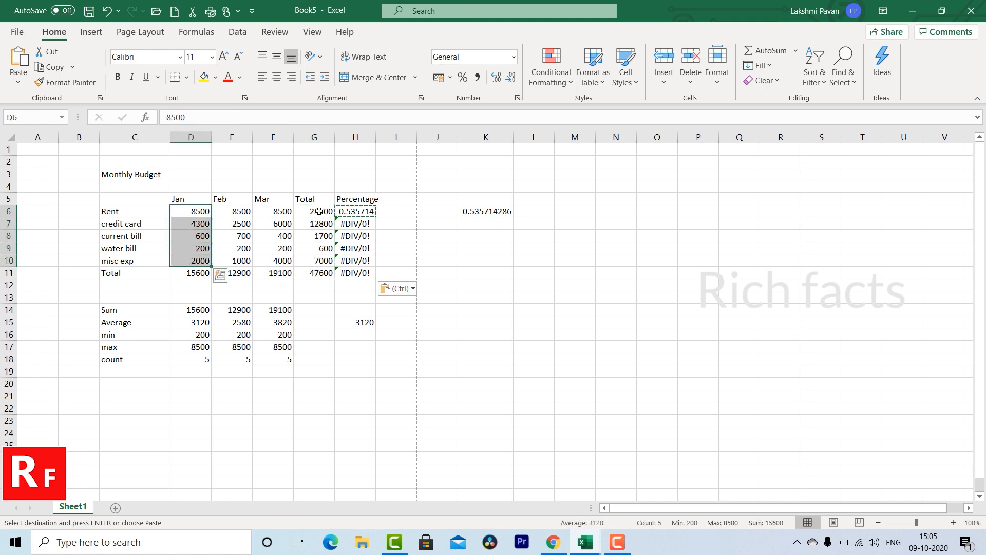
pyautogui.press('Escape')
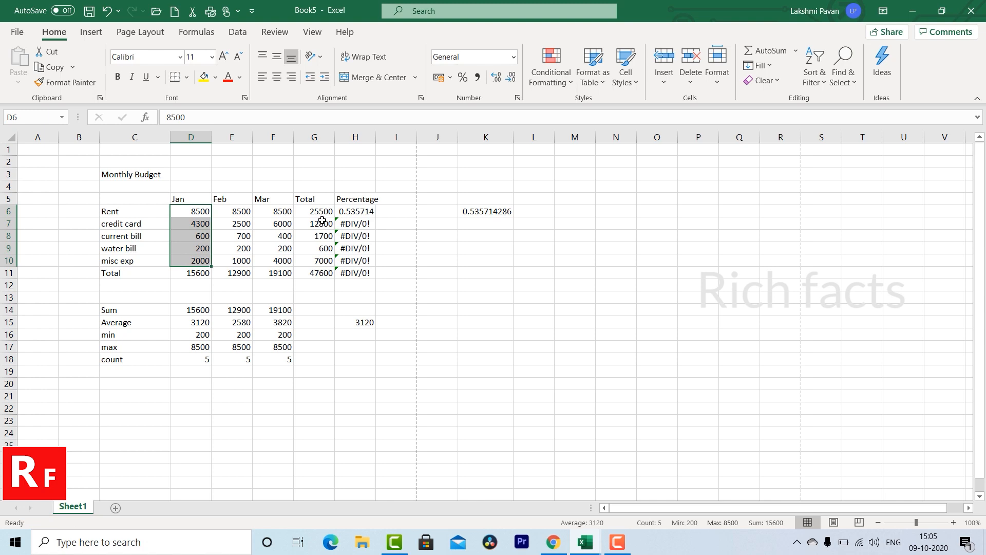
pyautogui.moveTo(323, 215); pyautogui.dragTo(322, 271)
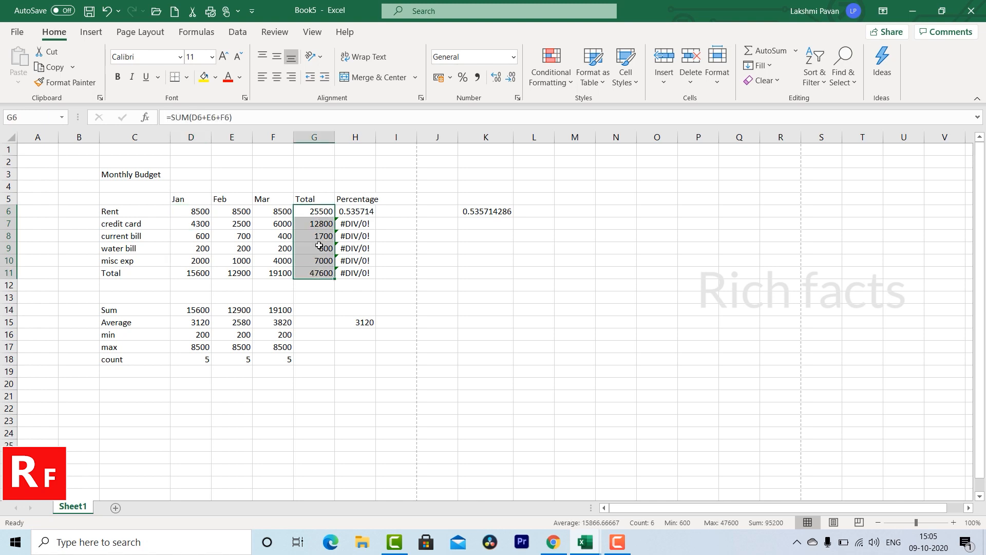
pyautogui.click(318, 211)
pyautogui.click(316, 223)
pyautogui.click(322, 236)
pyautogui.click(327, 247)
pyautogui.click(326, 260)
pyautogui.click(323, 272)
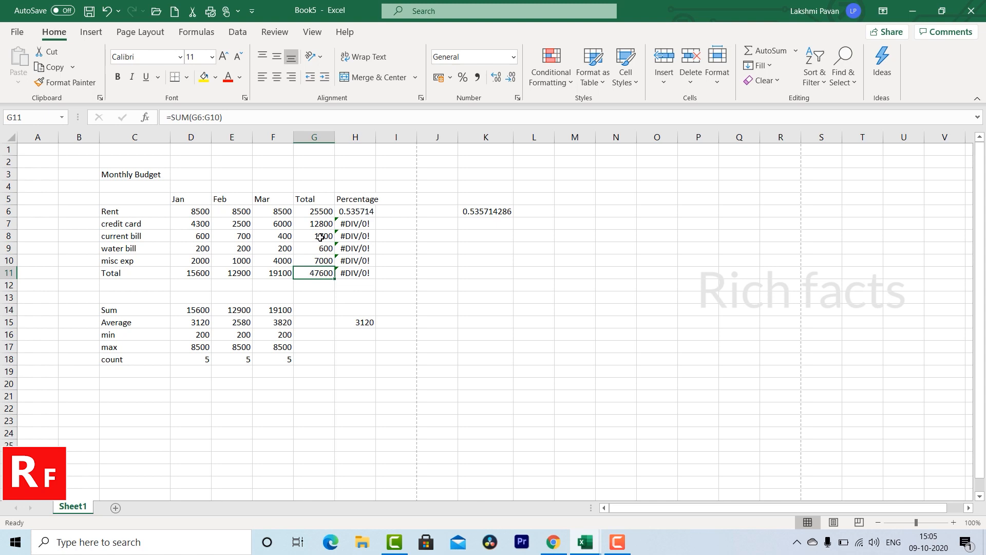
# Examine the Total column values in G6:G11 and compare the percentage formulas in H6 and H7
pyautogui.click(321, 237)
pyautogui.click(323, 249)
pyautogui.click(321, 260)
pyautogui.click(321, 273)
pyautogui.click(350, 209)
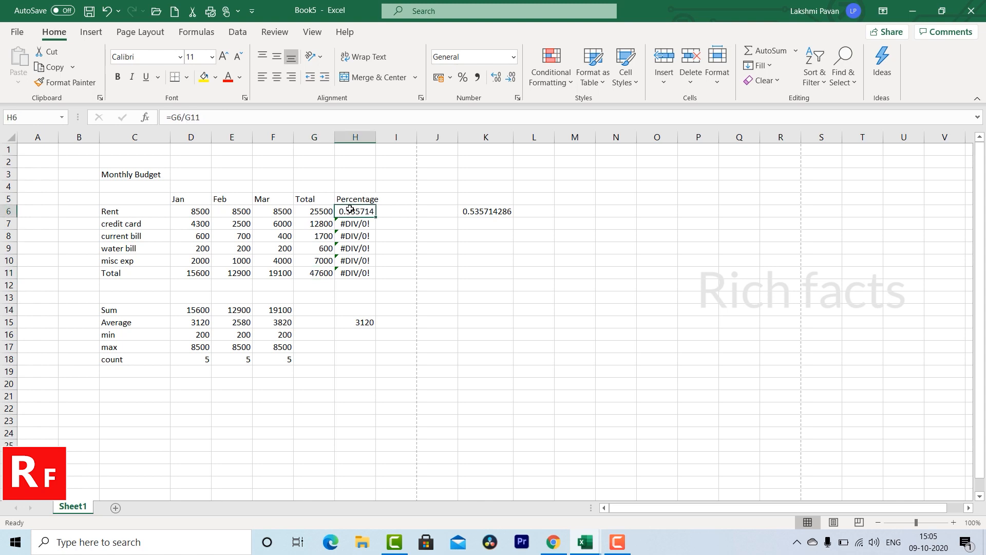
pyautogui.click(309, 211)
pyautogui.click(319, 272)
pyautogui.click(319, 227)
pyautogui.click(316, 269)
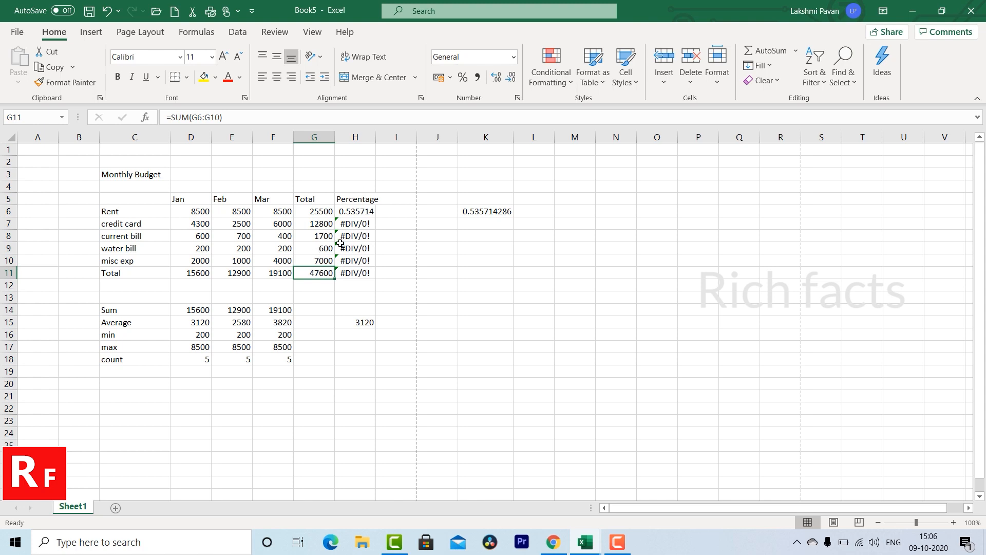
pyautogui.click(347, 226)
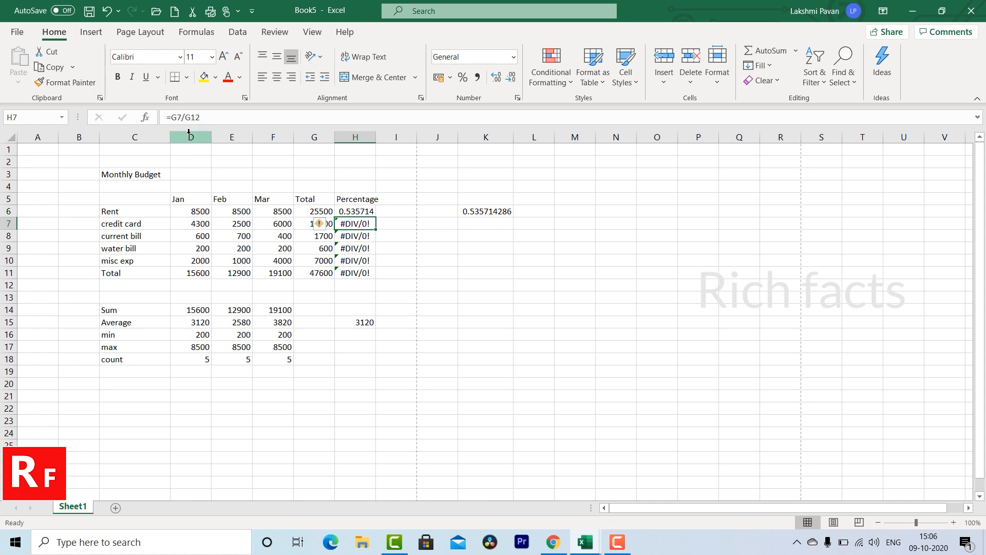
pyautogui.write('=')
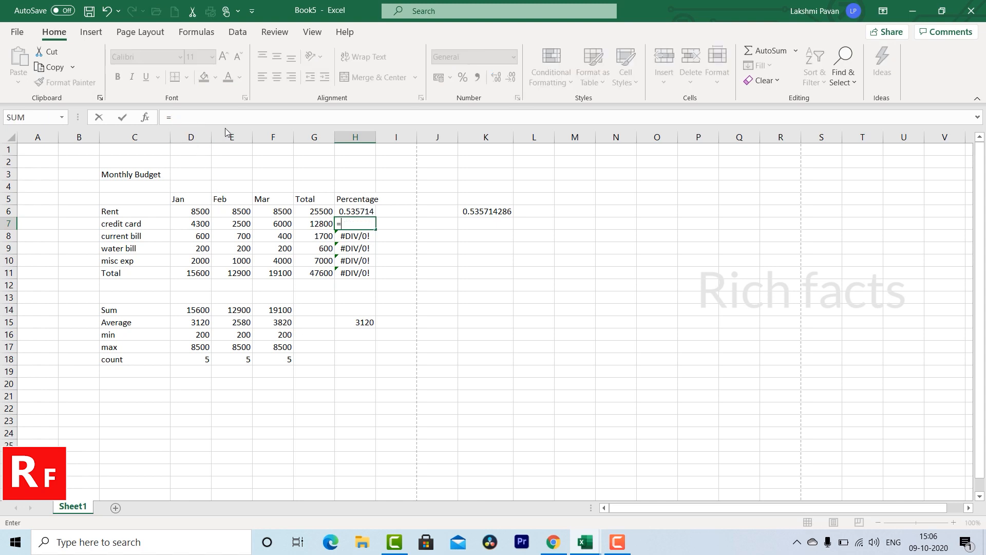
pyautogui.write('G7/$G$12')
pyautogui.press('Return')
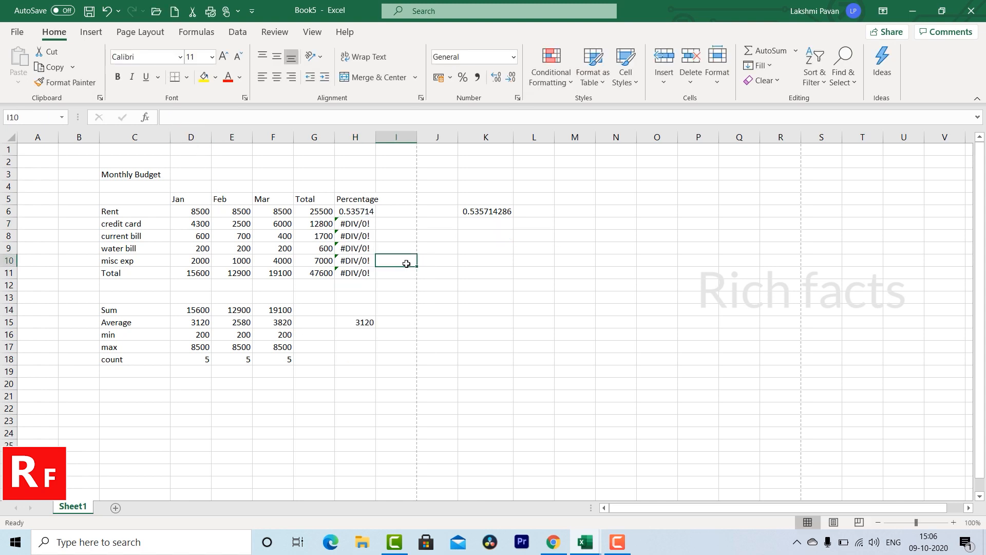
# Clear the percentages in H7:H11 and calculate the credit card share in H7 with =G7/$G$11
pyautogui.moveTo(355, 223); pyautogui.dragTo(358, 279)
pyautogui.press('Delete')
pyautogui.click(350, 226)
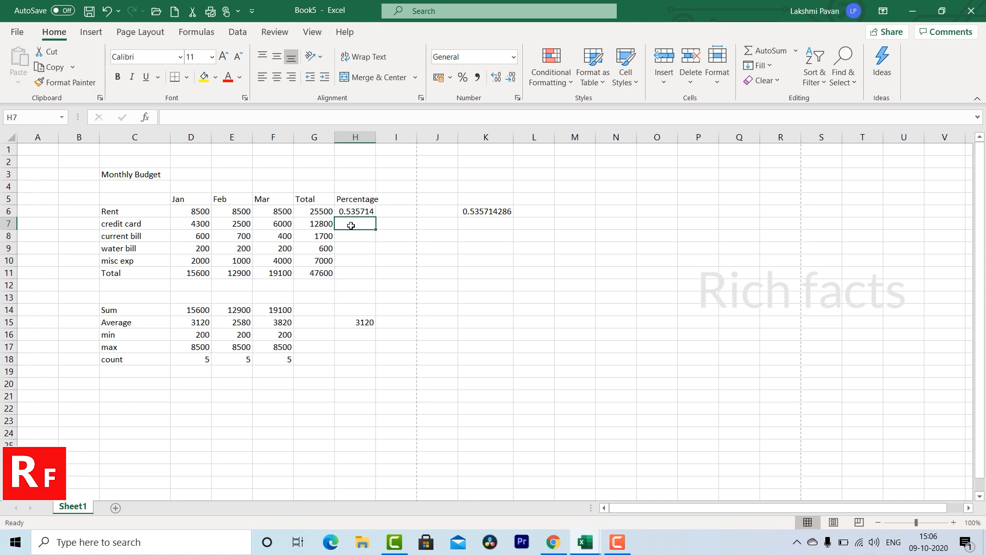
pyautogui.write('=')
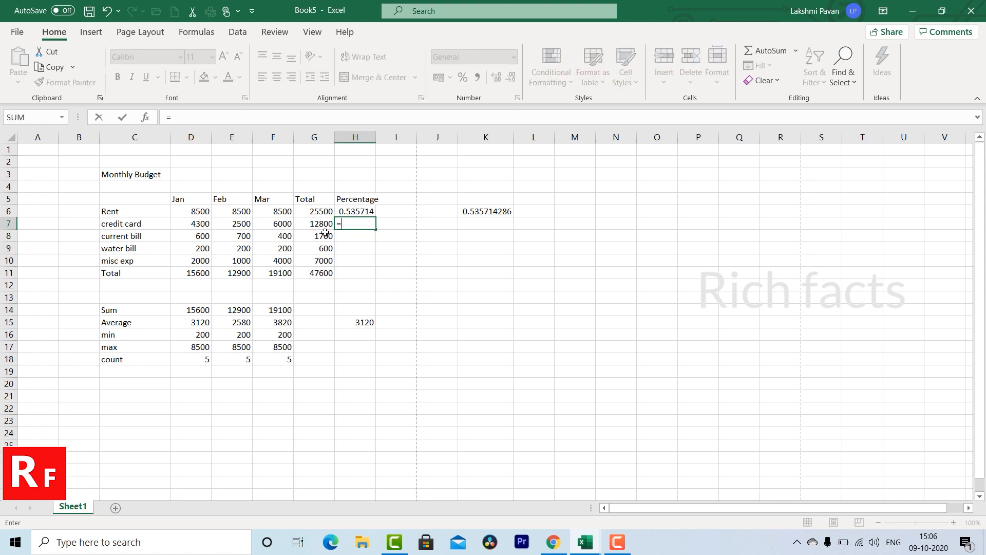
pyautogui.write('G')
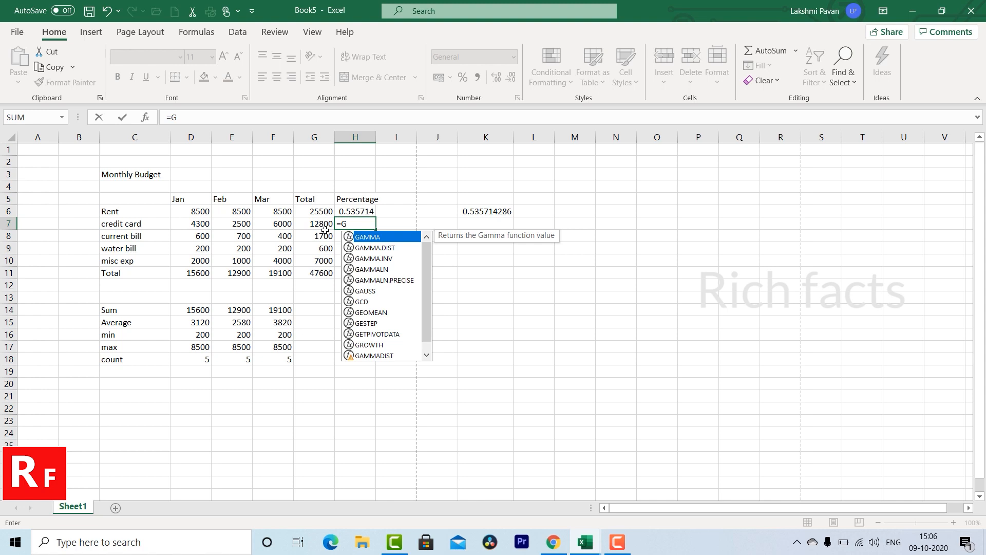
pyautogui.write('7/')
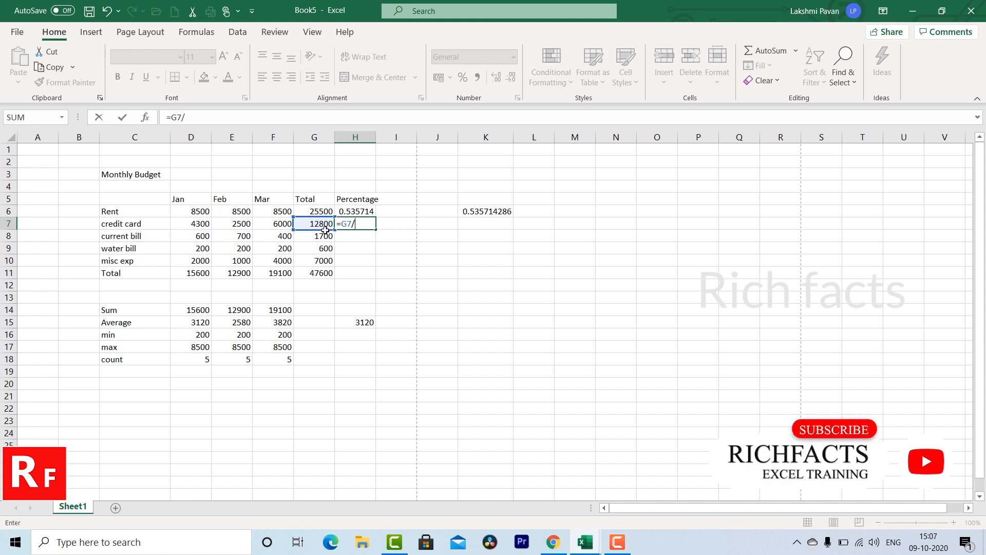
pyautogui.write('G11')
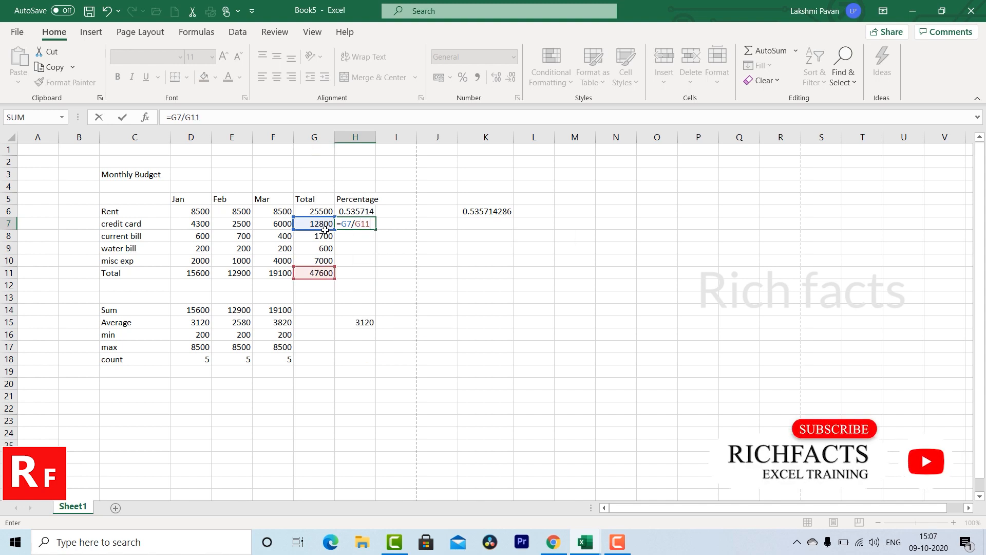
pyautogui.press('F4')
pyautogui.press('Return')
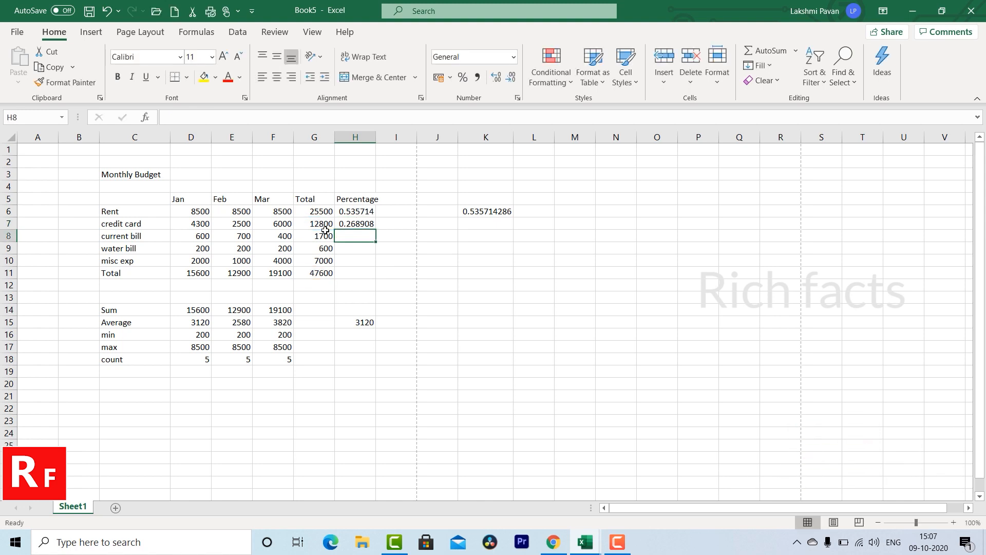
# Copy the absolute-reference percentage formula from H7 to H8 for the current bill
pyautogui.click(354, 222)
pyautogui.hotkey('ctrl', 'c')
pyautogui.click(354, 236)
pyautogui.hotkey('ctrl', 'v')
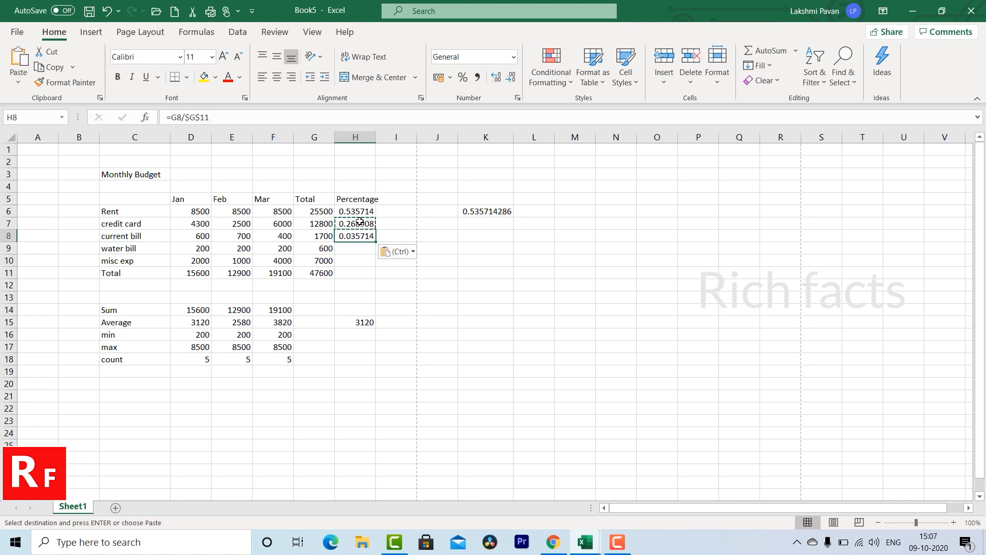
# Try copying Rent's relative-reference formula from H6 to H9 and compare it with the formula in H8
pyautogui.click(355, 210)
pyautogui.hotkey('ctrl', 'c')
pyautogui.click(347, 249)
pyautogui.hotkey('ctrl', 'v')
pyautogui.press('Down')
pyautogui.press('Down')
pyautogui.press('Up')
pyautogui.press('Up')
pyautogui.press('Up')
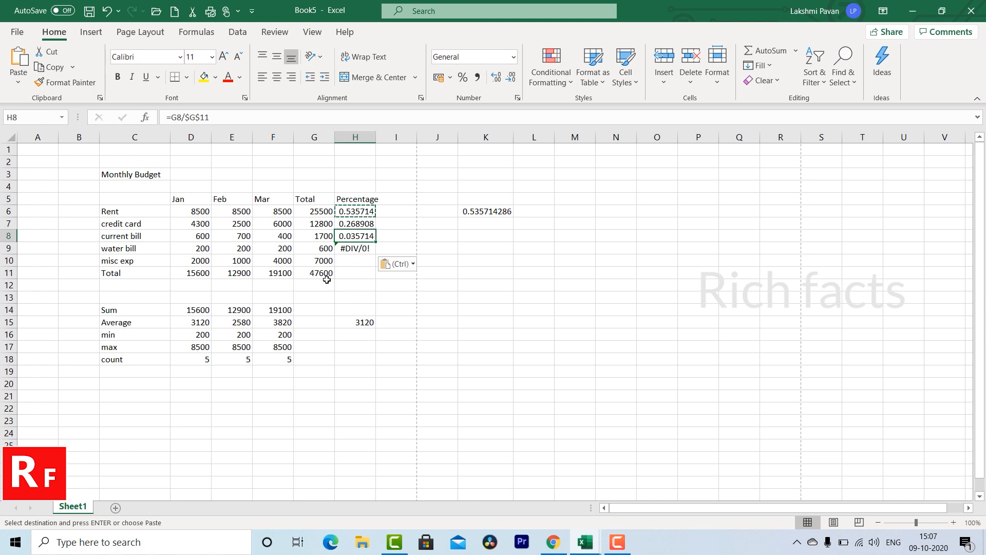
# Copy the percentage formula from H8 to H9, H10 and H11 for water bill, misc exp and Total
pyautogui.click(354, 260)
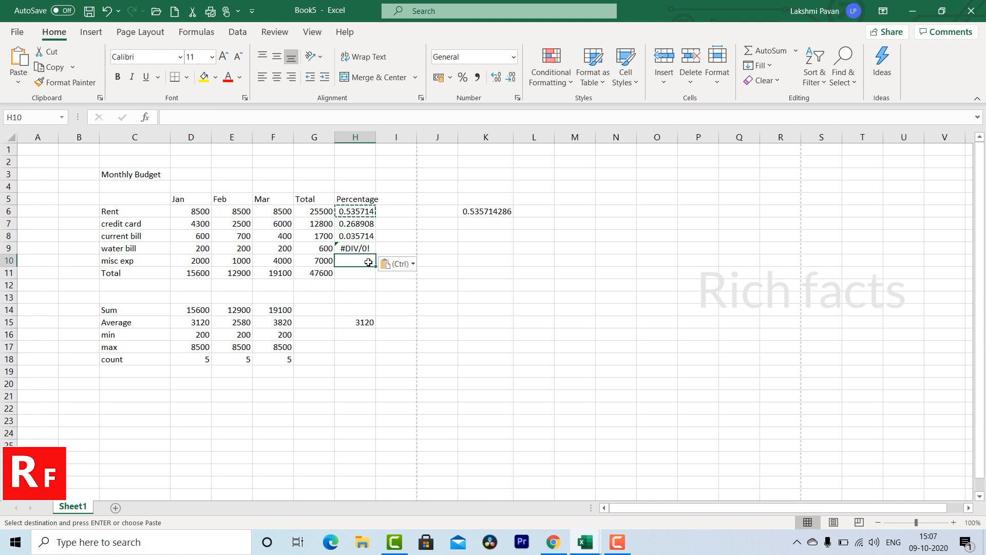
pyautogui.press('Up')
pyautogui.press('Up')
pyautogui.hotkey('ctrl', 'c')
pyautogui.click(350, 249)
pyautogui.hotkey('ctrl', 'v')
pyautogui.click(351, 261)
pyautogui.hotkey('ctrl', 'v')
pyautogui.click(353, 272)
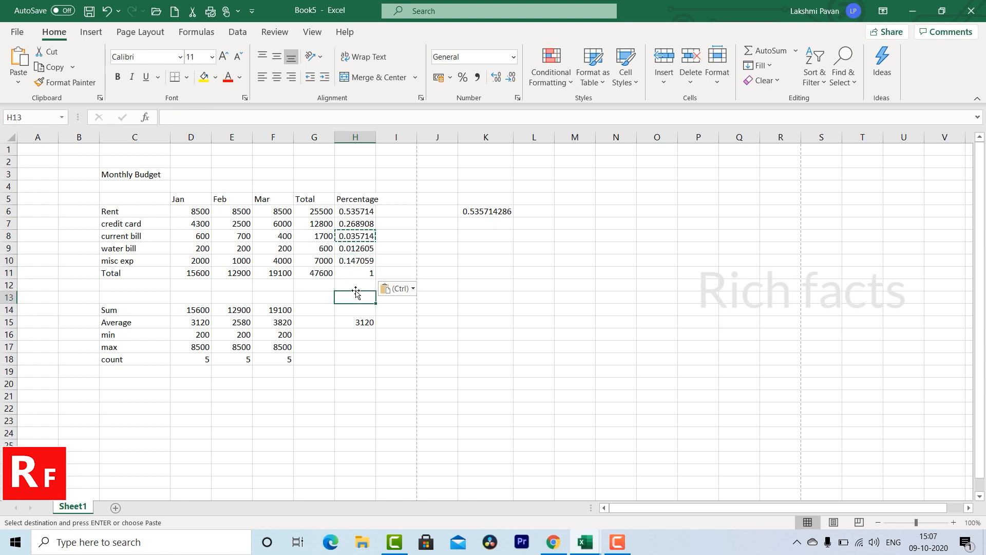
pyautogui.hotkey('ctrl', 'v')
# Apply the Percentage number format to the shares in H6:H11
pyautogui.moveTo(356, 212); pyautogui.dragTo(351, 272)
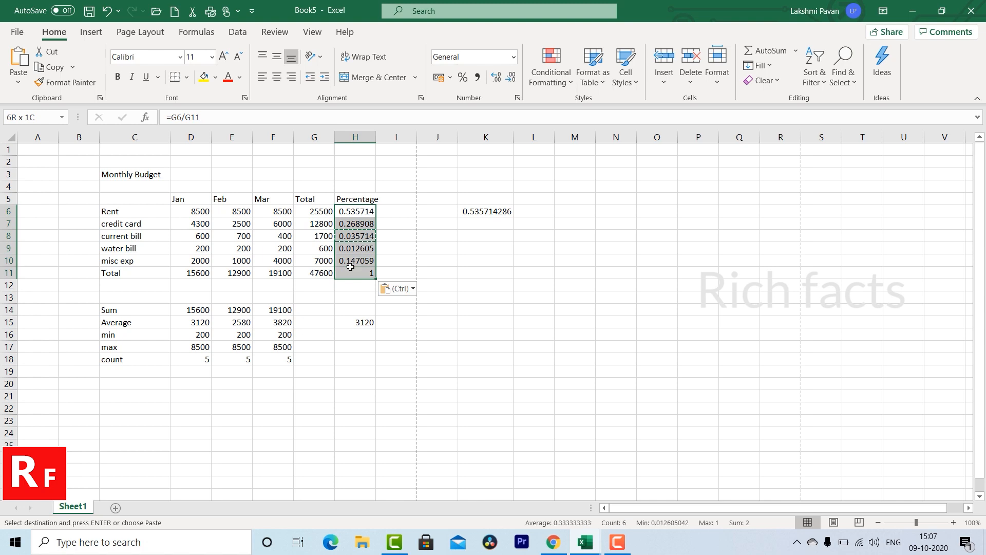
pyautogui.click(514, 57)
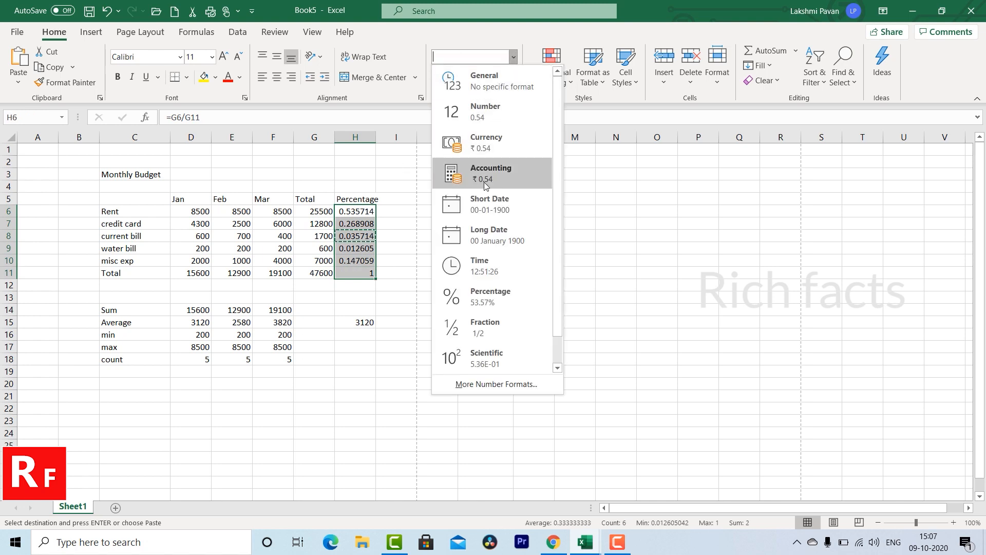
pyautogui.click(477, 297)
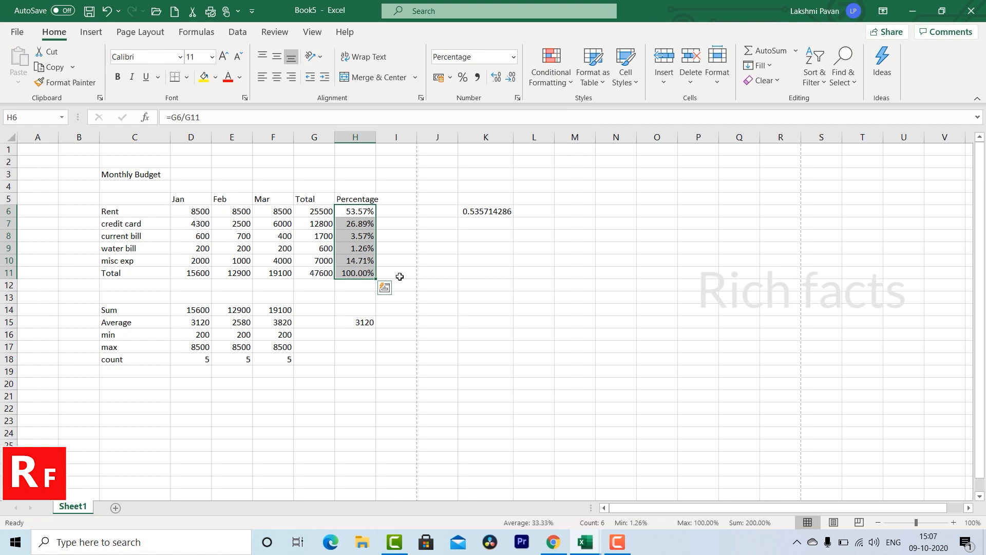
pyautogui.click(513, 57)
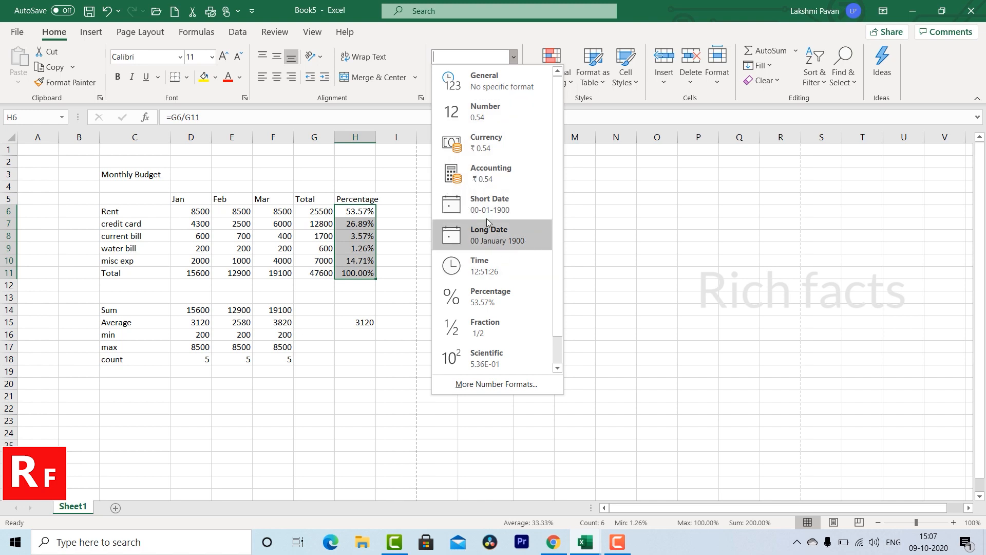
pyautogui.click(649, 257)
# Replace the Jan heading in D5 with the date JAN-2019
pyautogui.click(180, 195)
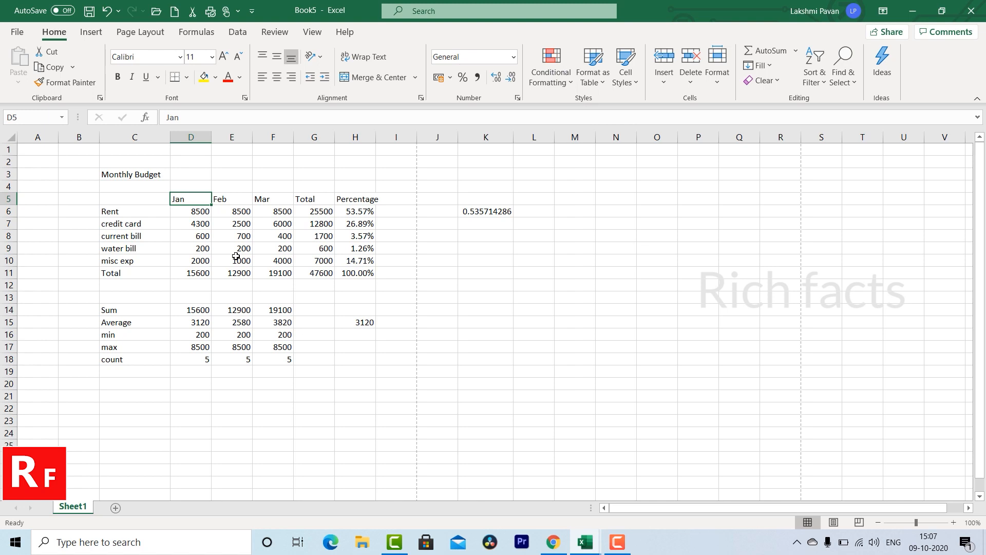
pyautogui.write('-')
pyautogui.press('BackSpace')
pyautogui.write('JAN')
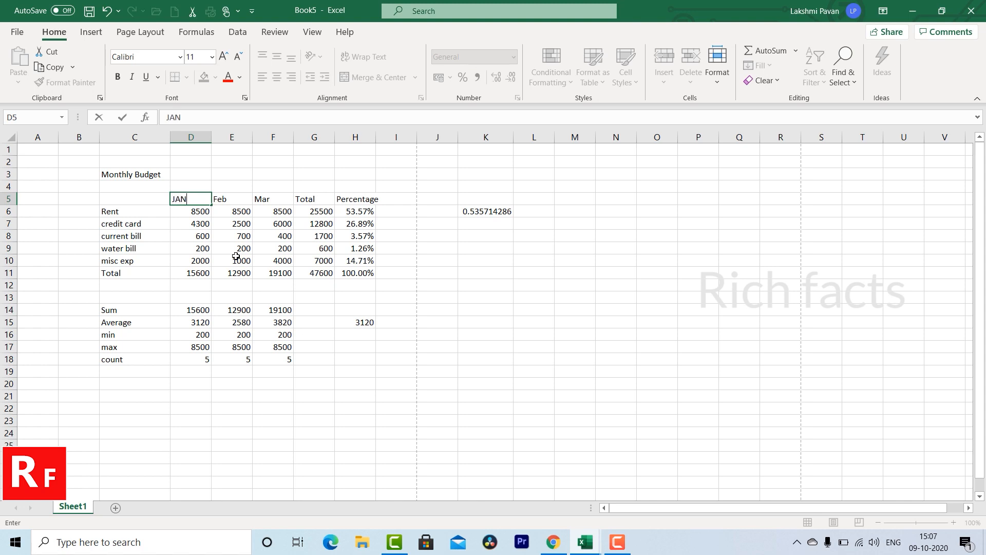
pyautogui.write('-201')
pyautogui.press('Return')
pyautogui.click(193, 202)
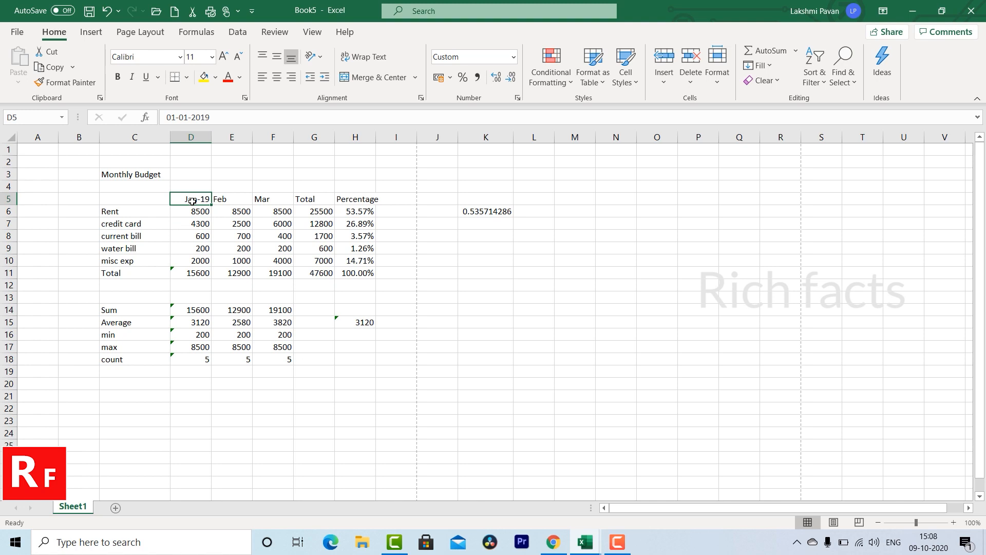
# Apply the Long Date format to the date in D5, followed by the Short Date format
pyautogui.click(513, 57)
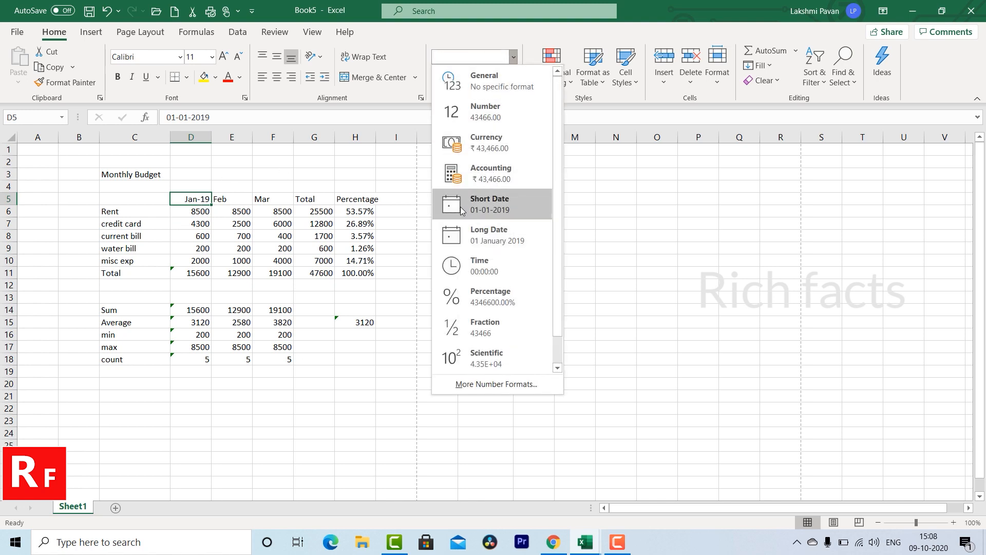
pyautogui.click(473, 236)
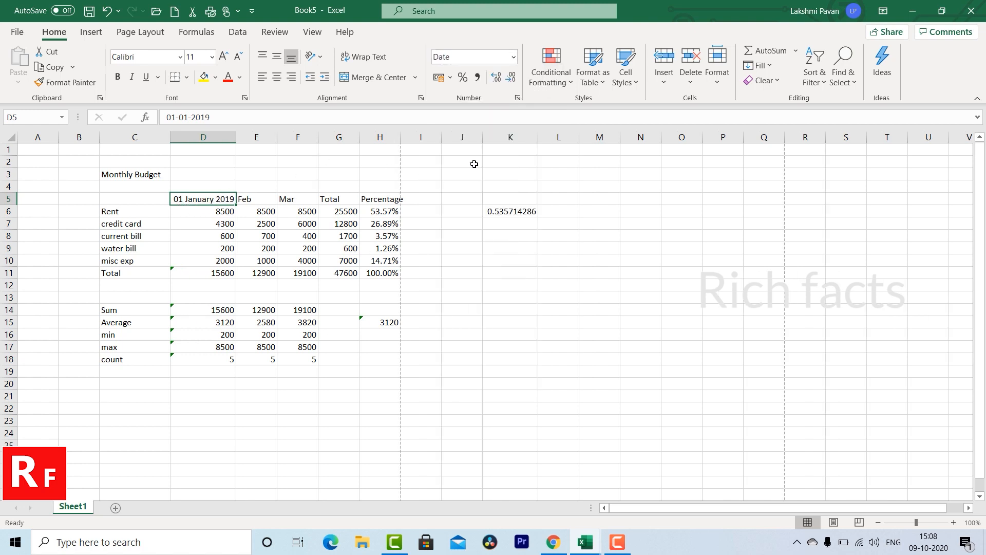
pyautogui.click(513, 57)
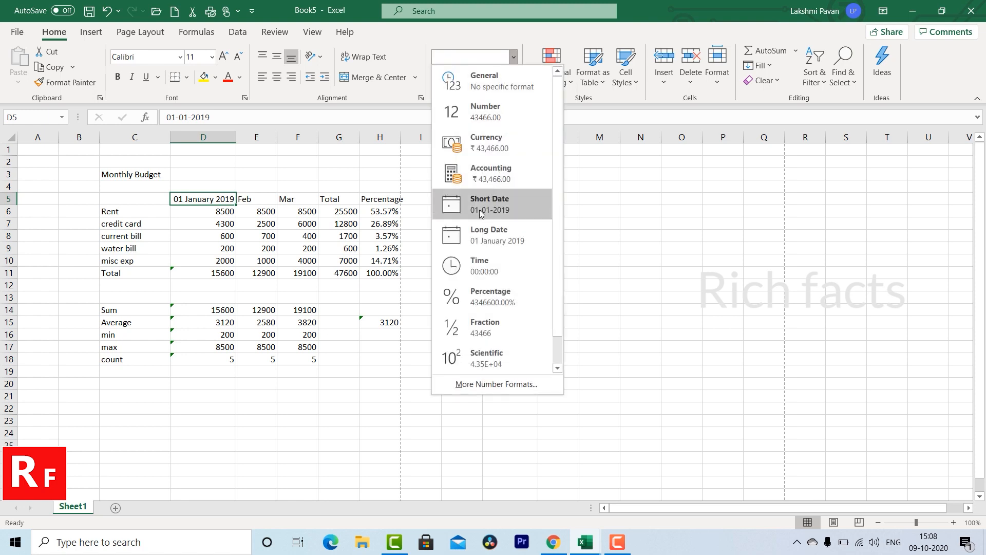
pyautogui.click(481, 214)
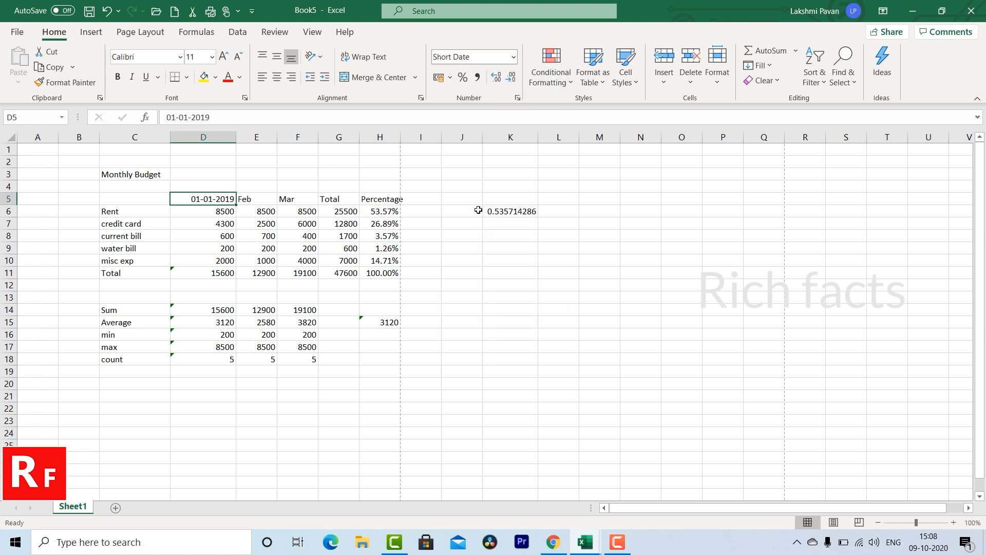
# Review the number formats available for D5, including the categories in the Format Cells dialog
pyautogui.click(513, 58)
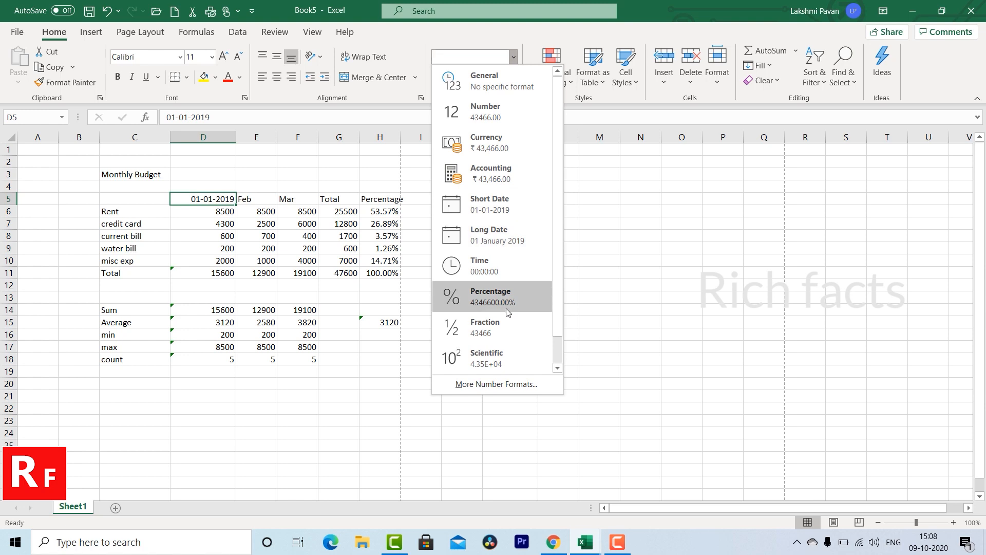
pyautogui.scroll(-1, 507, 313)
pyautogui.click(477, 385)
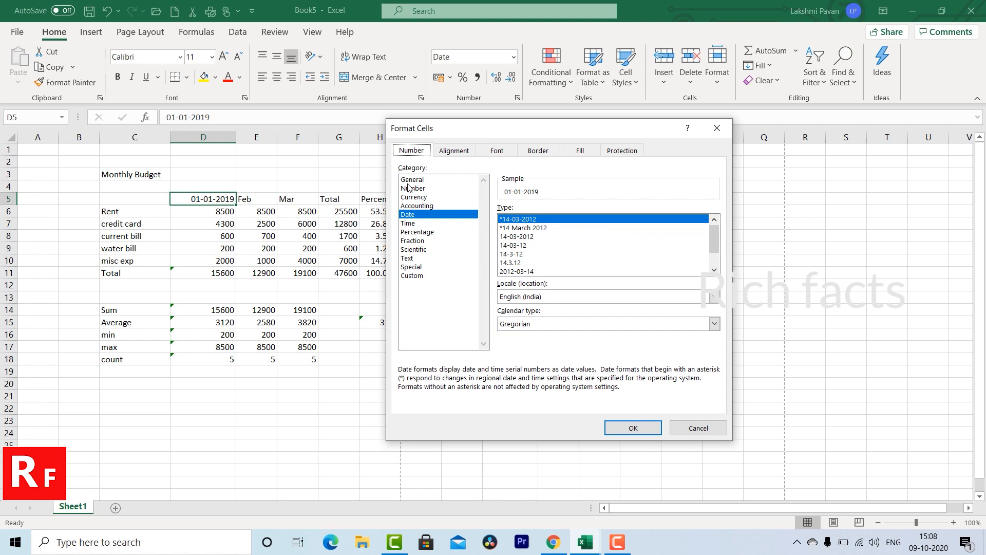
pyautogui.click(719, 429)
pyautogui.click(457, 58)
# Preview the date types in Format Cells for D5 and apply the 14-3-12 type
pyautogui.click(514, 57)
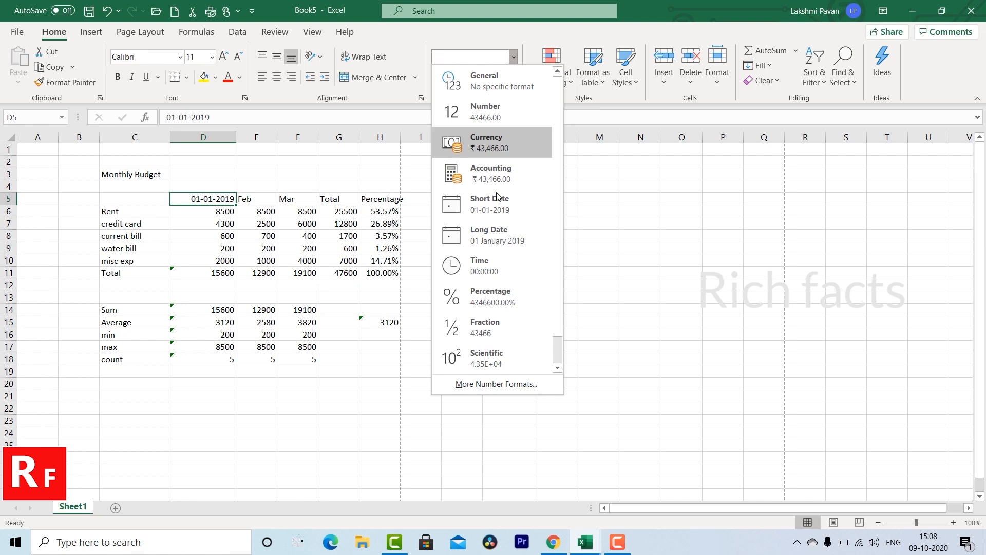
pyautogui.click(483, 381)
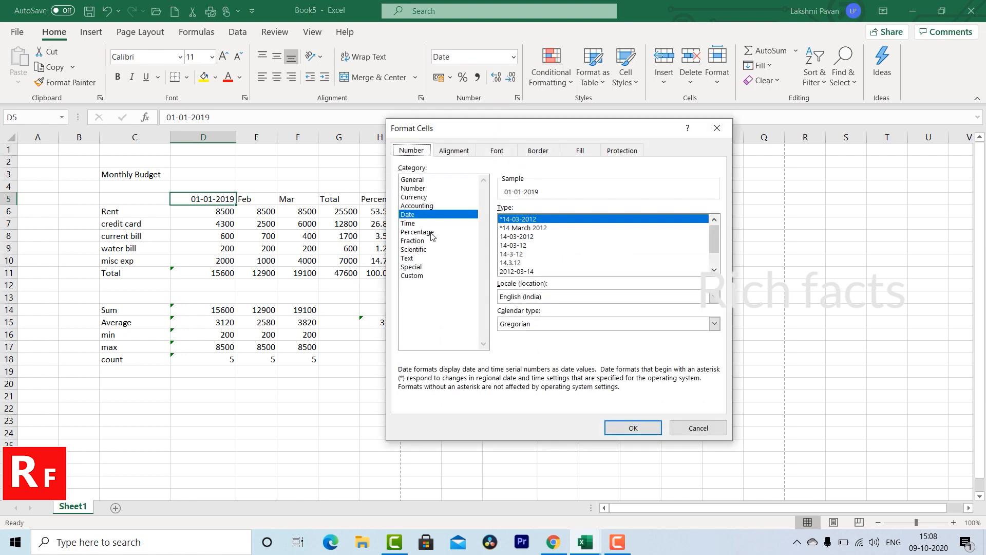
pyautogui.click(507, 229)
pyautogui.click(512, 237)
pyautogui.click(517, 246)
pyautogui.click(519, 254)
pyautogui.click(520, 263)
pyautogui.click(521, 271)
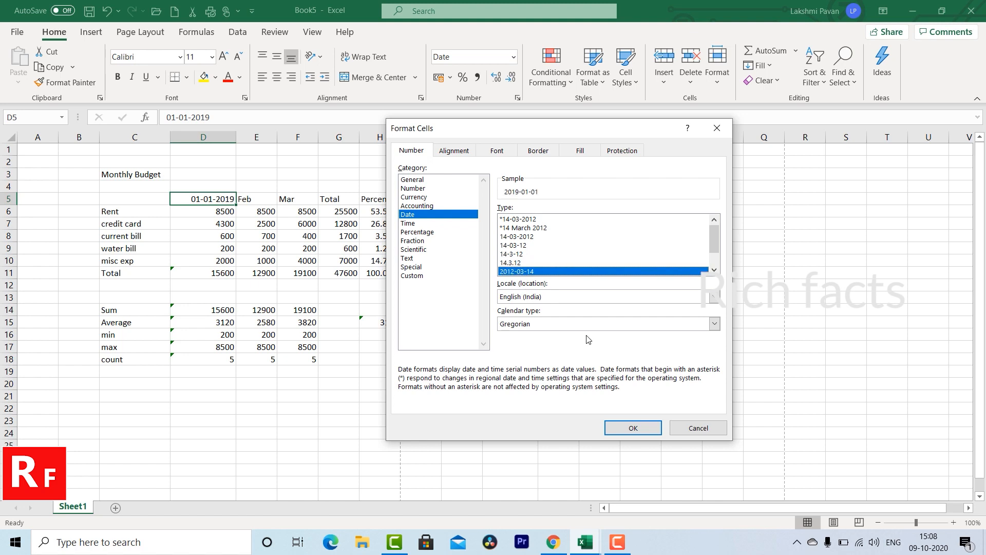
pyautogui.click(516, 261)
pyautogui.doubleClick(517, 254)
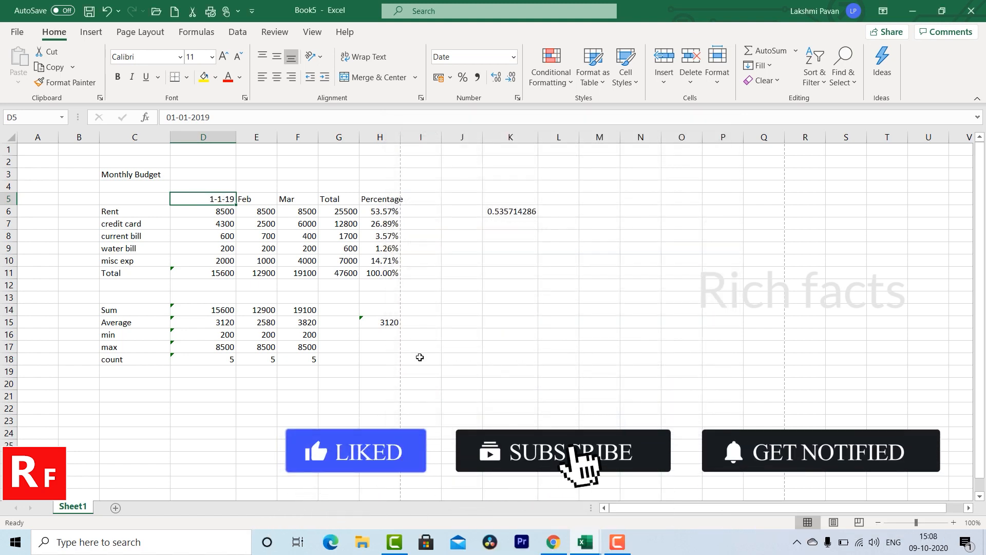
pyautogui.click(421, 355)
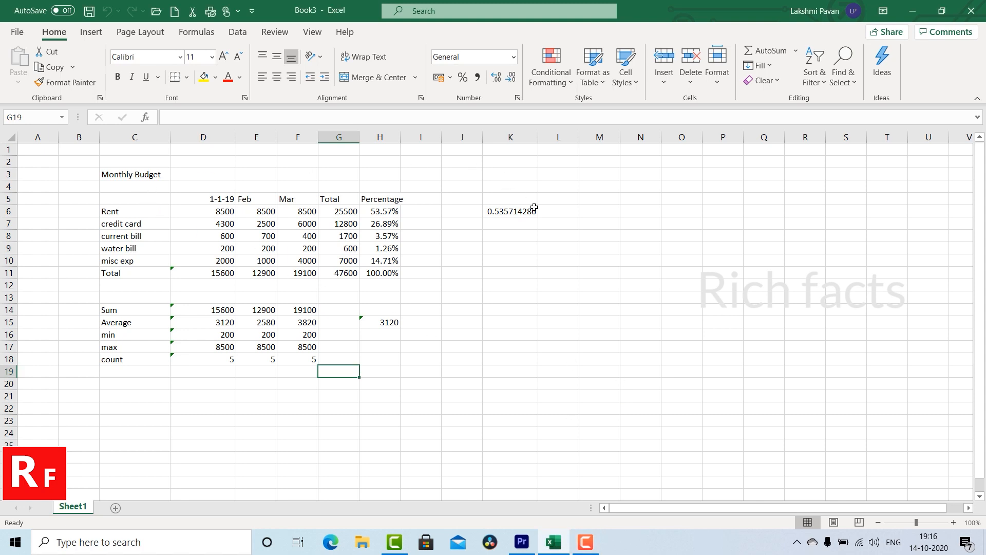
pyautogui.click(229, 431)
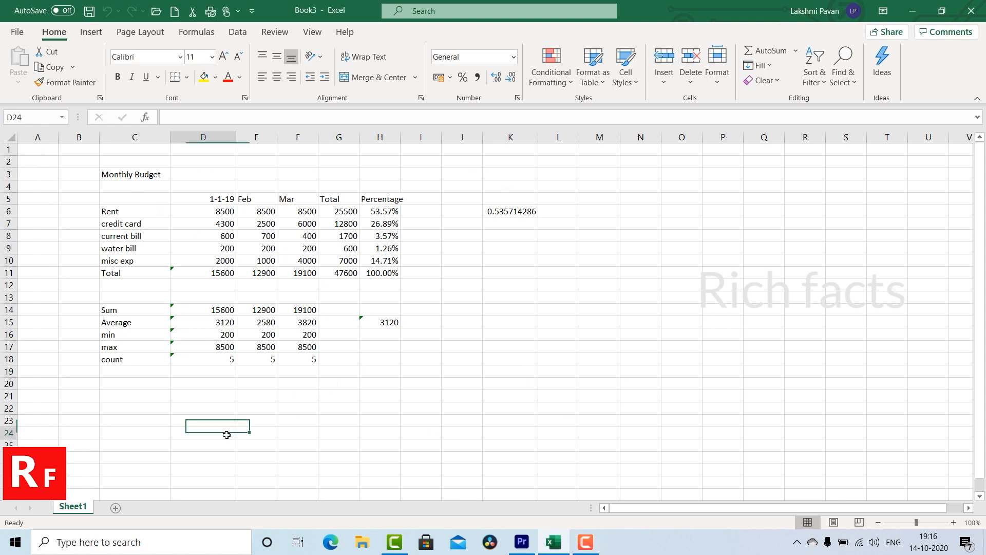
pyautogui.click(157, 383)
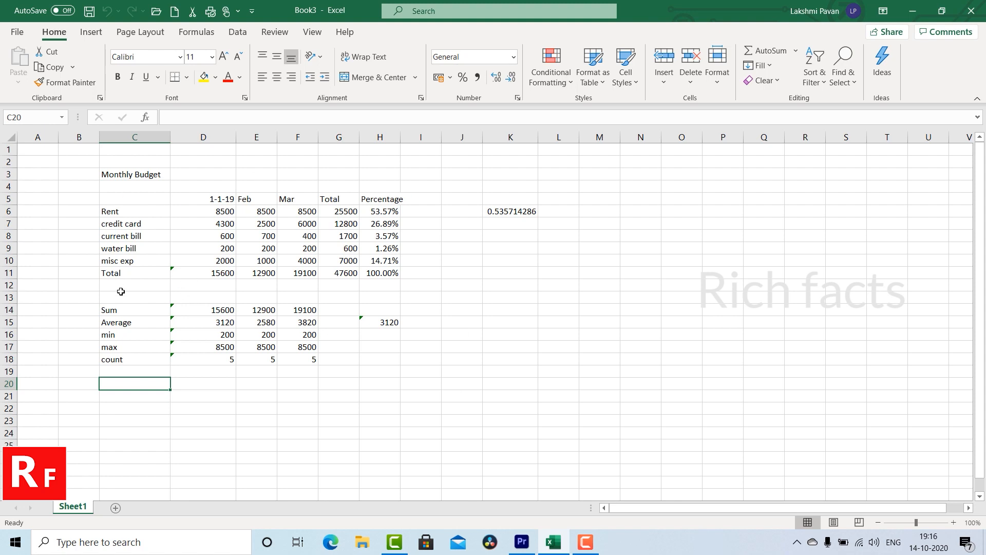
pyautogui.click(182, 375)
pyautogui.moveTo(130, 380); pyautogui.dragTo(120, 377)
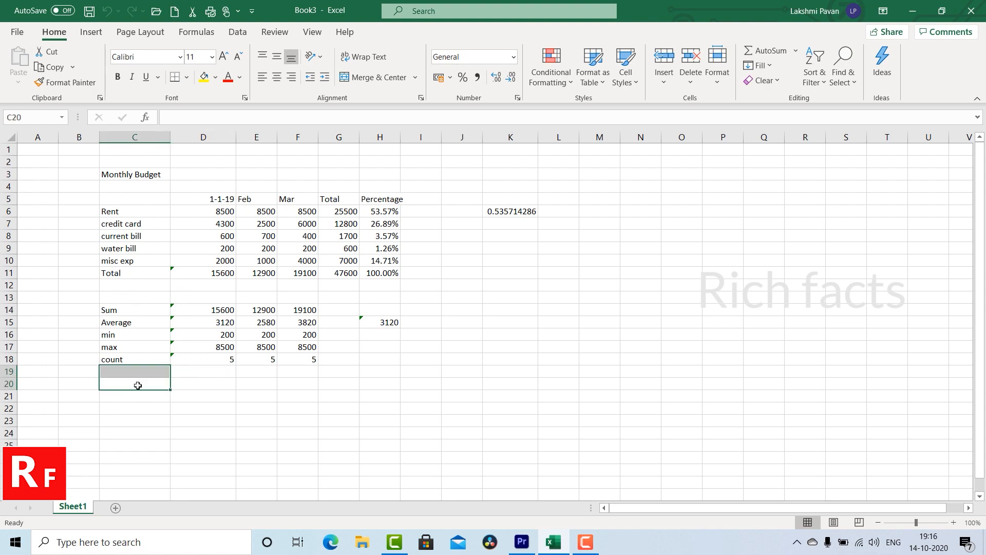
pyautogui.click(138, 384)
pyautogui.click(134, 375)
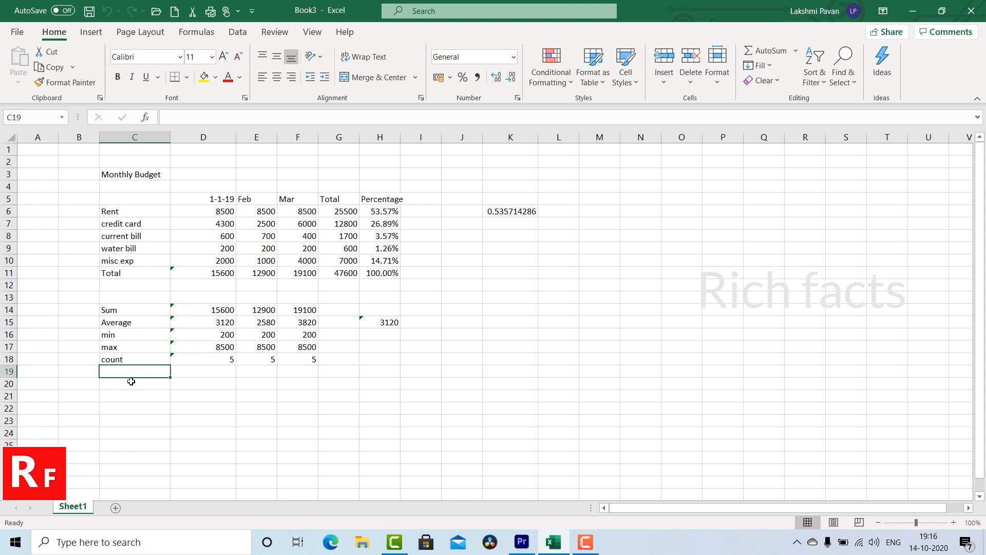
# Save the workbook to the Desktop under the file name excel basics
pyautogui.click(17, 34)
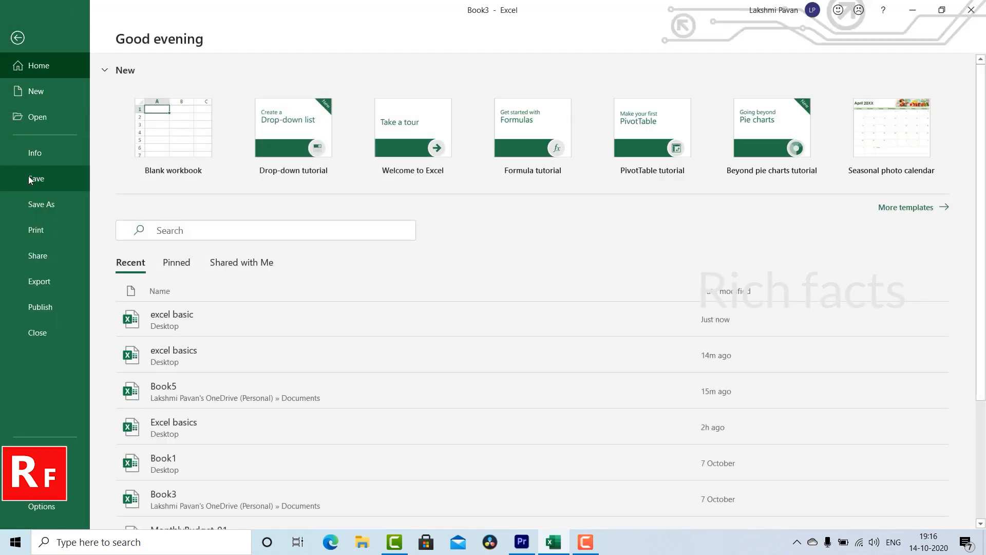
pyautogui.click(28, 175)
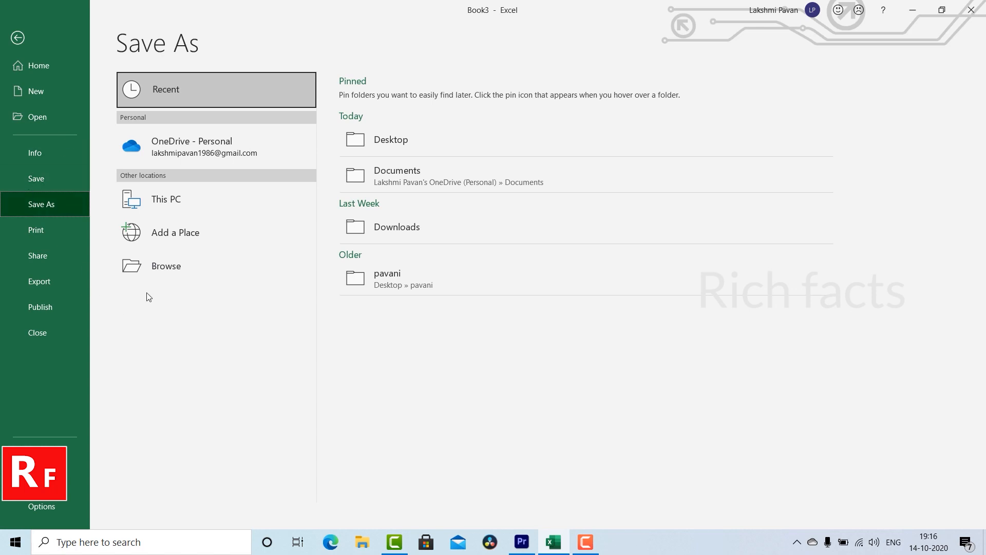
pyautogui.click(150, 270)
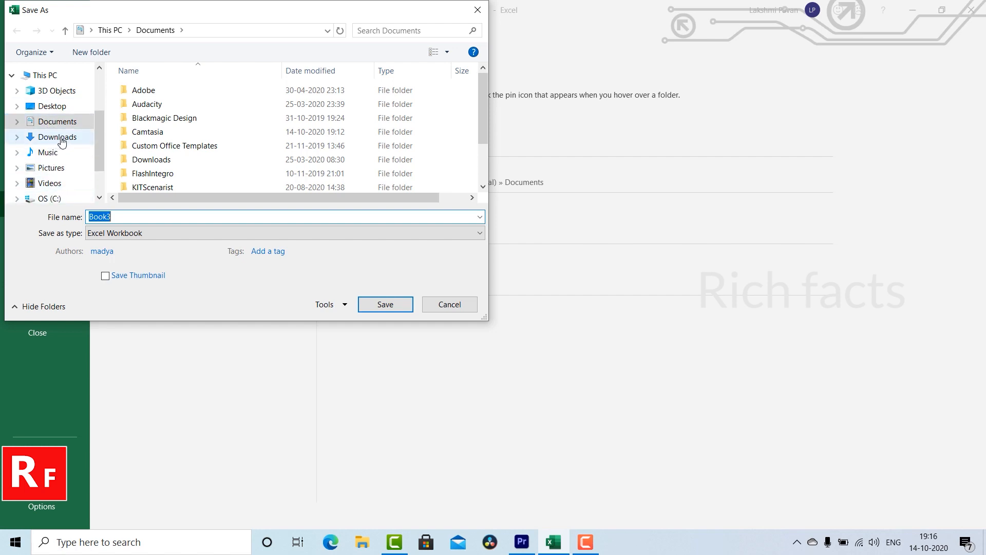
pyautogui.click(45, 107)
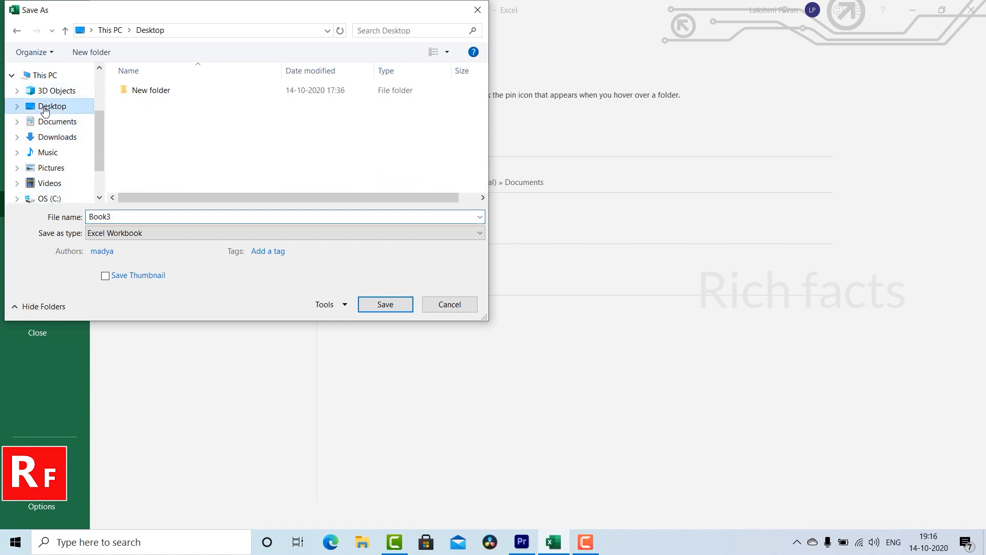
pyautogui.doubleClick(123, 217)
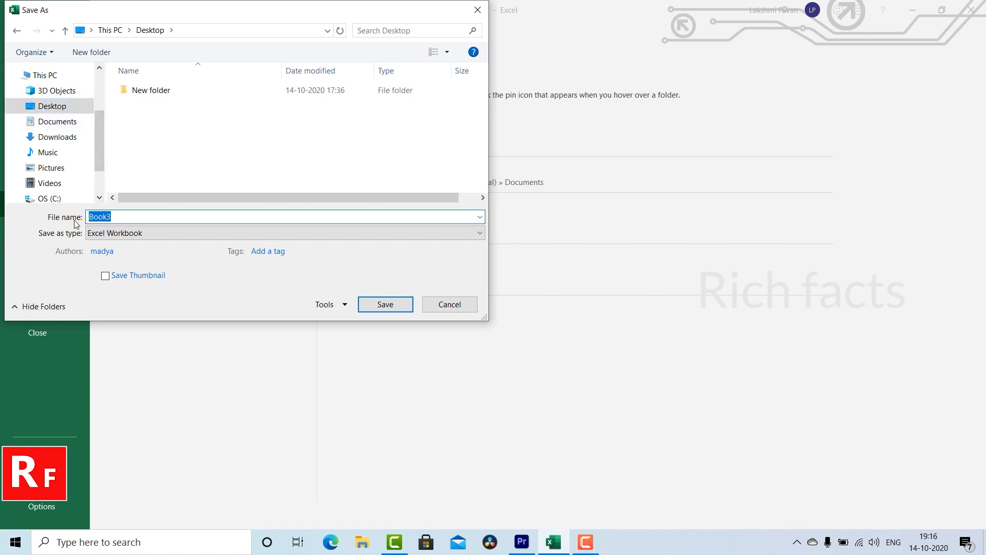
pyautogui.write('exc')
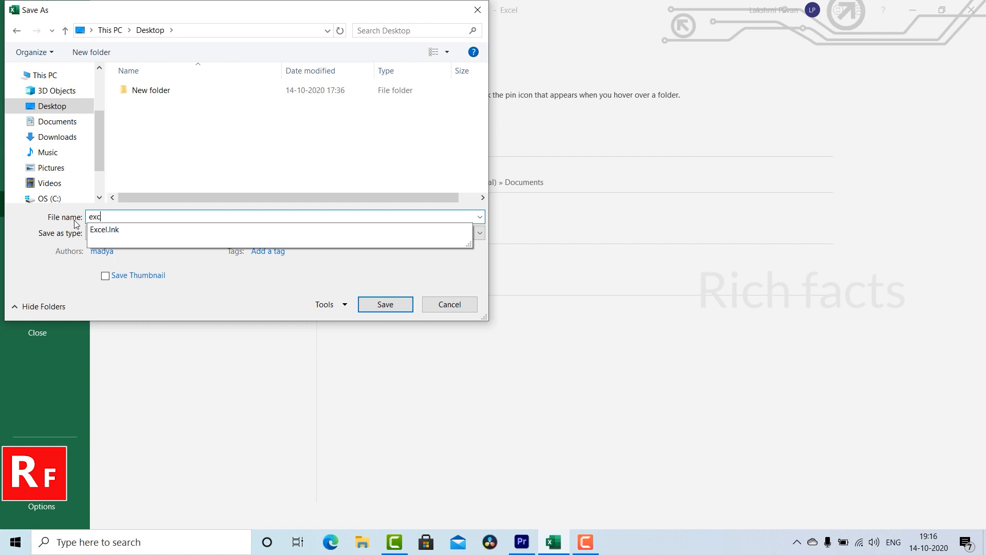
pyautogui.write('el ')
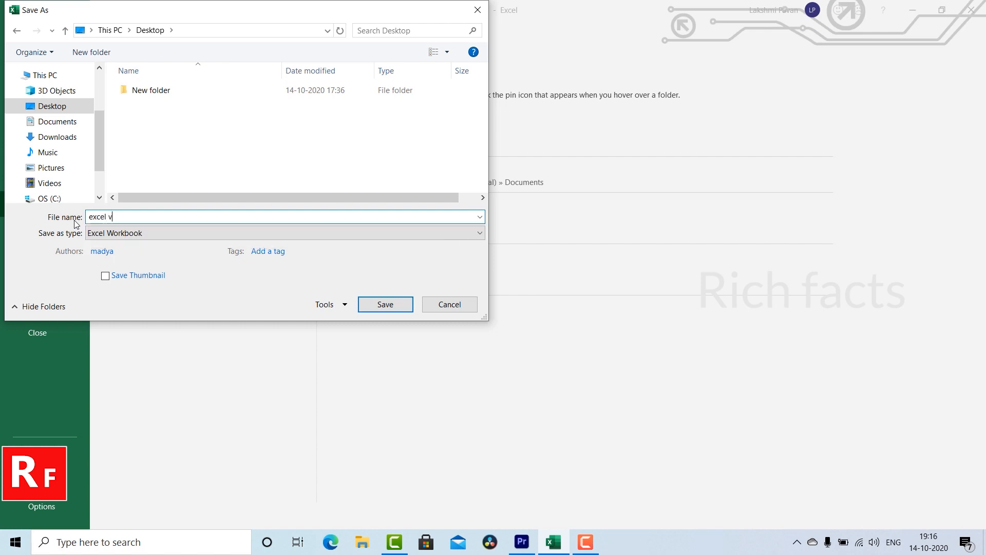
pyautogui.write('basics')
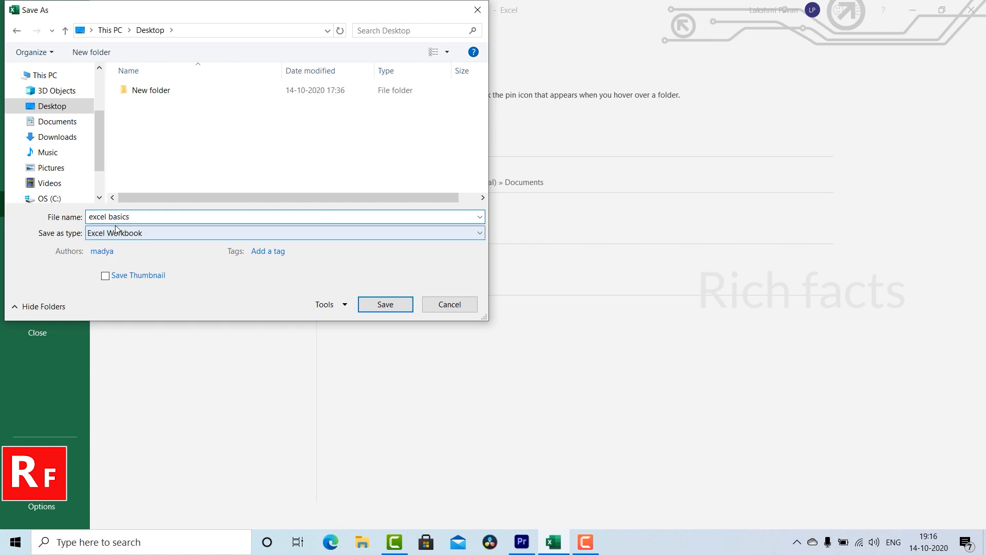
pyautogui.click(383, 304)
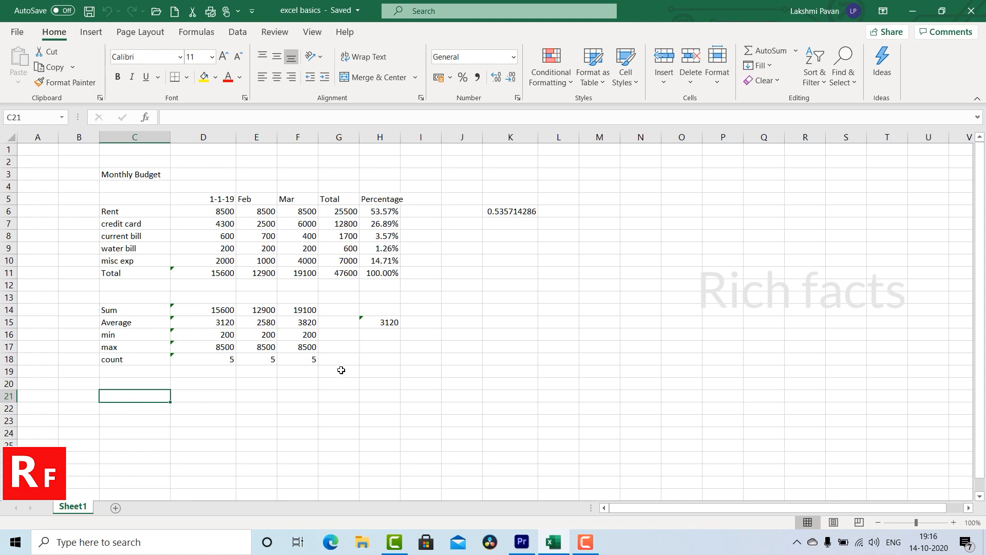
# Save a second copy of the workbook on the Desktop under the file name excel basics - 2
pyautogui.click(216, 273)
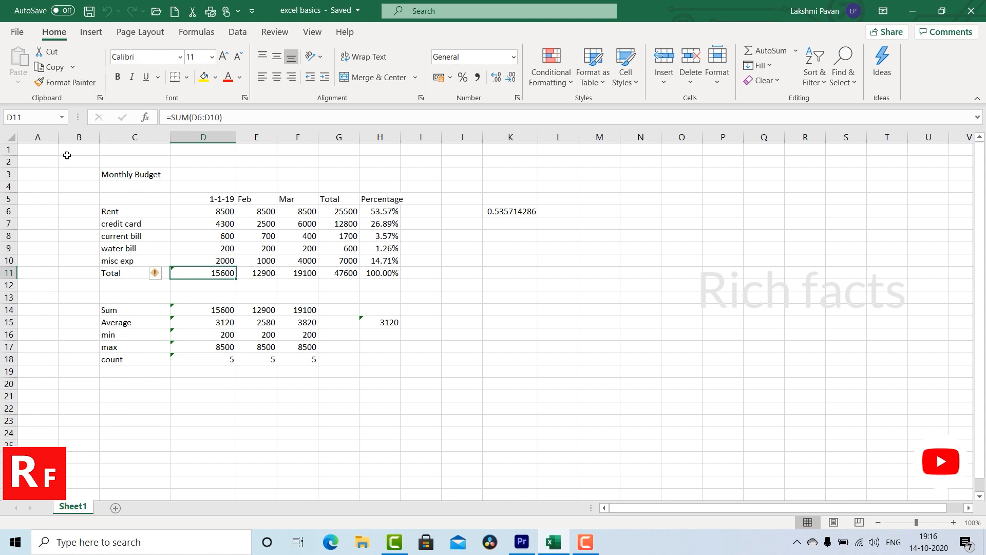
pyautogui.click(19, 34)
pyautogui.click(45, 203)
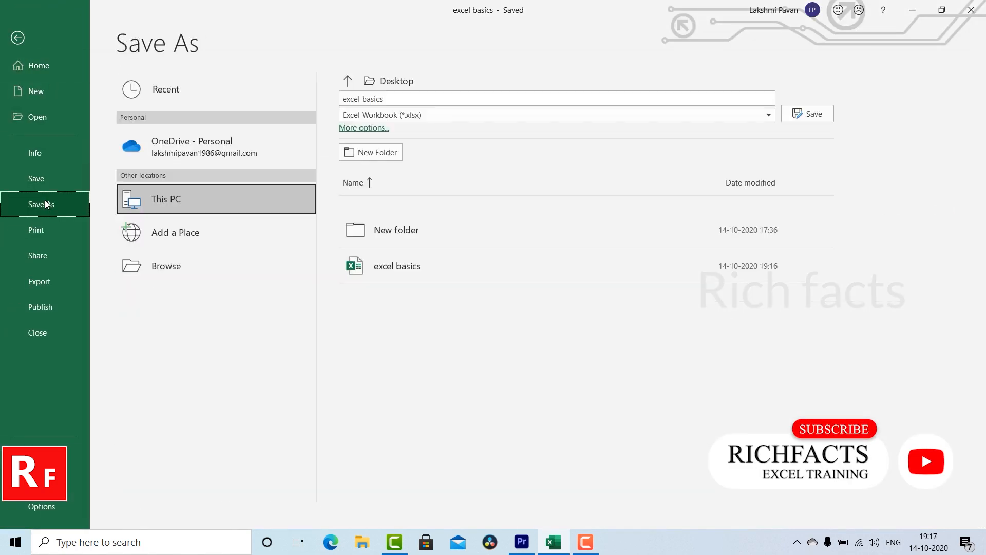
pyautogui.click(166, 263)
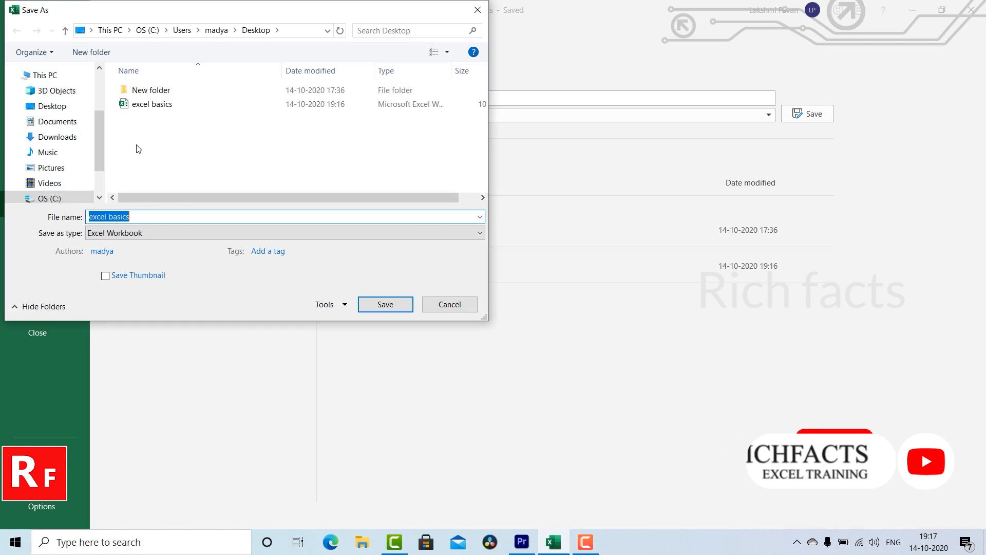
pyautogui.click(141, 215)
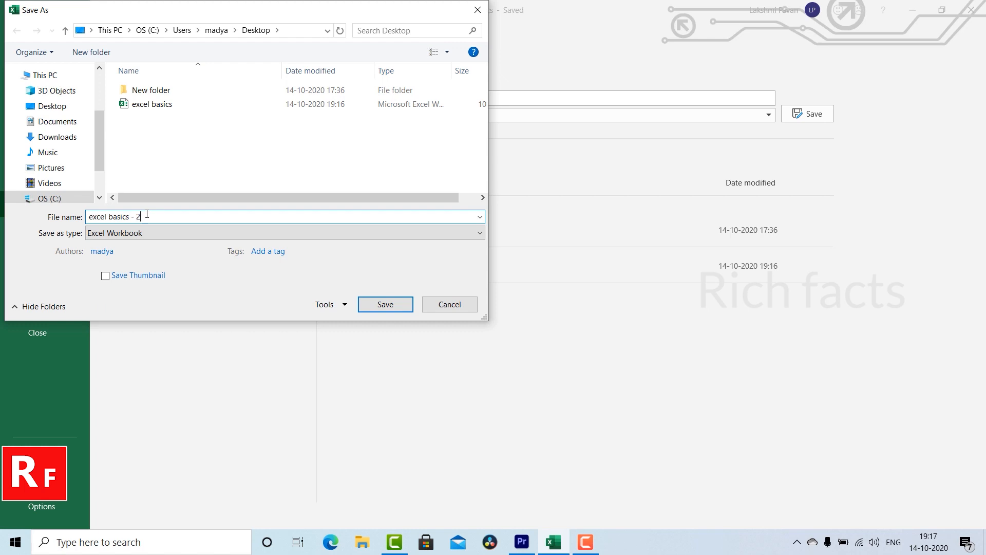
pyautogui.press('Return')
# Clear the summary functions block in A13:J19 below the budget table and save the workbook
pyautogui.click(130, 382)
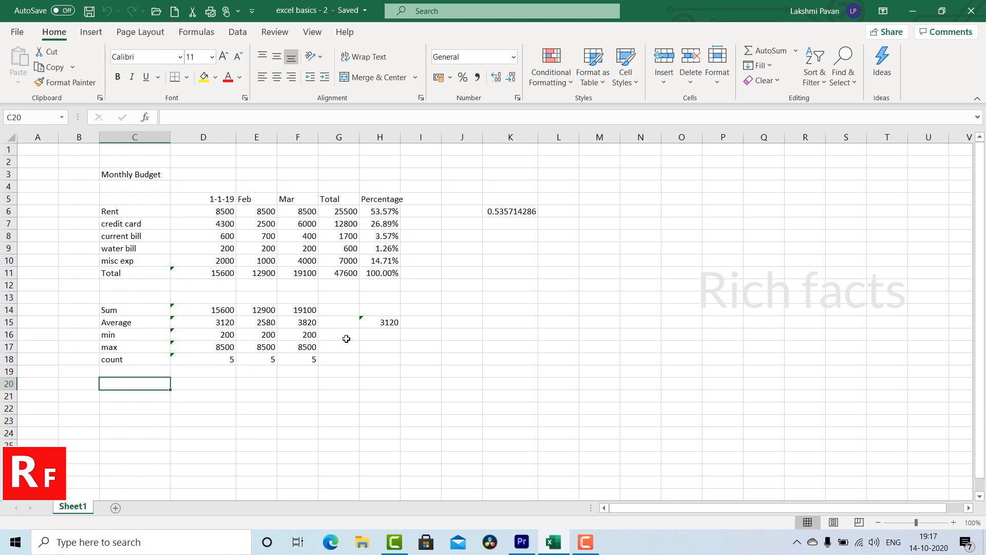
pyautogui.moveTo(448, 300); pyautogui.dragTo(28, 372)
pyautogui.press('Delete')
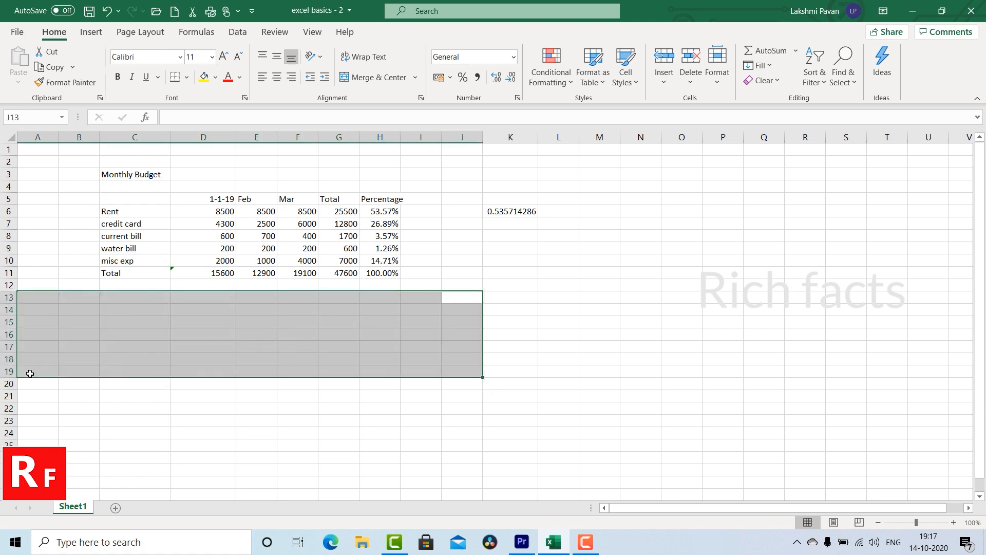
pyautogui.hotkey('ctrl', 's')
pyautogui.click(572, 285)
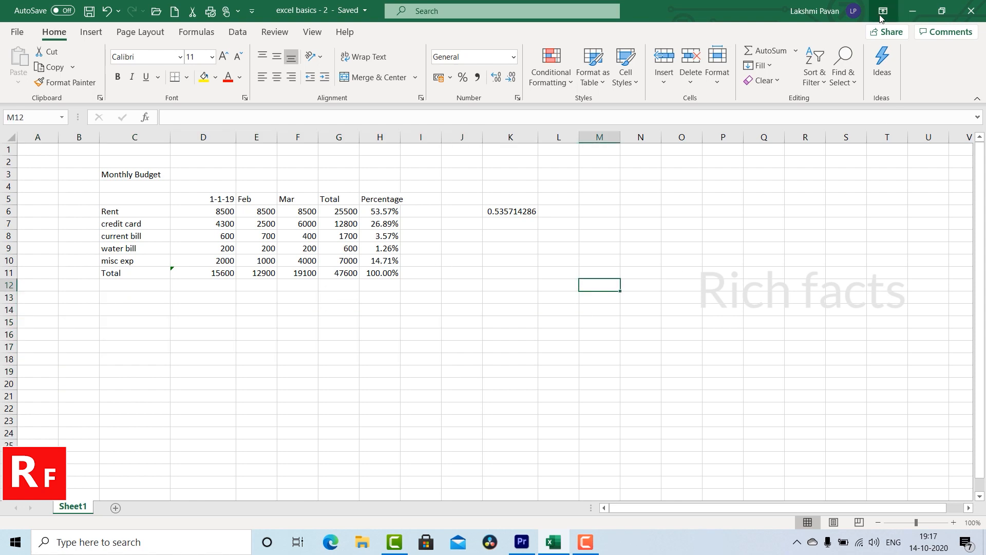
# Close the workbook and compare the two saved Desktop files, viewing excel basics first and leaving excel basics - 2 open
pyautogui.click(968, 10)
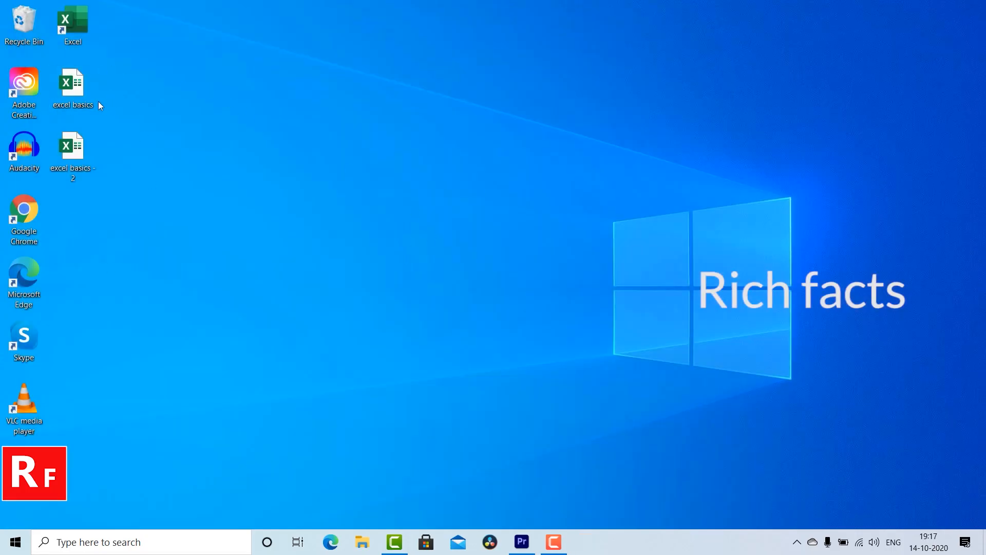
pyautogui.doubleClick(81, 94)
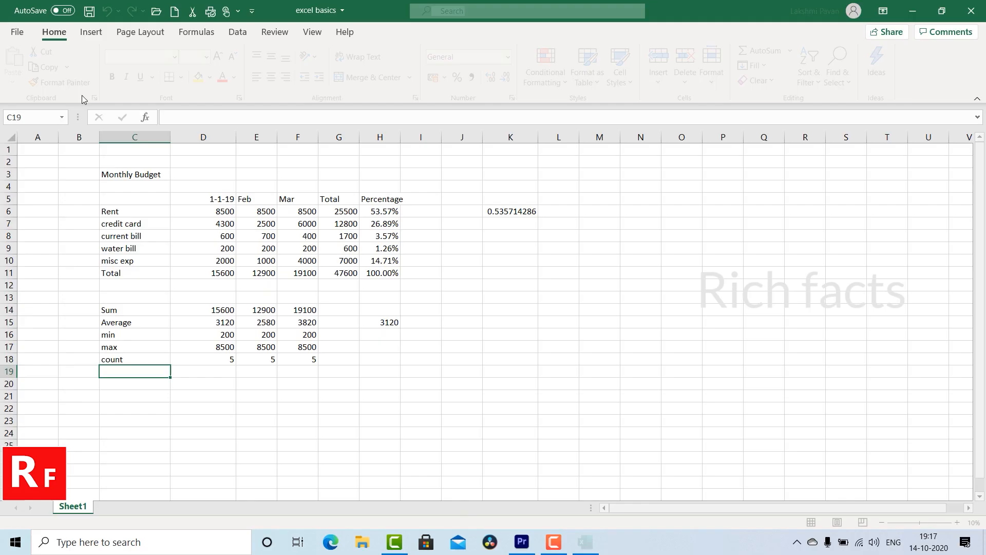
pyautogui.click(970, 10)
pyautogui.doubleClick(75, 156)
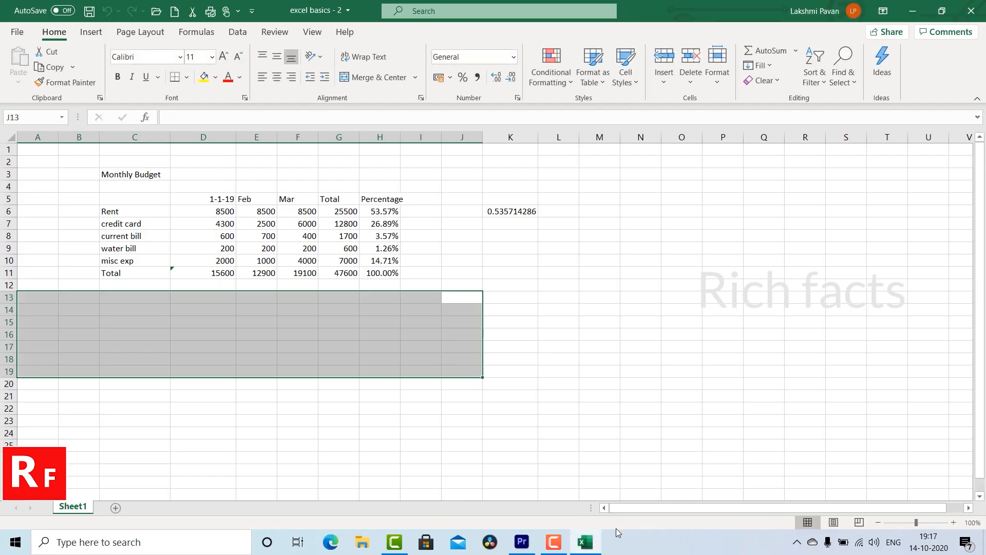
pyautogui.click(471, 366)
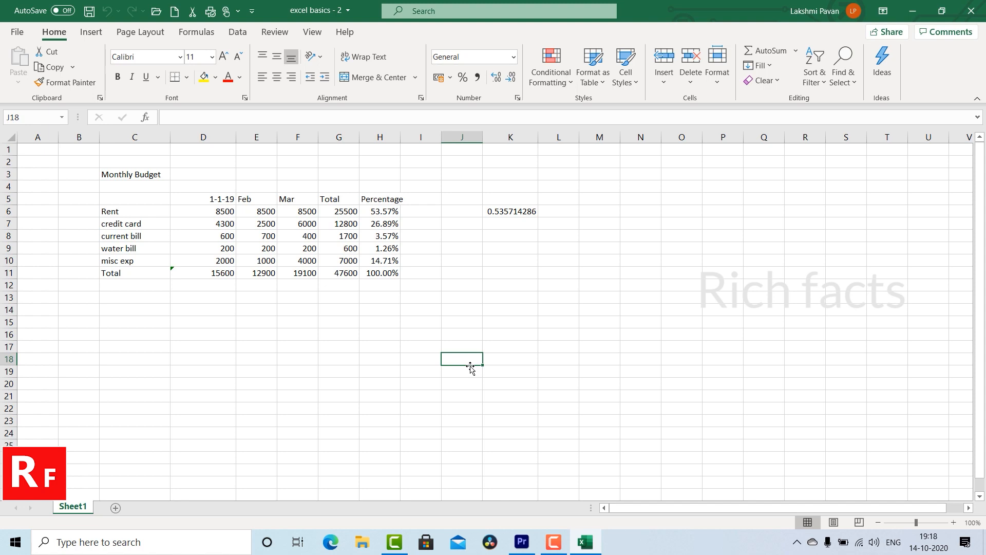
pyautogui.click(355, 333)
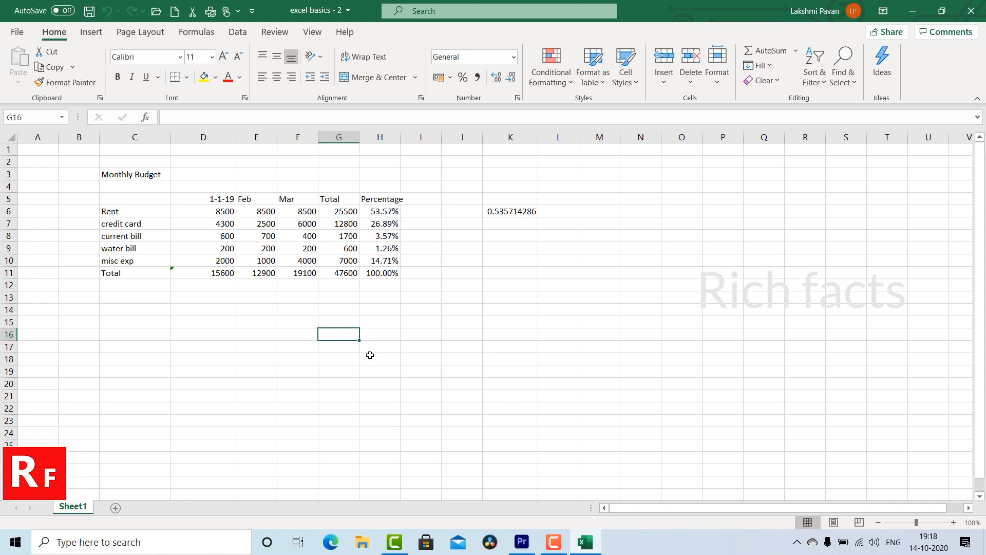
pyautogui.click(314, 365)
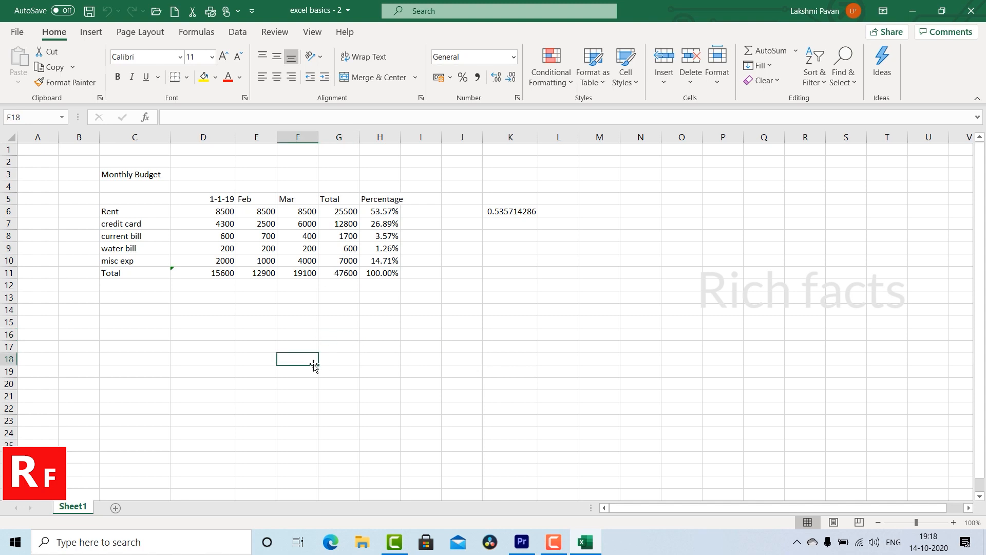
pyautogui.click(247, 310)
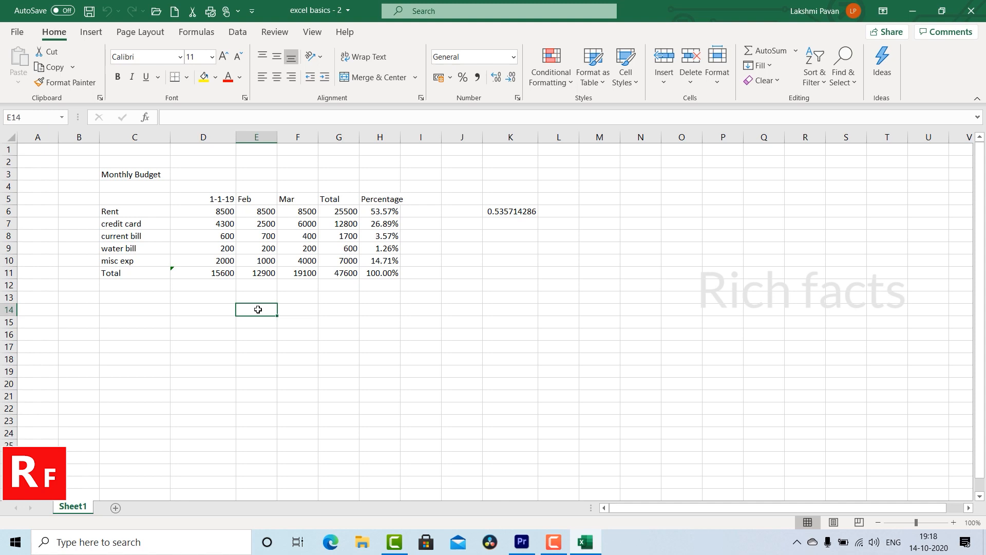
pyautogui.click(249, 339)
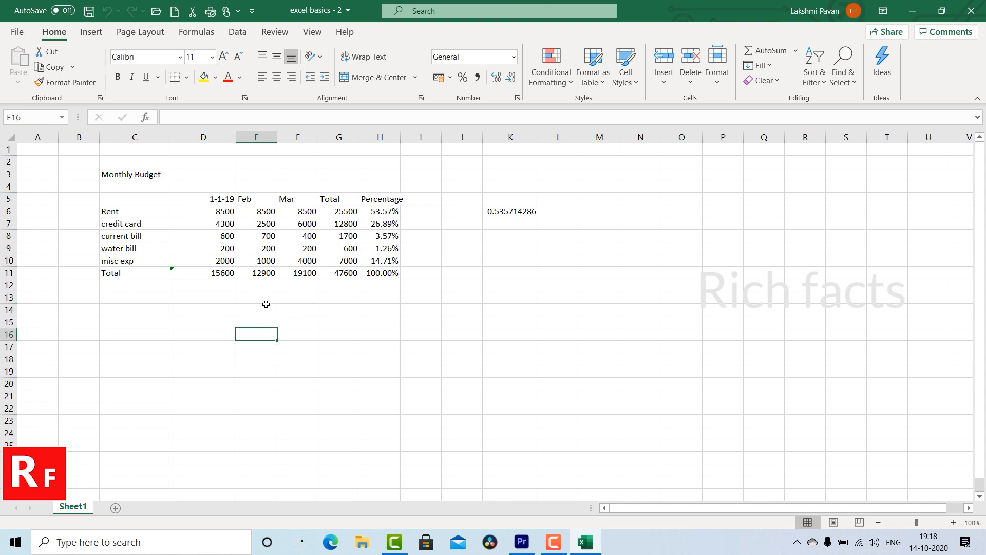
# Enter the text Ctrl+x in E15 and its meaning, cut, in F15
pyautogui.click(253, 321)
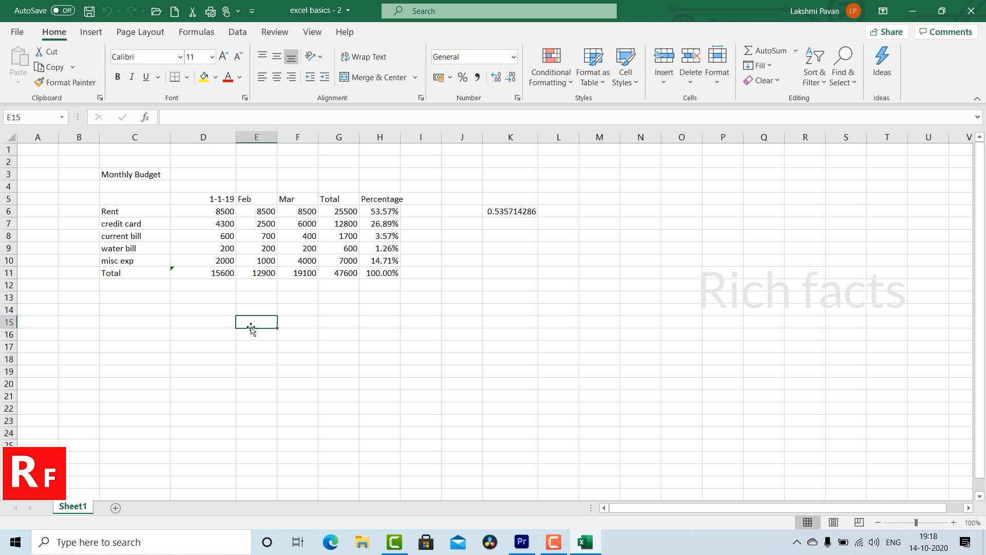
pyautogui.write('Ctr')
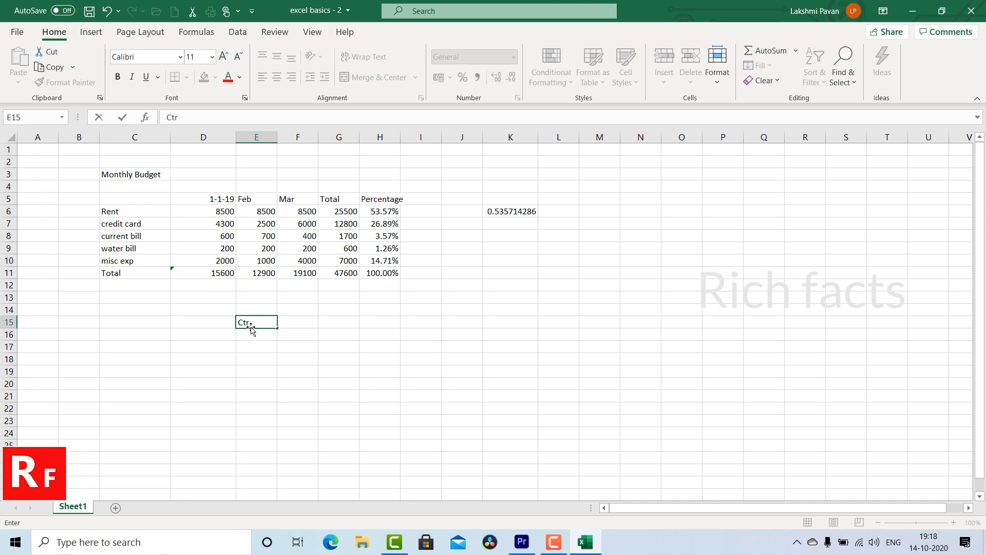
pyautogui.write('l+x')
pyautogui.click(290, 324)
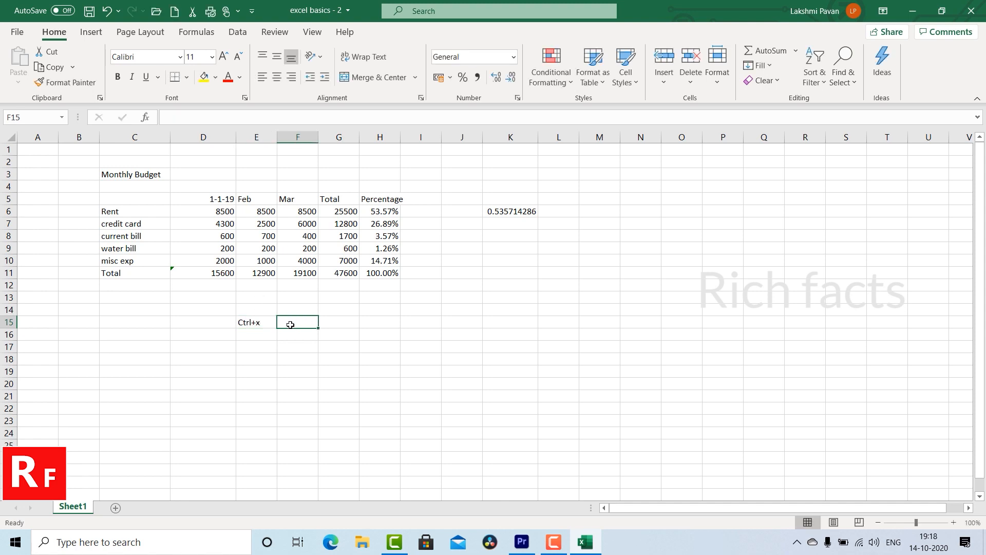
pyautogui.write('cut')
pyautogui.press('Return')
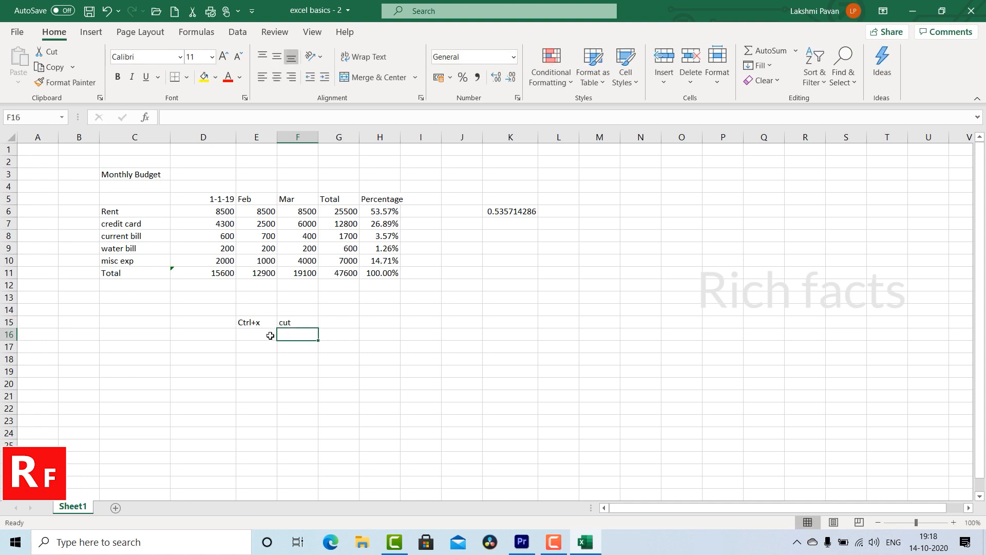
# Add the text ctrl+c in E16 with the description copy in F16
pyautogui.click(270, 336)
pyautogui.write('ctrl+c')
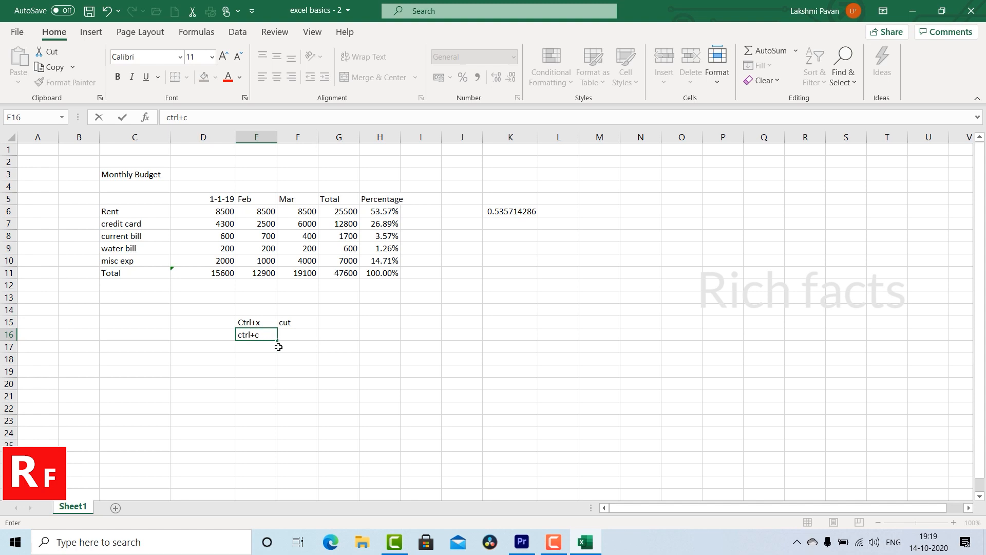
pyautogui.click(296, 339)
pyautogui.write('copy')
pyautogui.press('Return')
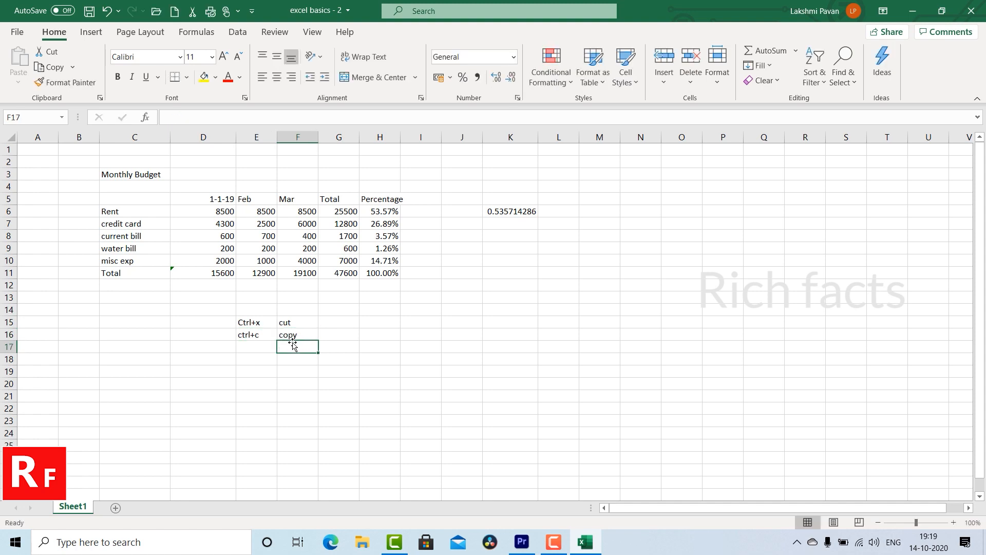
# Add the text ctrl+v in E17 with the description paste in F17
pyautogui.click(262, 350)
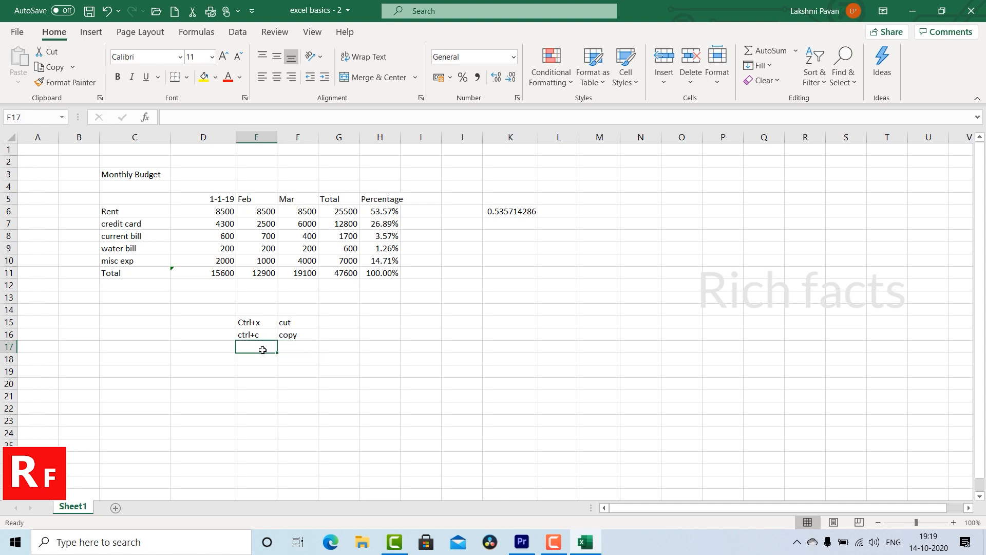
pyautogui.write('ctr;+')
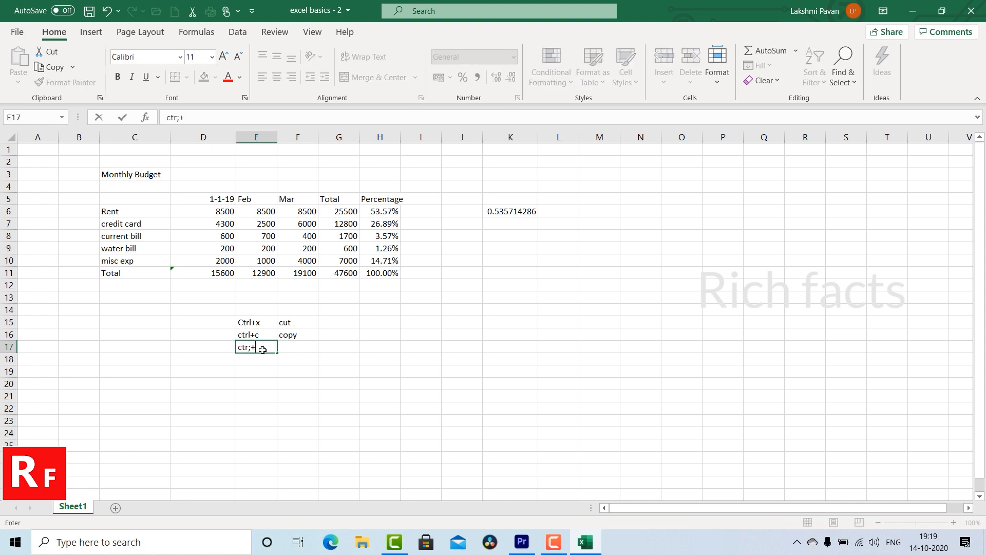
pyautogui.press('BackSpace')
pyautogui.press('BackSpace')
pyautogui.write('l+v')
pyautogui.click(300, 347)
pyautogui.write('paste')
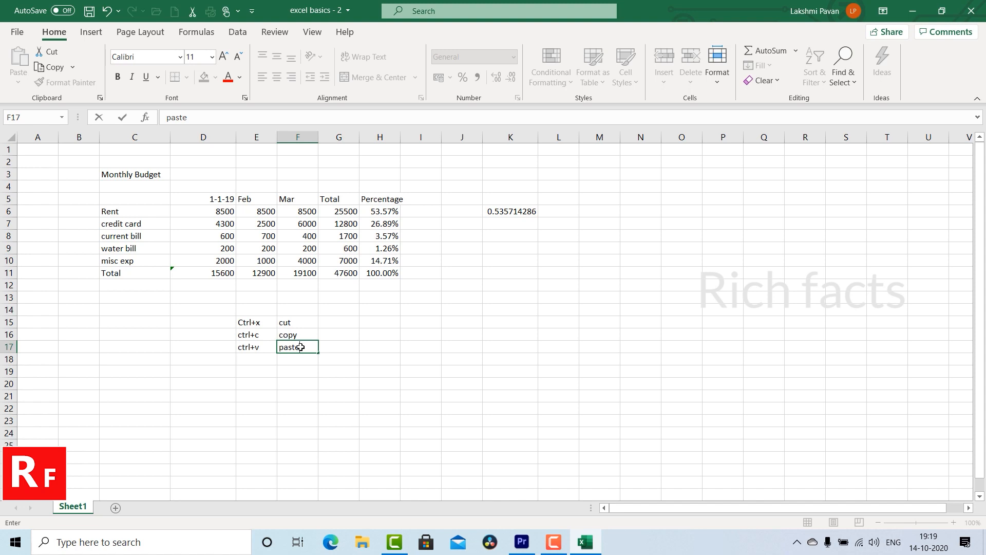
pyautogui.press('Return')
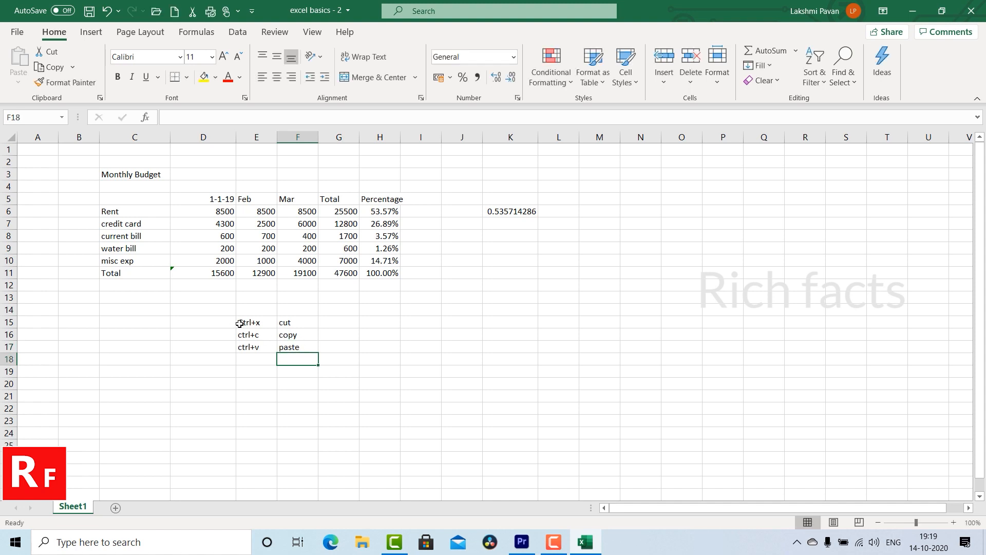